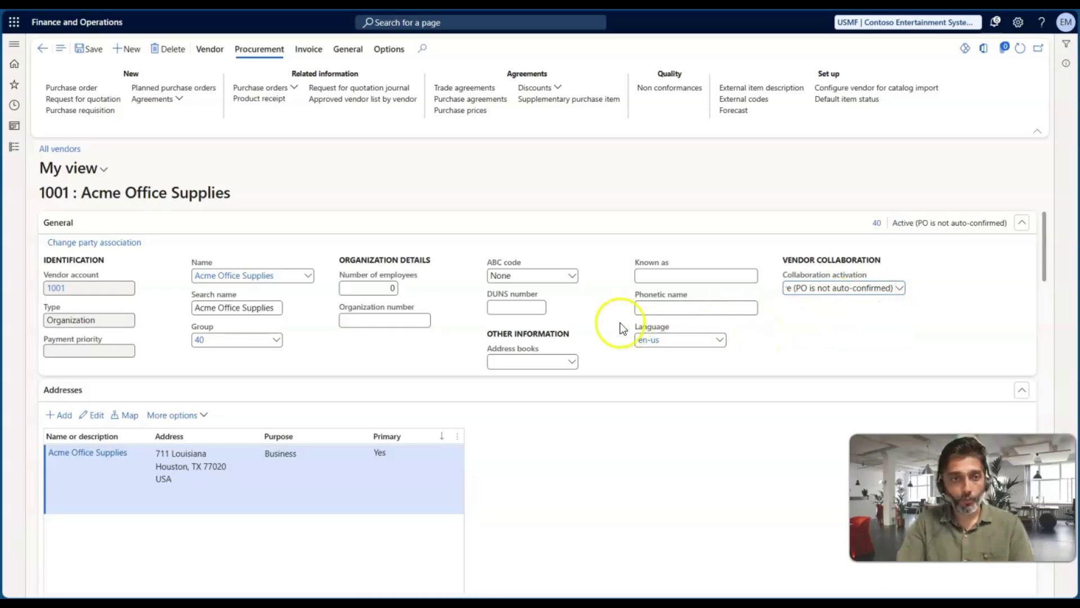
Check the purchase order prices/amount option in the purchase order defaults of Acme Office Supplies and save the vendor record
key(alt+Tab)
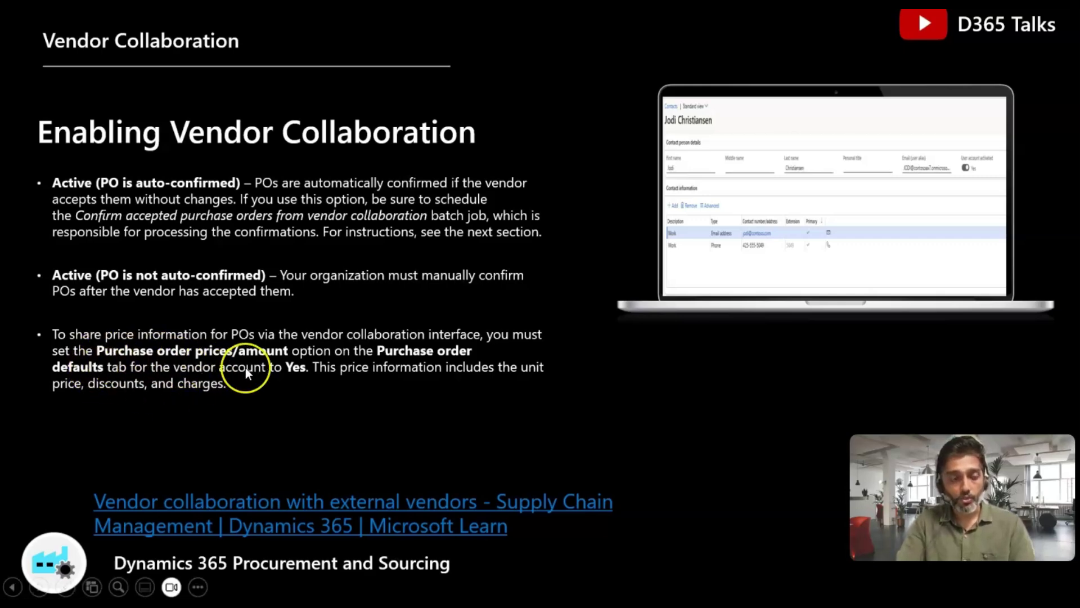
key(alt+Tab)
scroll(319, 367, down, 3)
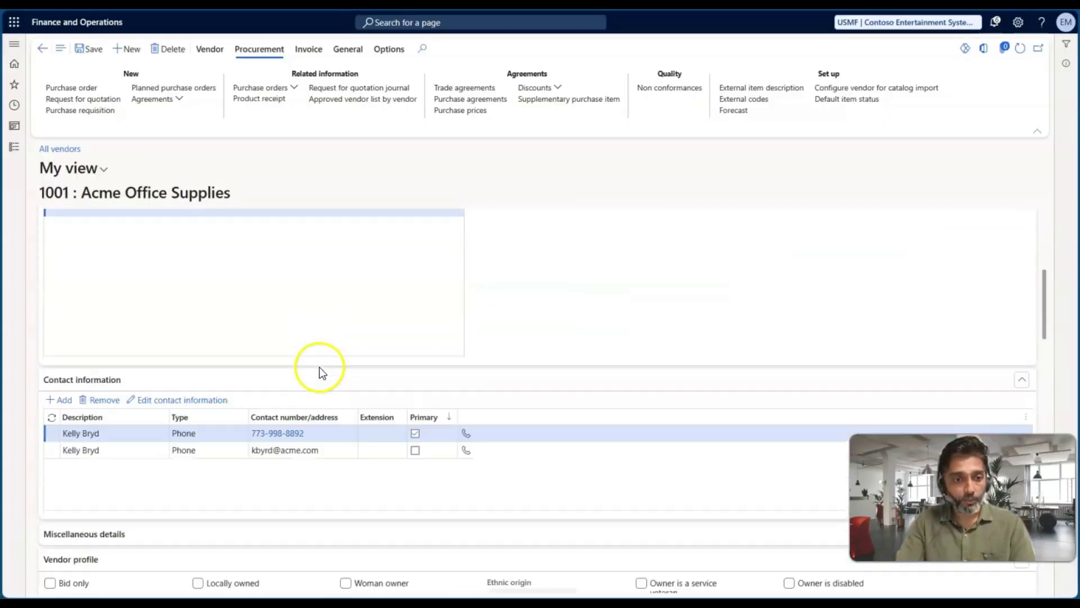
scroll(319, 367, down, 6)
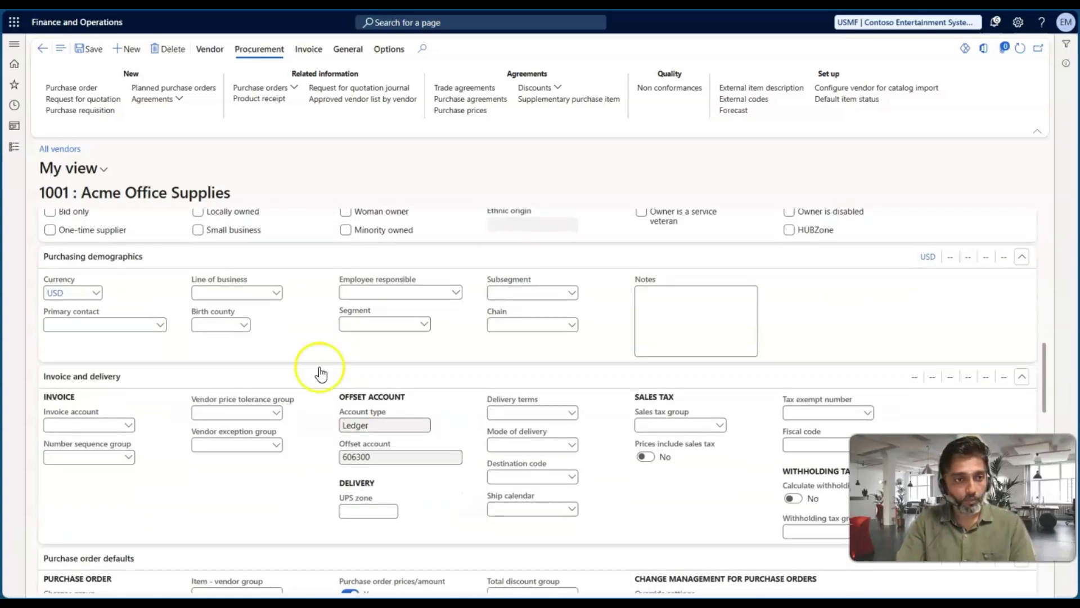
scroll(382, 322, down, 1)
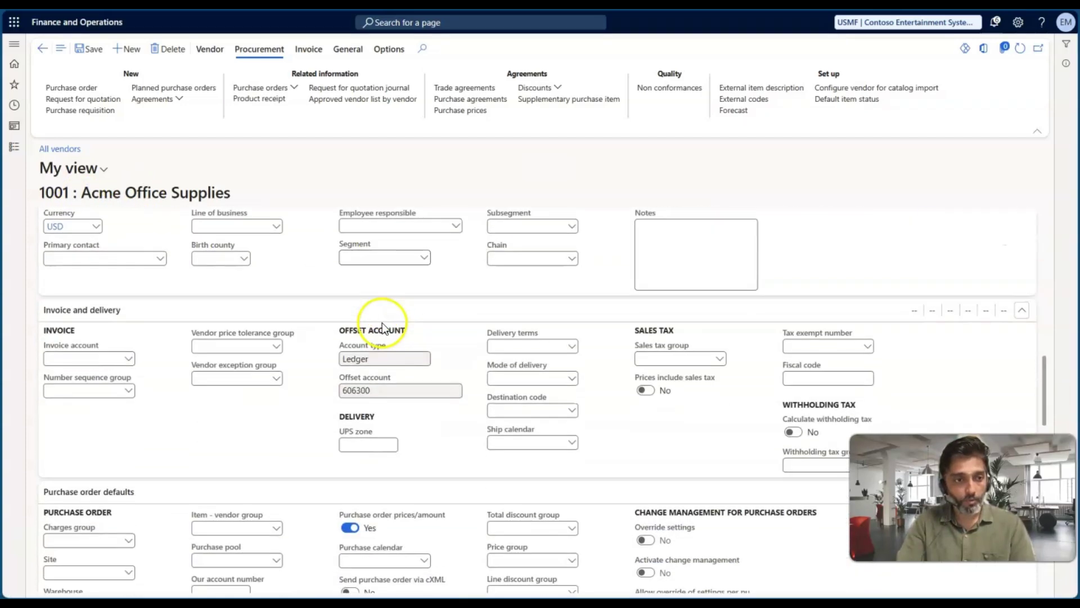
scroll(382, 326, down, 2)
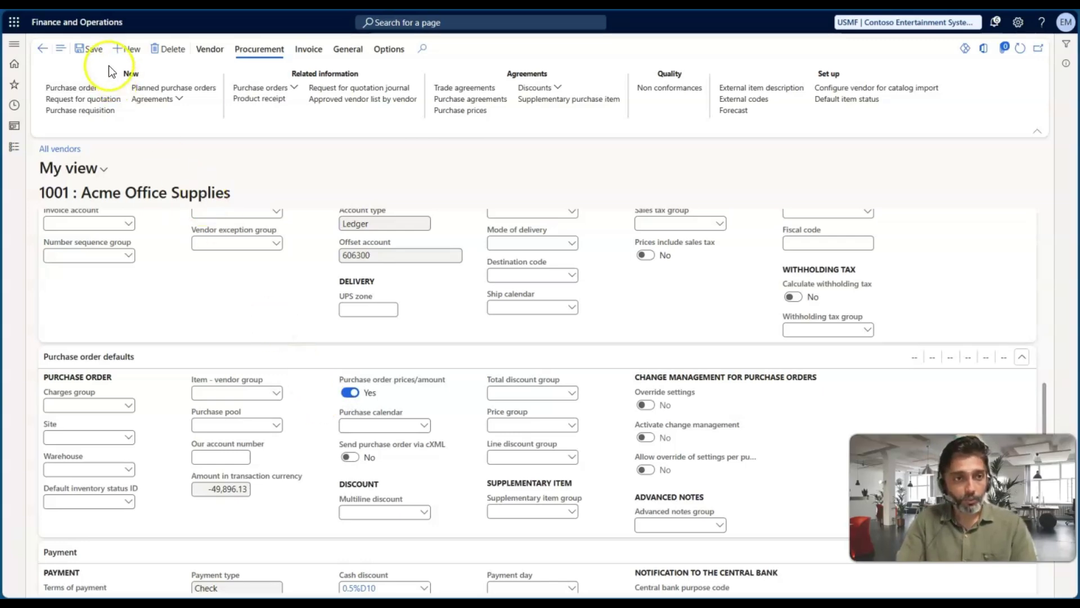
click(94, 50)
scroll(349, 342, up, 15)
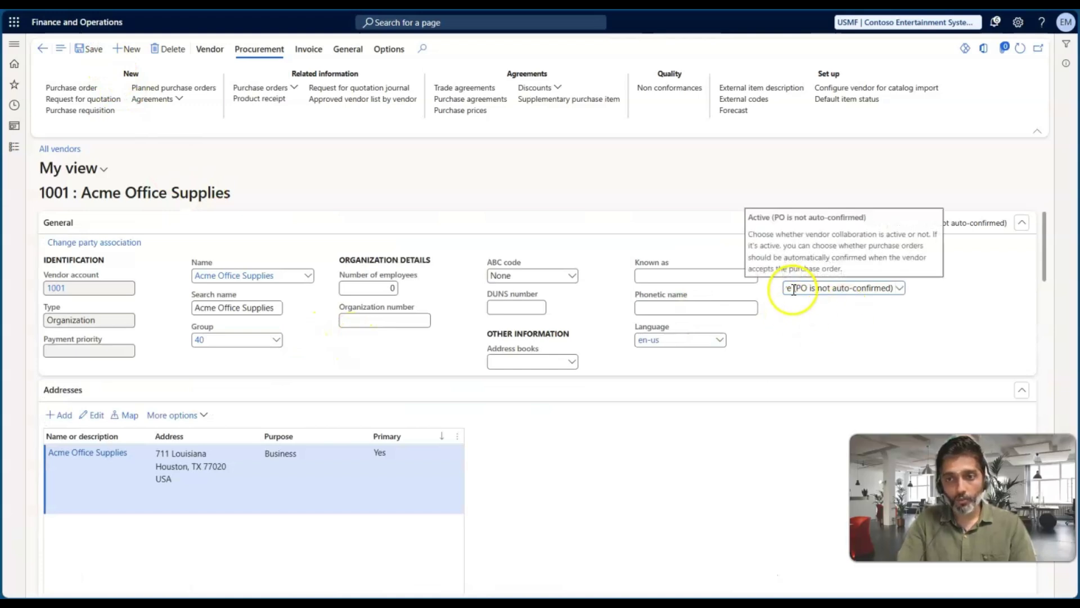
Open the list of all purchase orders in Procurement and sourcing
click(13, 150)
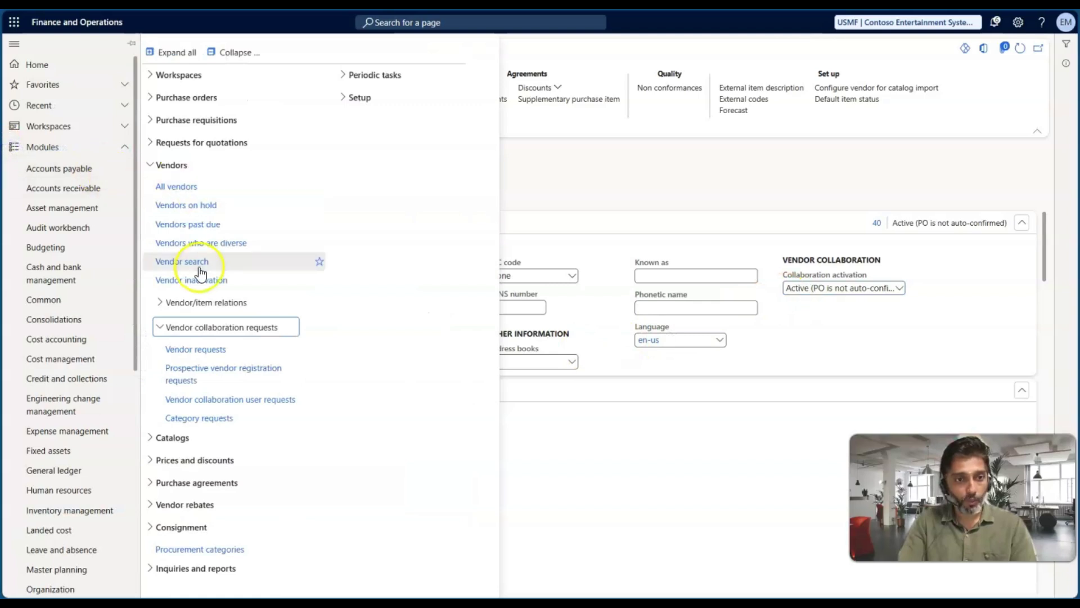
scroll(73, 388, down, 3)
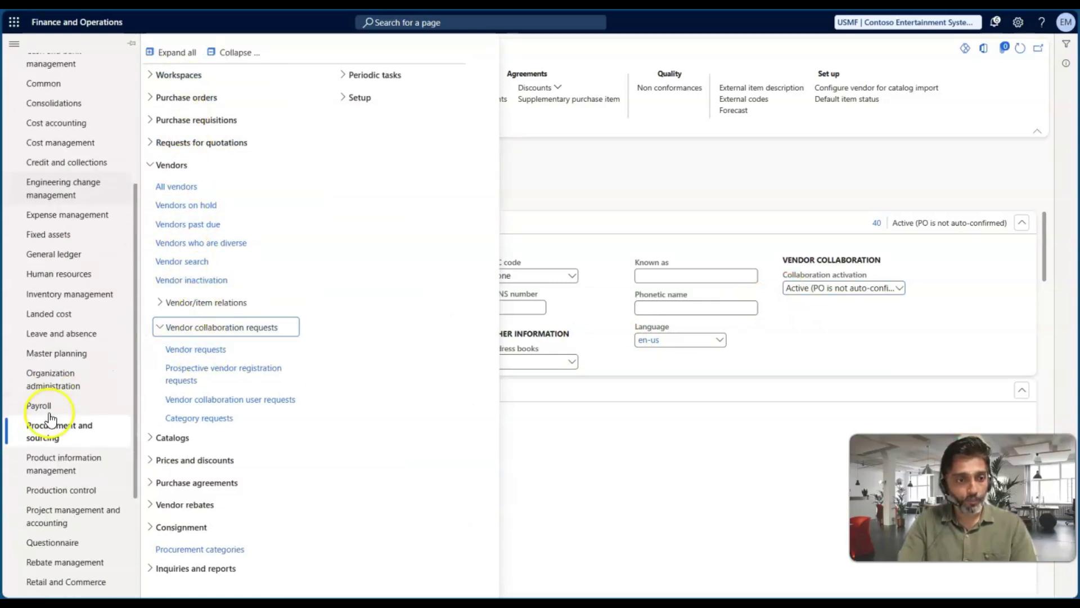
click(203, 97)
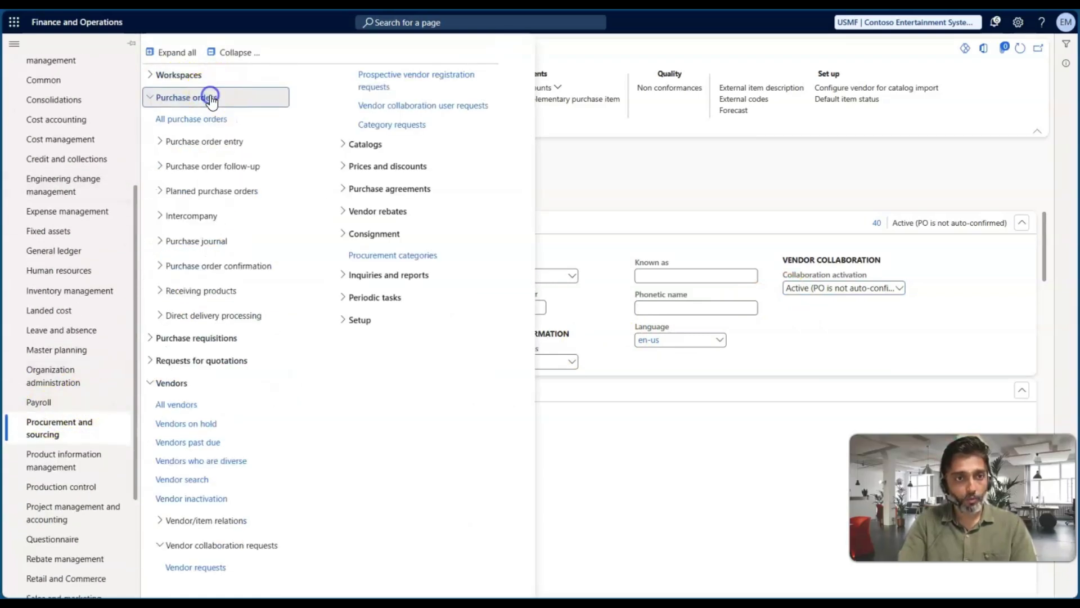
click(201, 118)
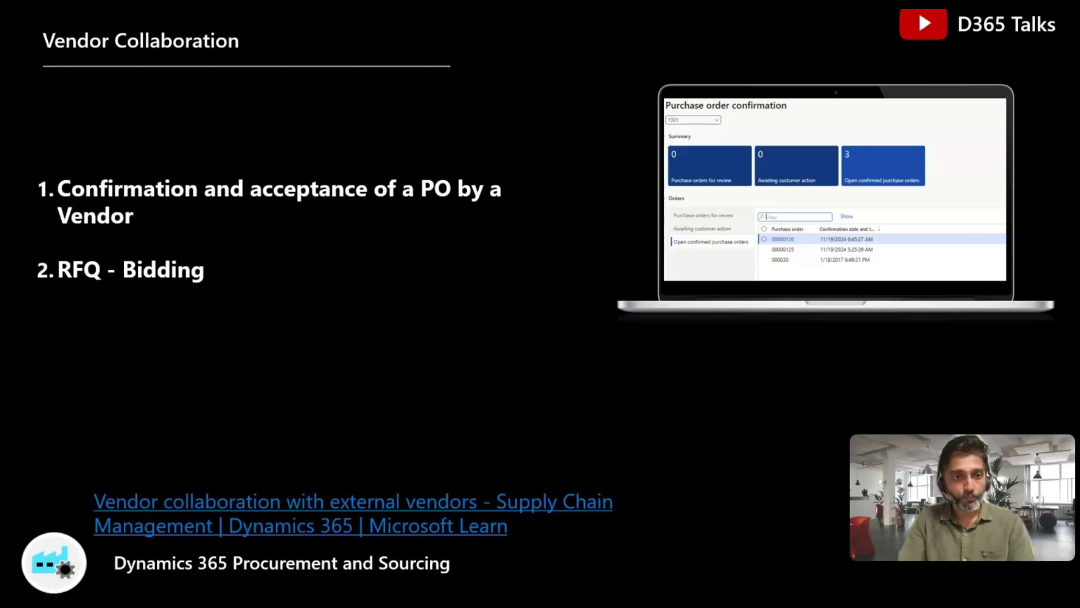
key(alt+Tab)
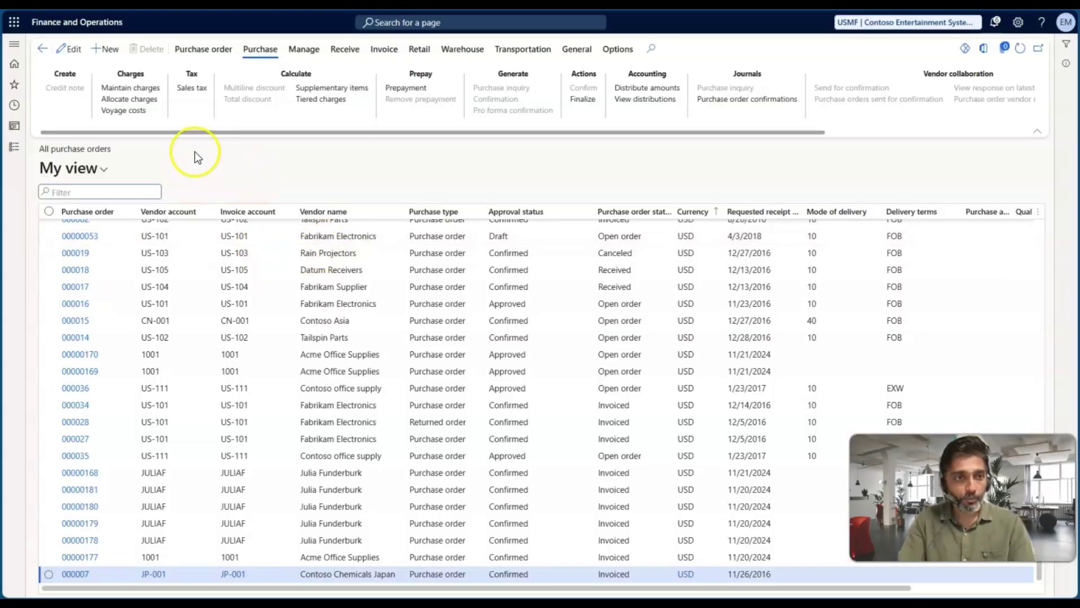
Create a purchase order for vendor Acme Office Supplies with warehouse 11
click(94, 50)
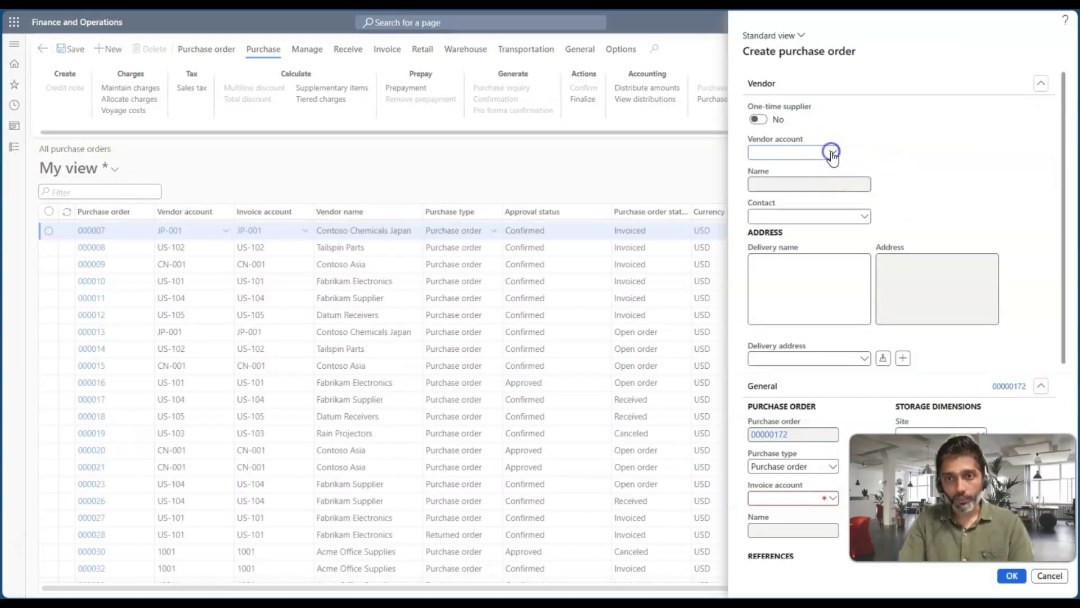
click(827, 155)
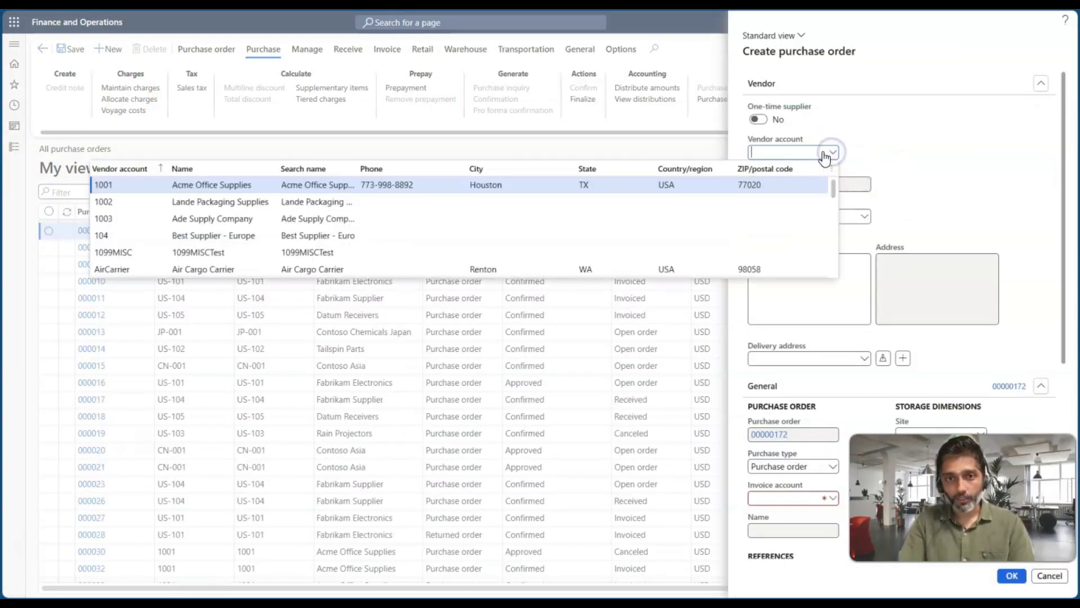
click(635, 184)
scroll(866, 308, down, 4)
click(906, 258)
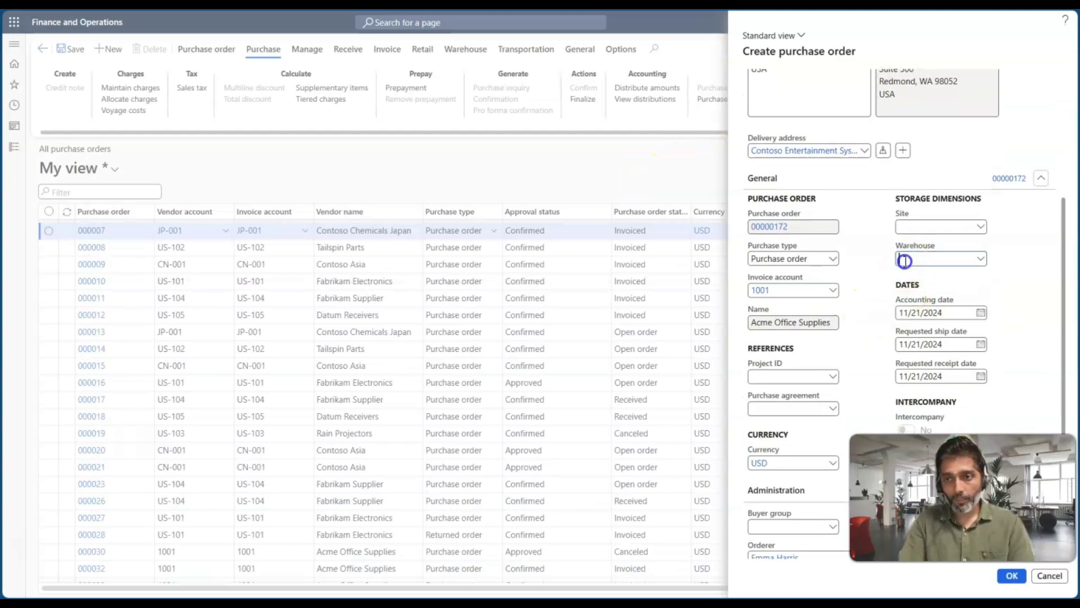
text(11)
key(Tab)
scroll(934, 321, down, 2)
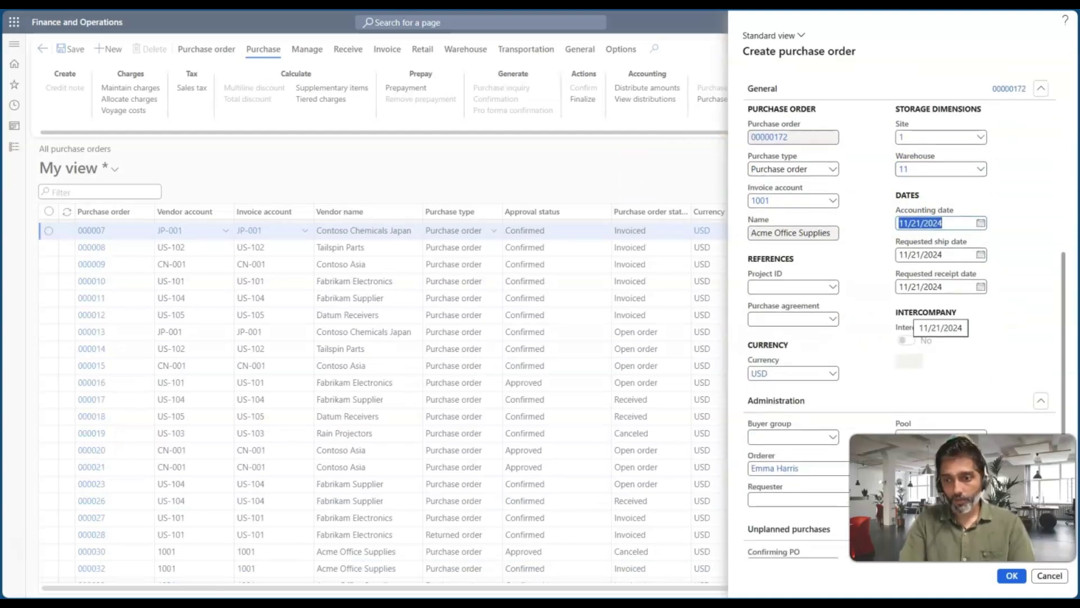
click(1012, 578)
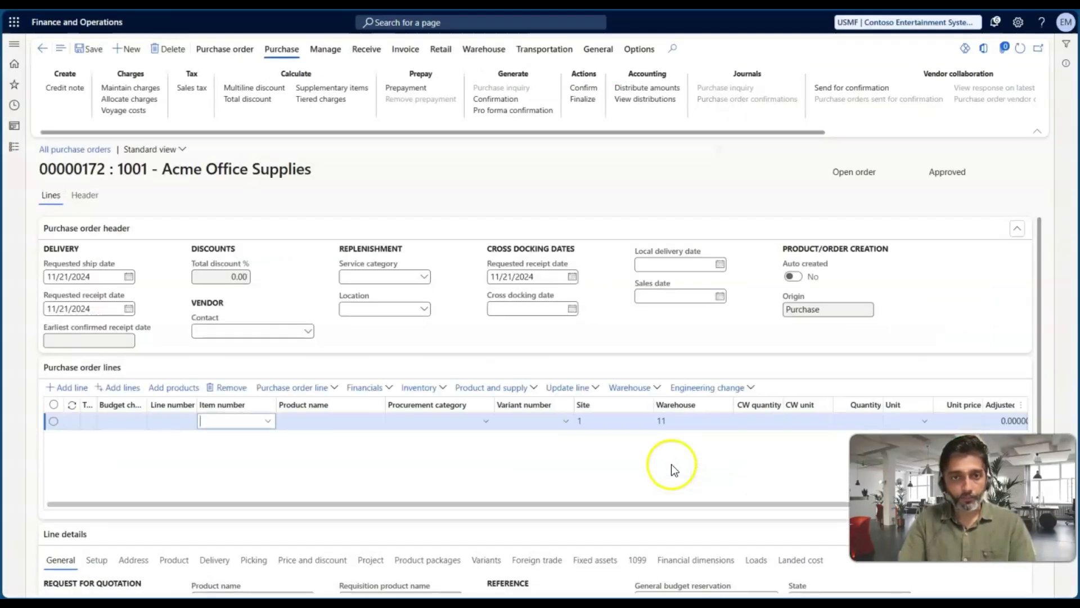
Enter item 1000 with quantity 12 on the first purchase order line and save the order
text(1000)
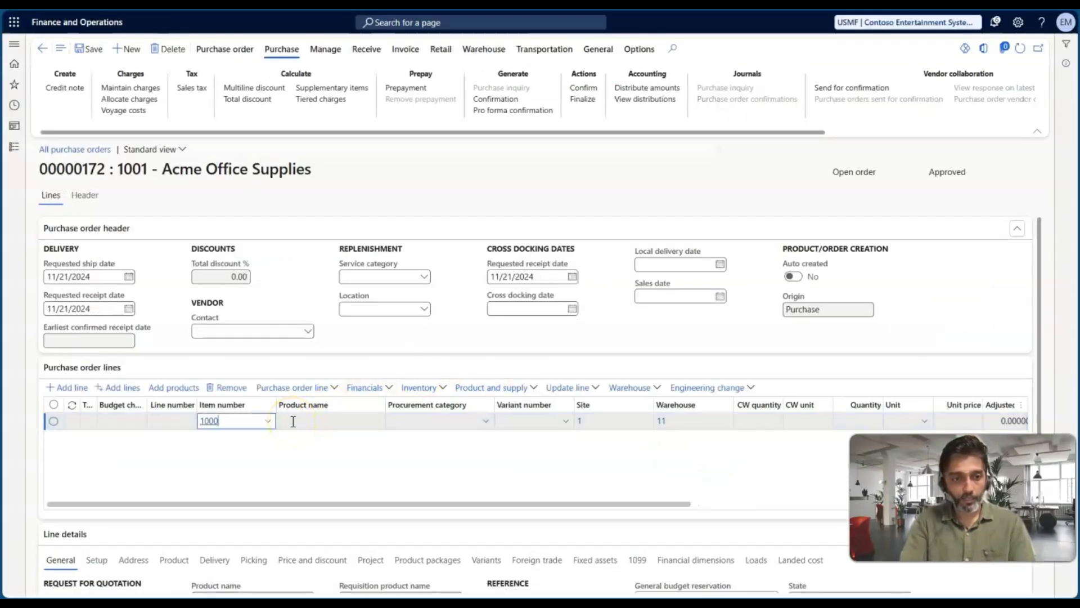
key(Tab)
scroll(539, 458, right, 3)
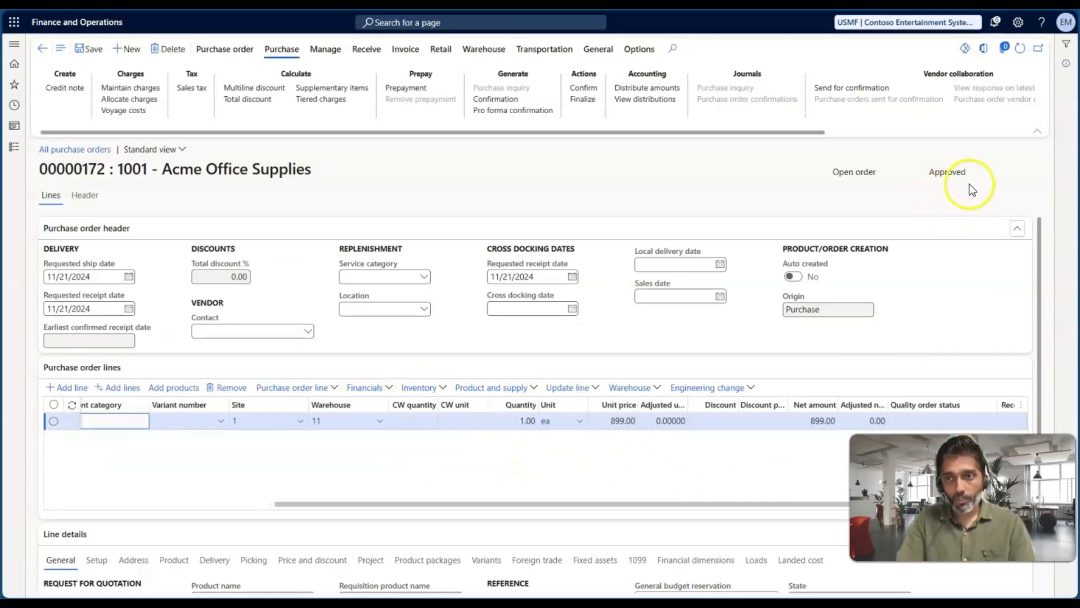
click(520, 423)
double_click(520, 426)
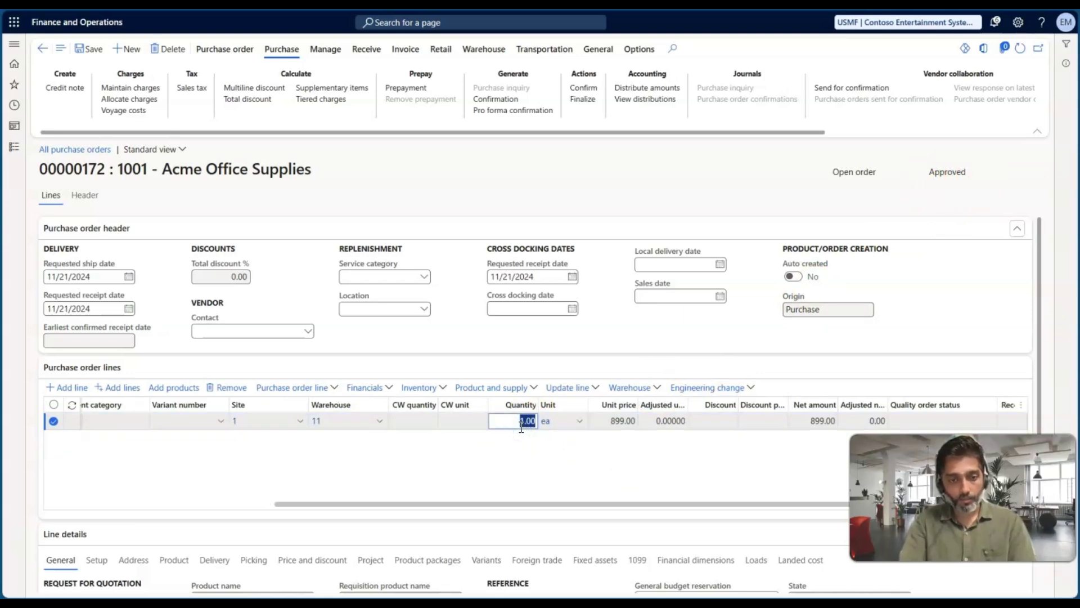
text(12)
key(Tab)
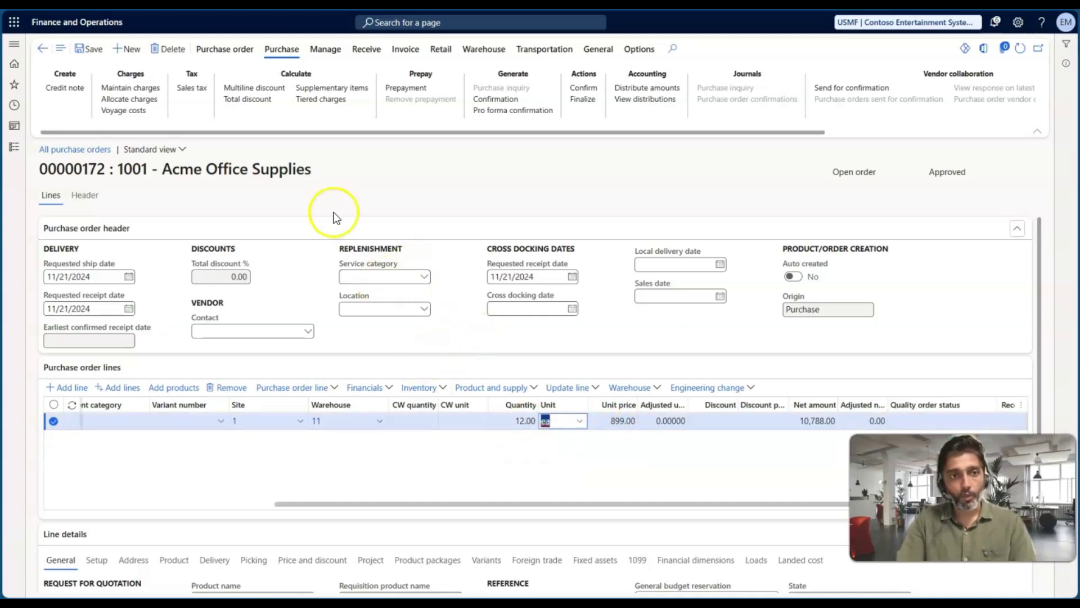
click(94, 52)
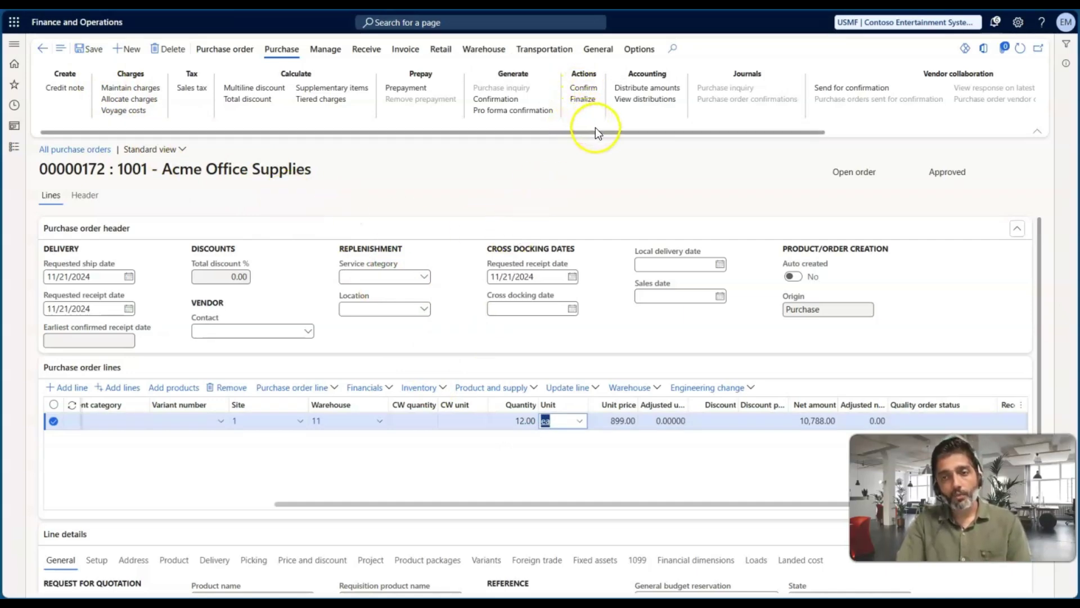
Review the order line's quantity, unit price and net amount, and the delivery dates in its line details
scroll(820, 92, right, 3)
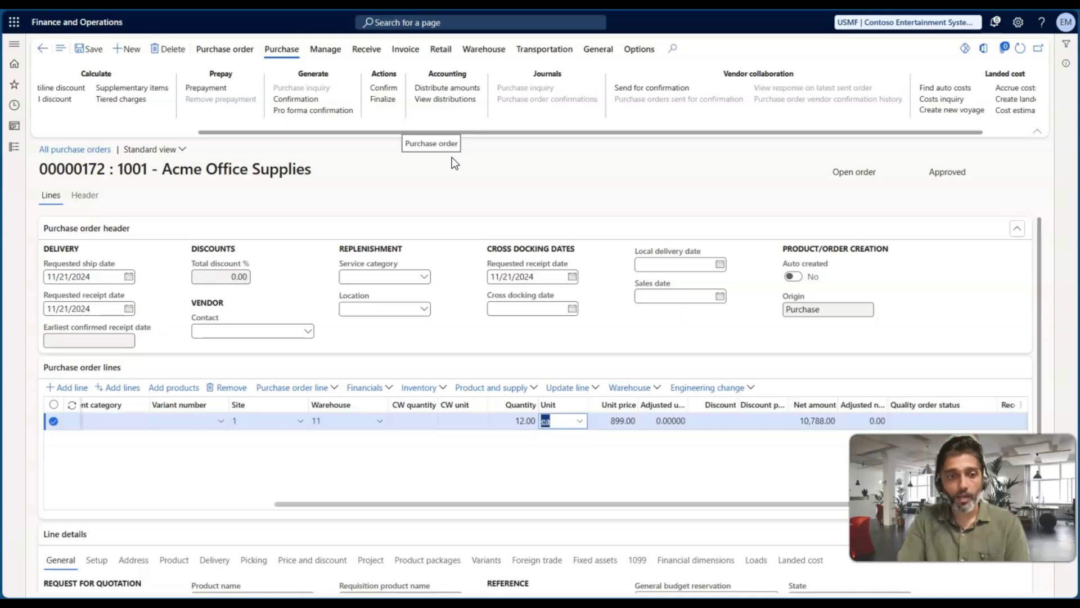
click(455, 458)
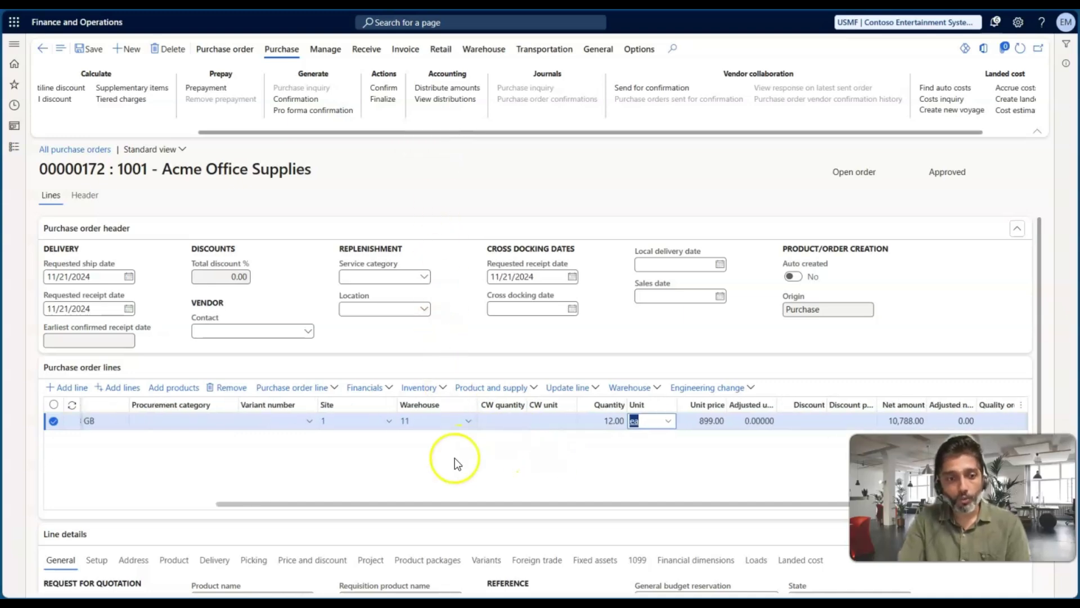
scroll(394, 456, left, 3)
scroll(473, 445, right, 5)
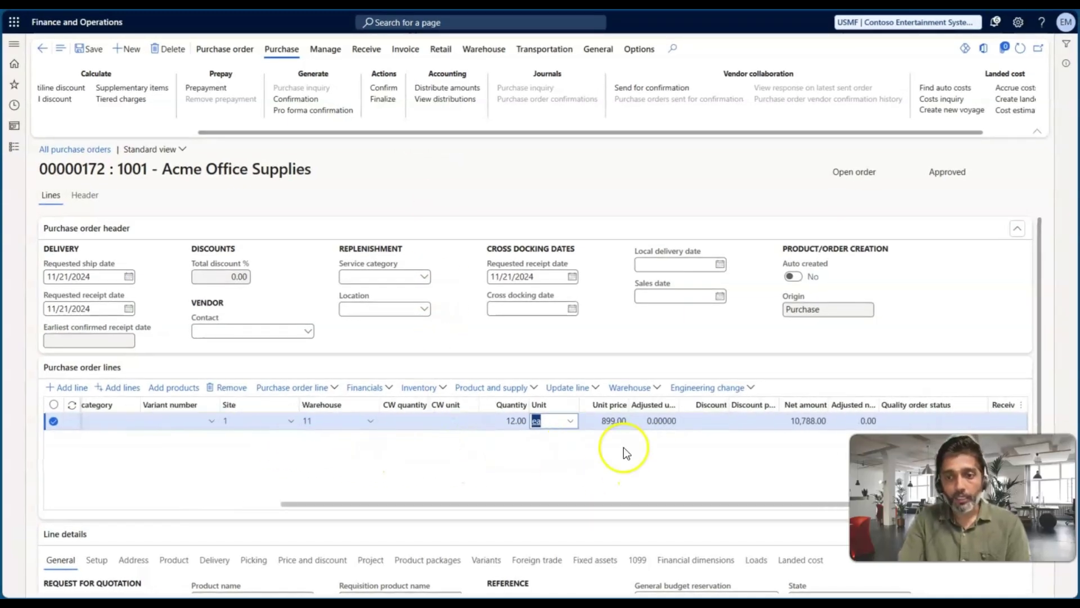
scroll(623, 447, right, 1)
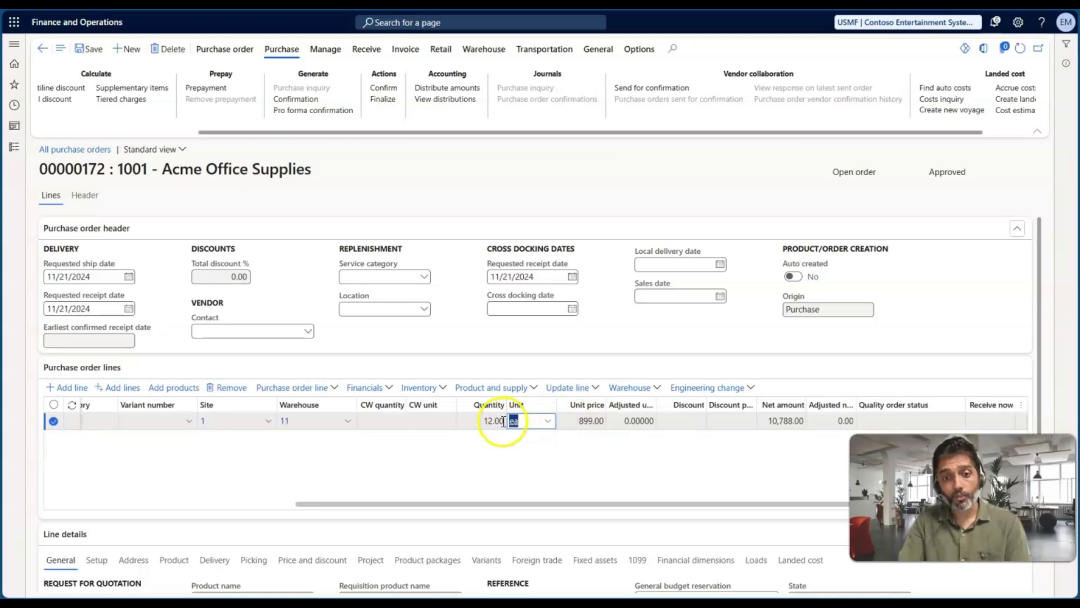
scroll(519, 446, down, 3)
click(521, 447)
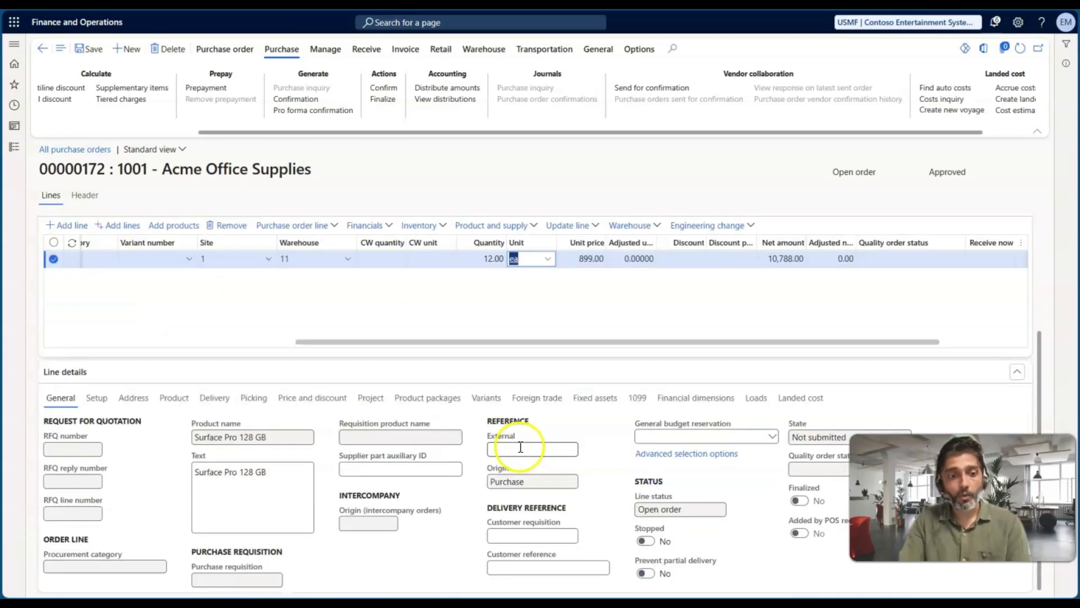
click(215, 398)
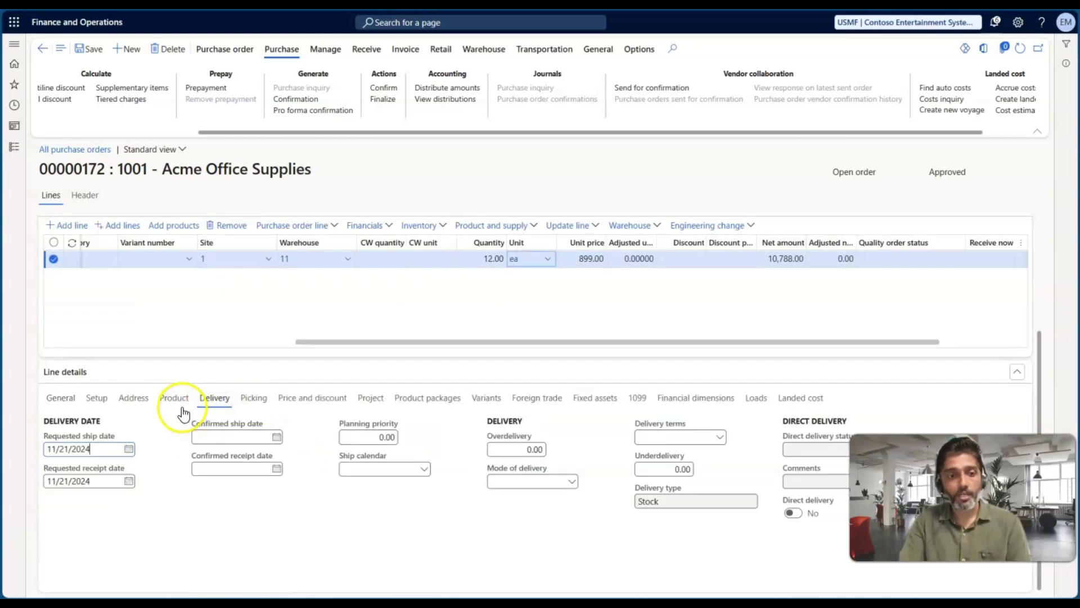
scroll(313, 348, up, 2)
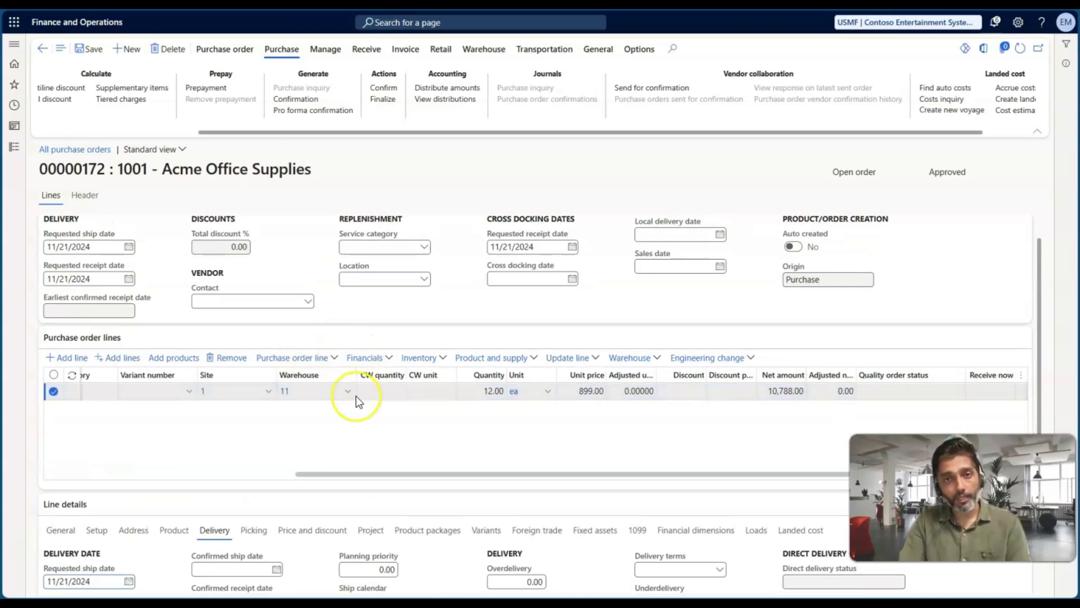
Send the purchase order to the vendor for confirmation without printing it, and check the order's approval status
mouse_move(355, 401)
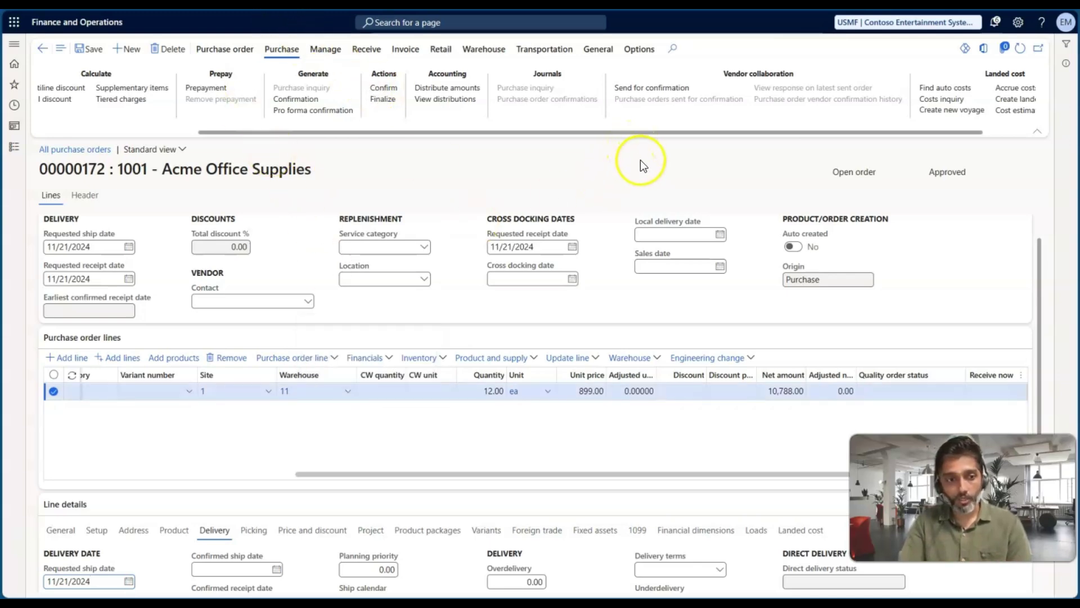
click(644, 91)
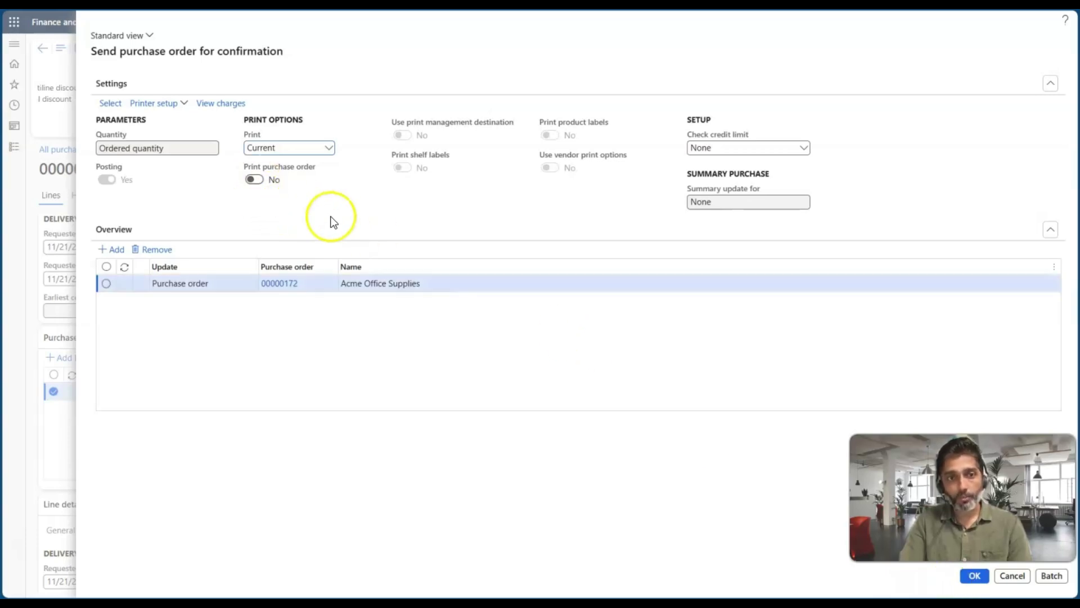
click(978, 579)
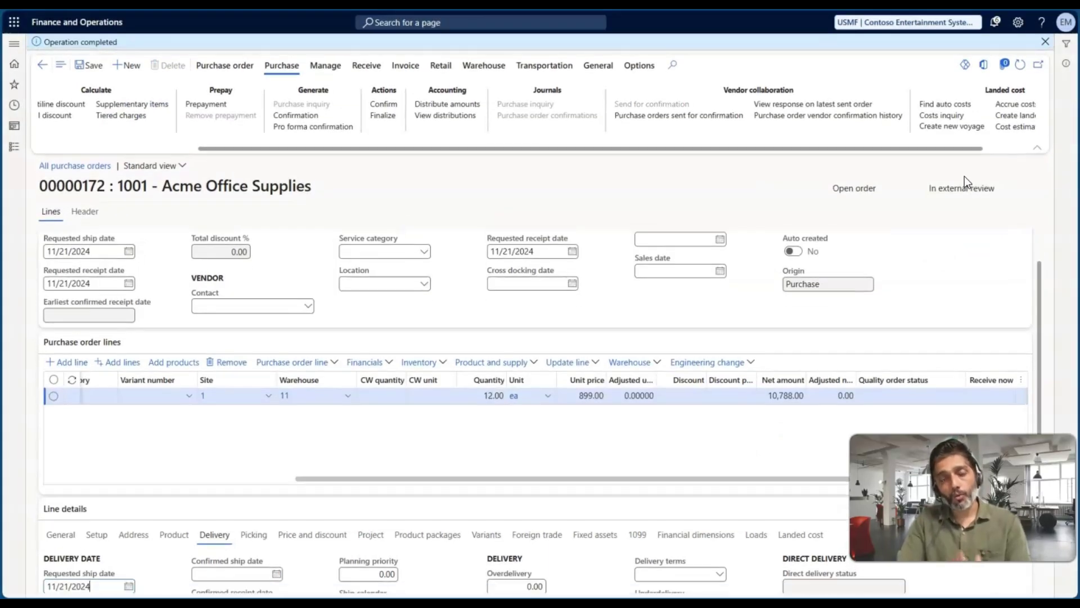
triple_click(929, 190)
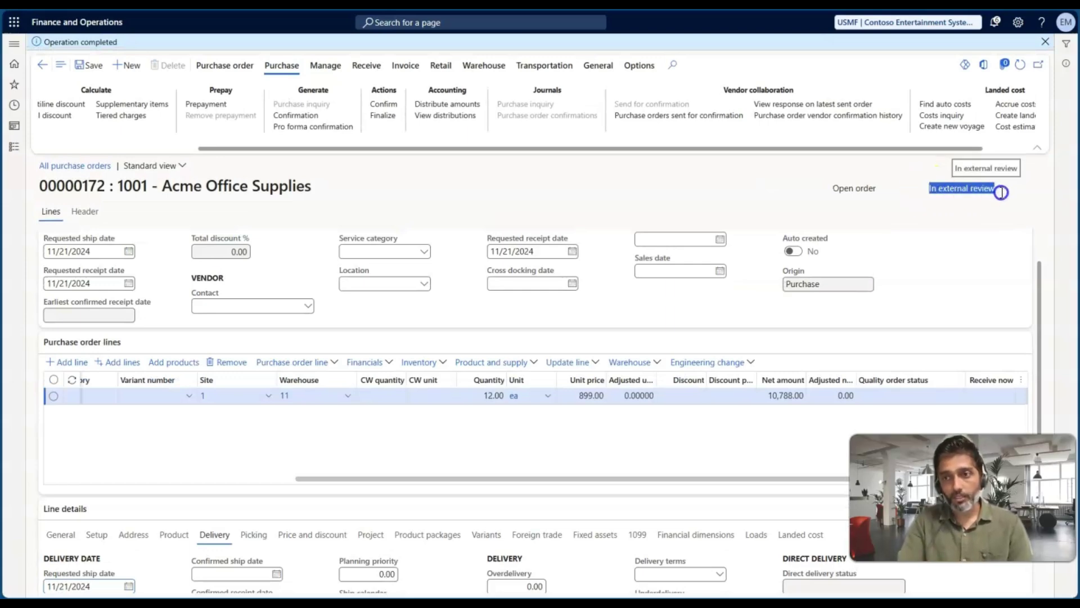
click(914, 190)
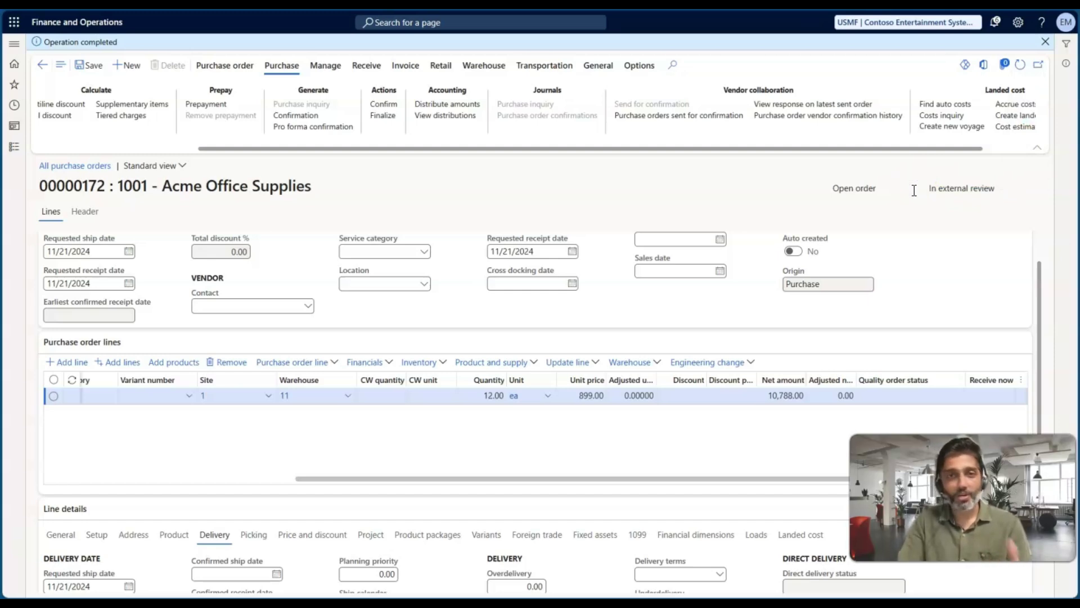
Switch from the purchaser's account to the vendor user's session with the vendor collaboration workspaces
click(1066, 25)
click(989, 185)
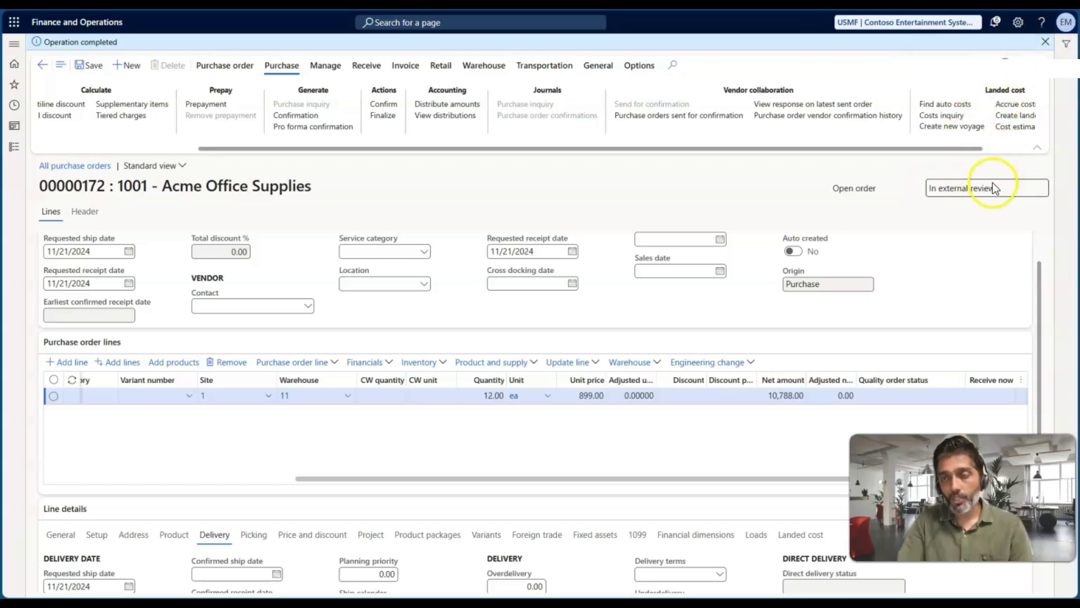
click(1065, 25)
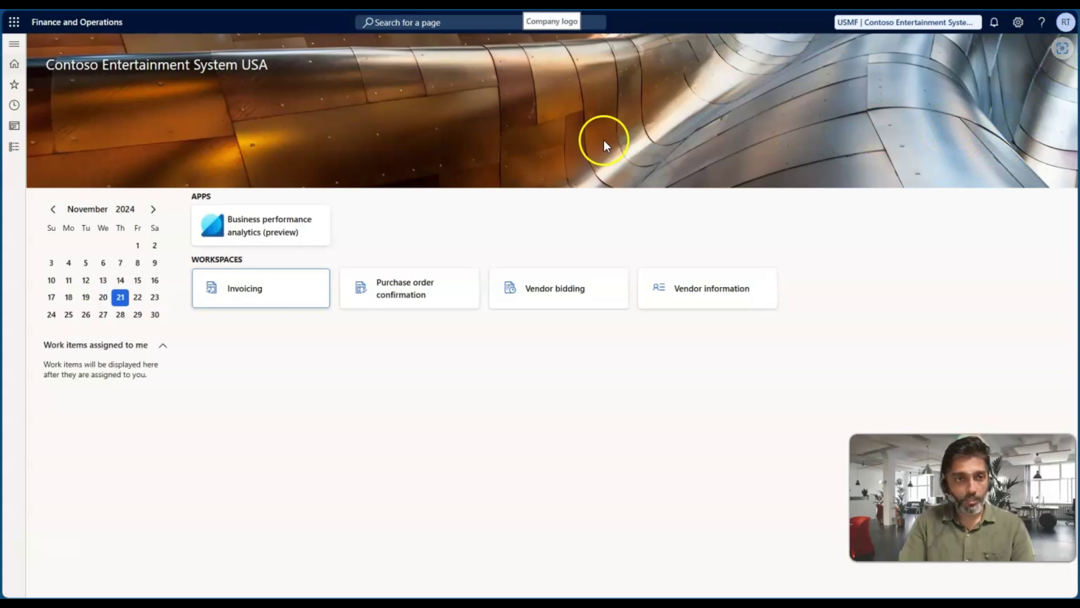
Open the Purchase order confirmation workspace and open the received Acme Office Supplies purchase order that is waiting for review
click(17, 148)
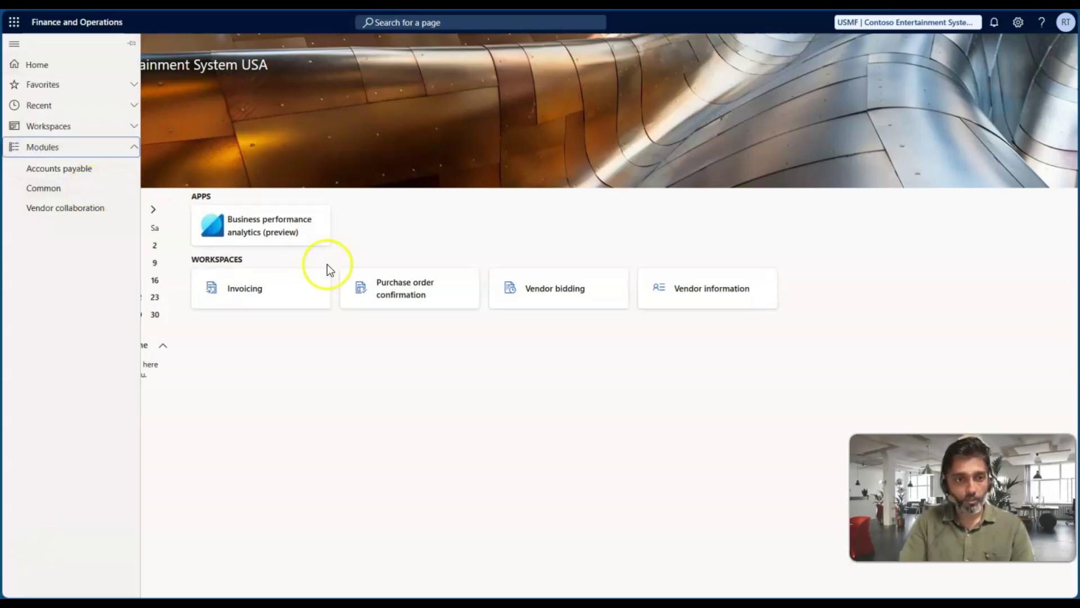
click(419, 243)
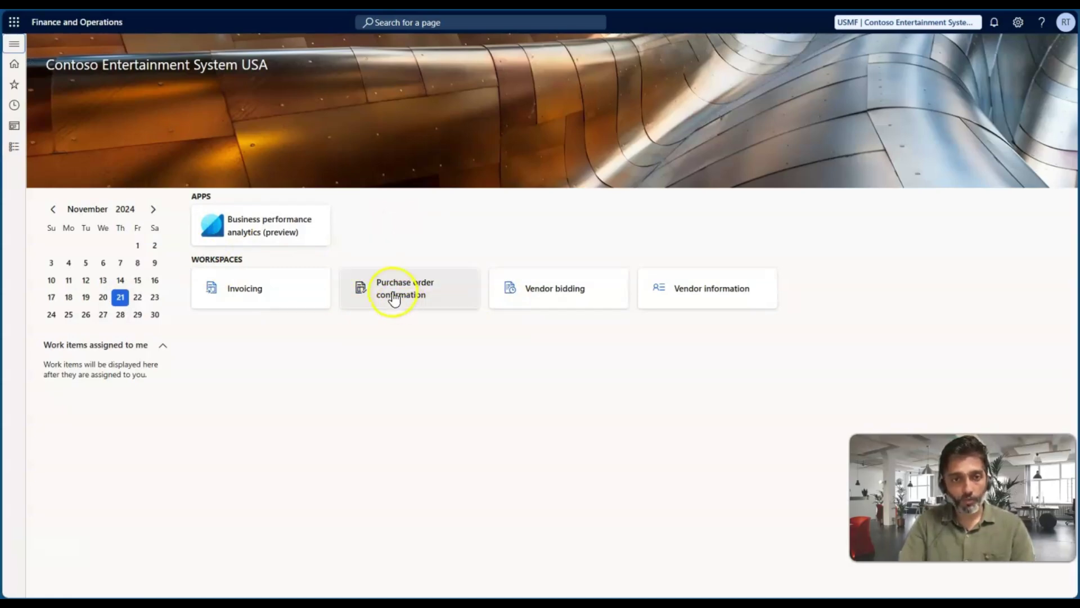
click(423, 297)
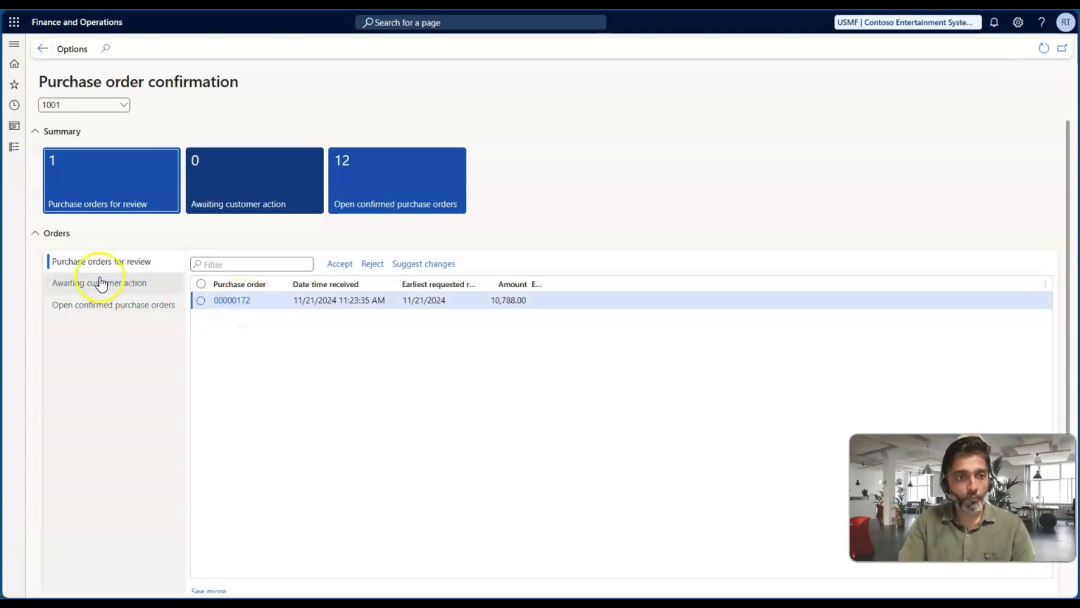
click(202, 301)
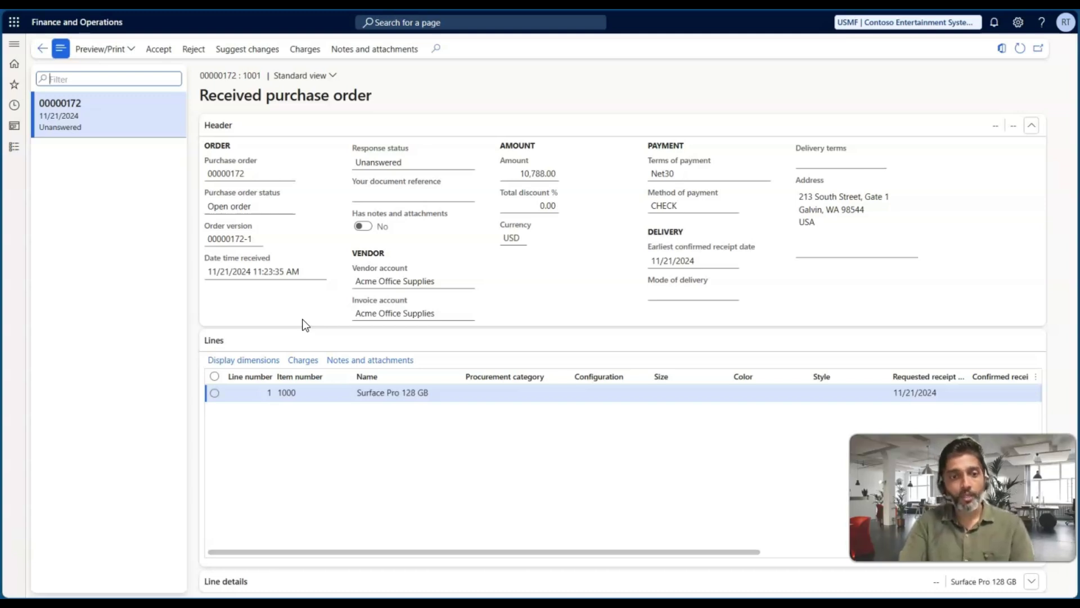
Review the received order's line, including its item, requested receipt date, quantity, unit price and net amount
click(311, 332)
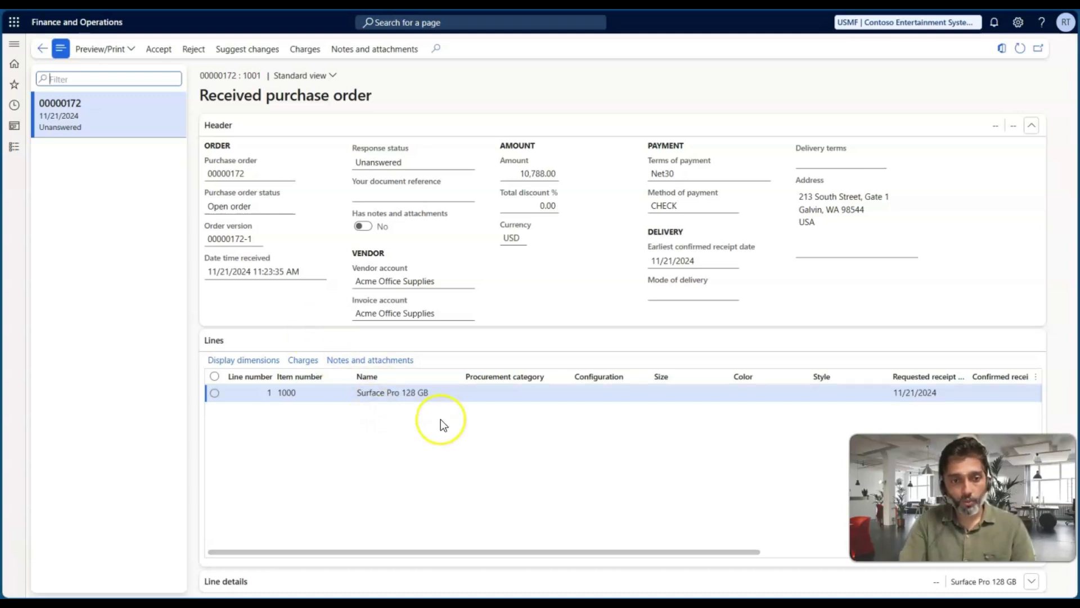
scroll(441, 420, right, 5)
scroll(441, 420, left, 5)
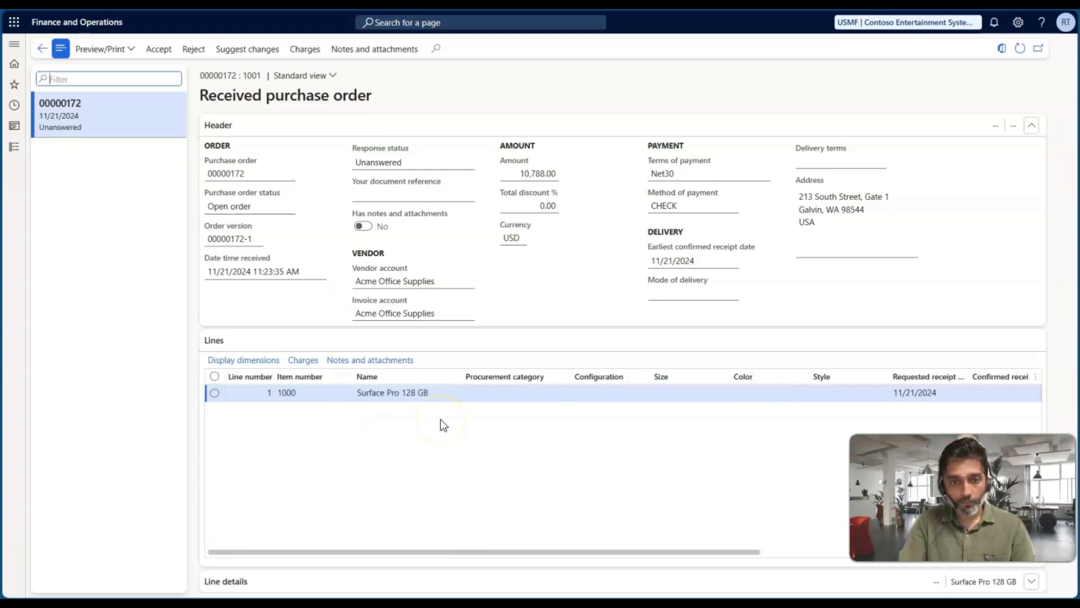
scroll(483, 427, right, 5)
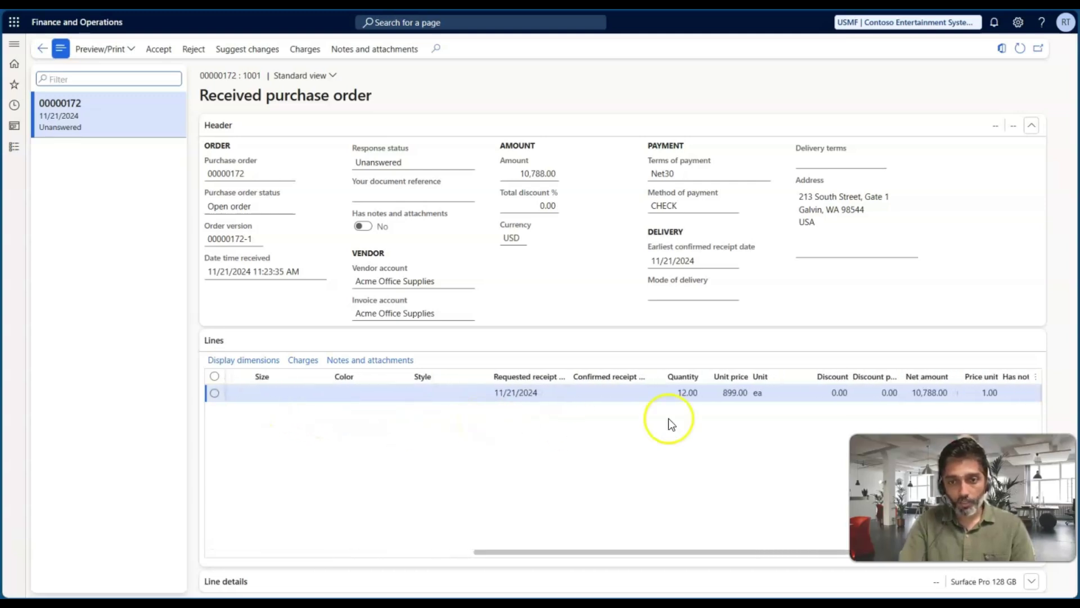
click(729, 394)
scroll(732, 411, right, 1)
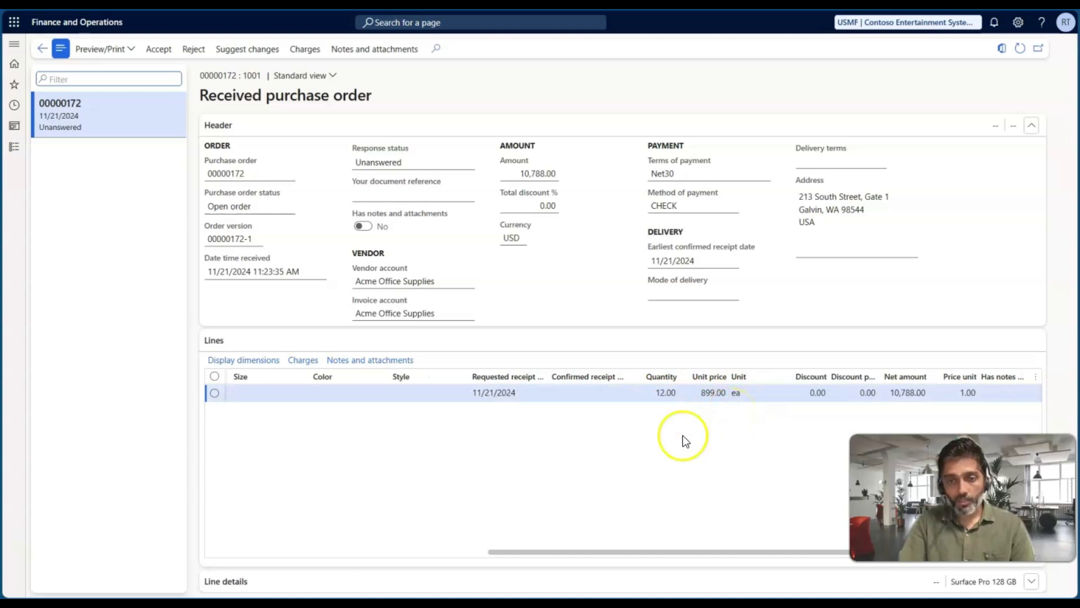
scroll(558, 454, left, 2)
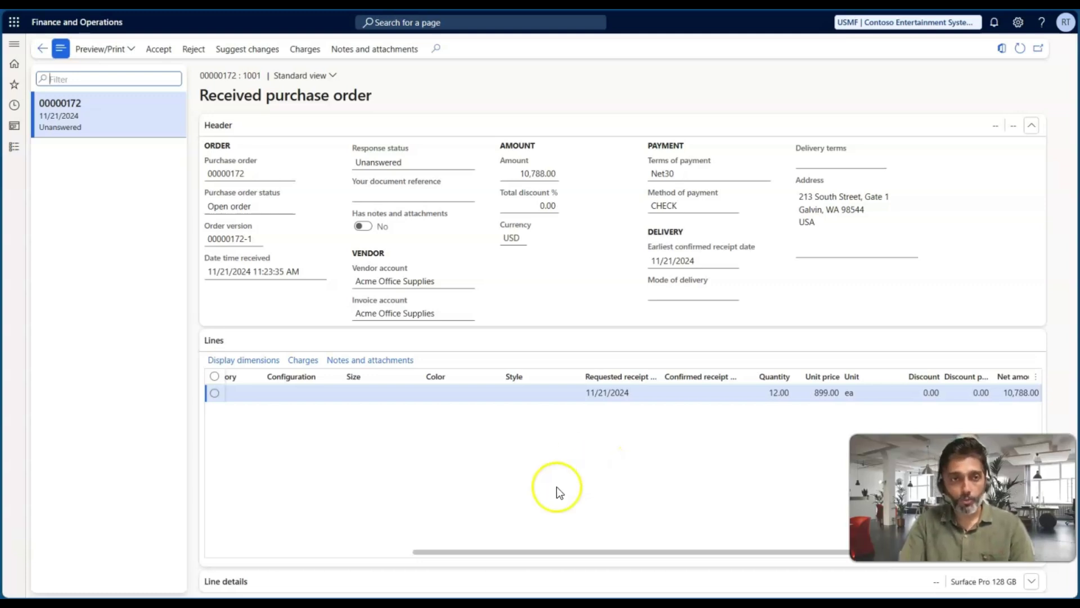
Reject the purchase order with the note "Price is not viable to supply, please change the price to $920"
click(194, 52)
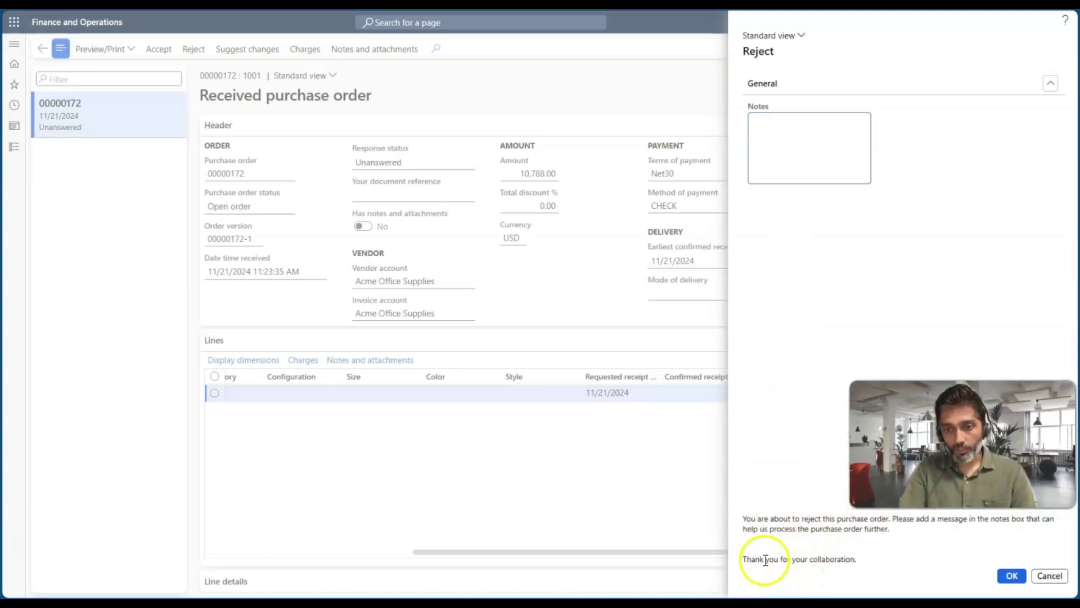
click(771, 137)
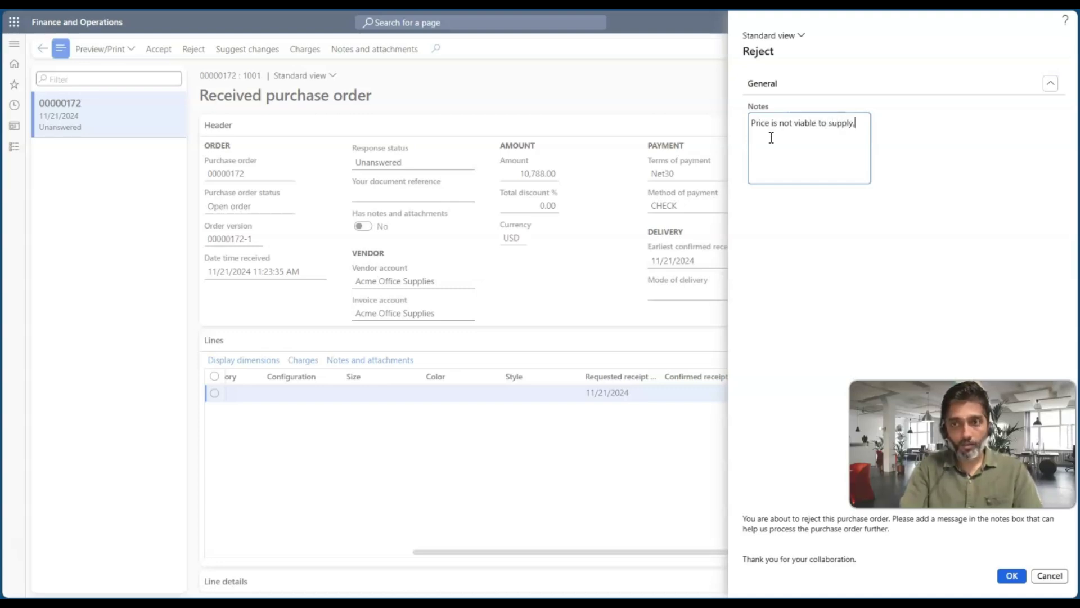
text(please change the price to 920)
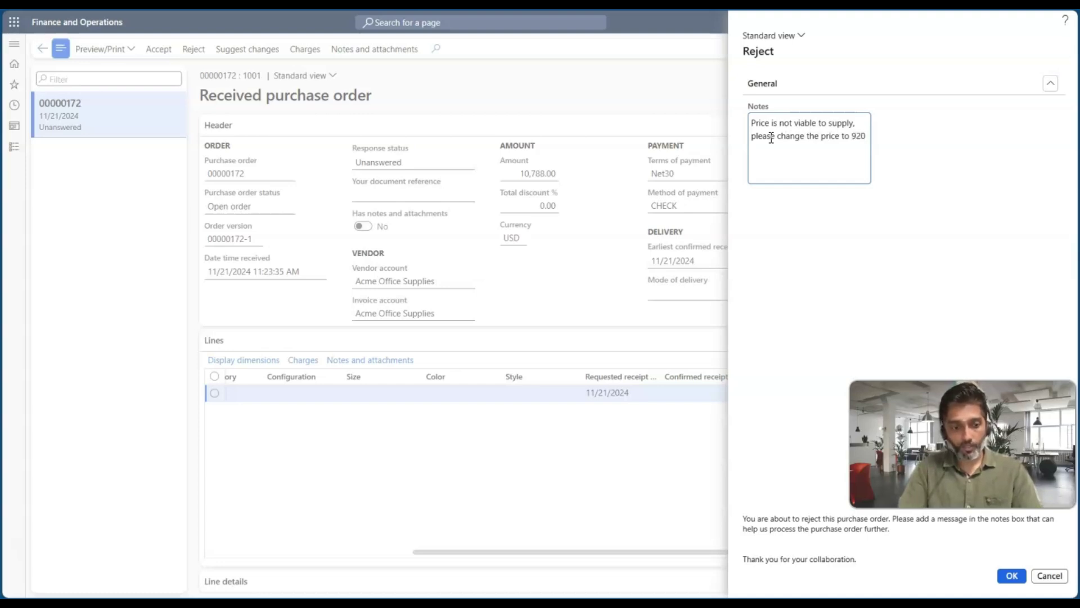
text($)
click(885, 301)
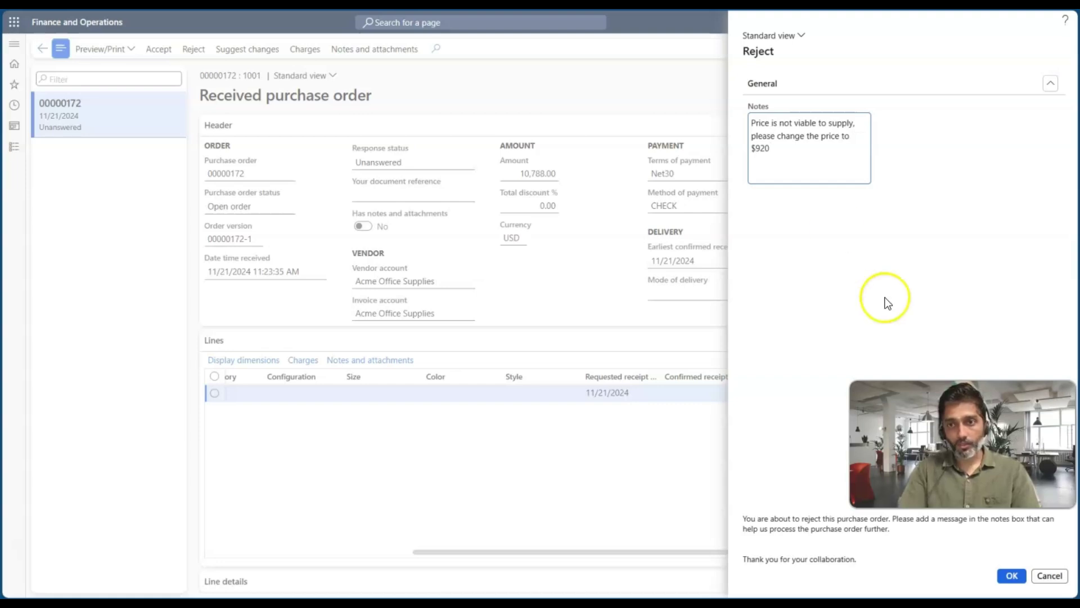
click(1021, 571)
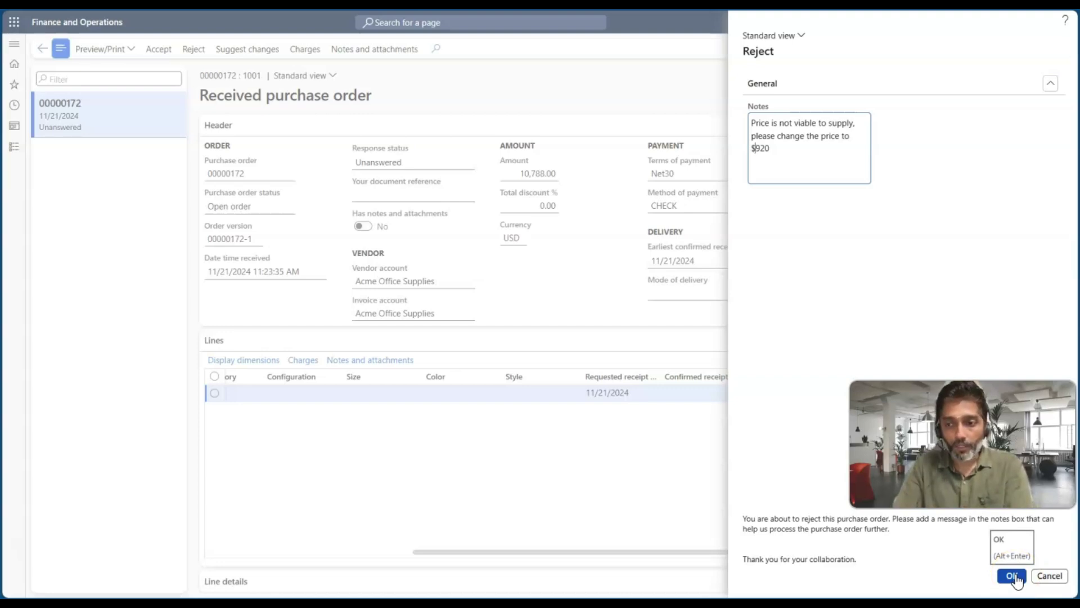
click(1014, 575)
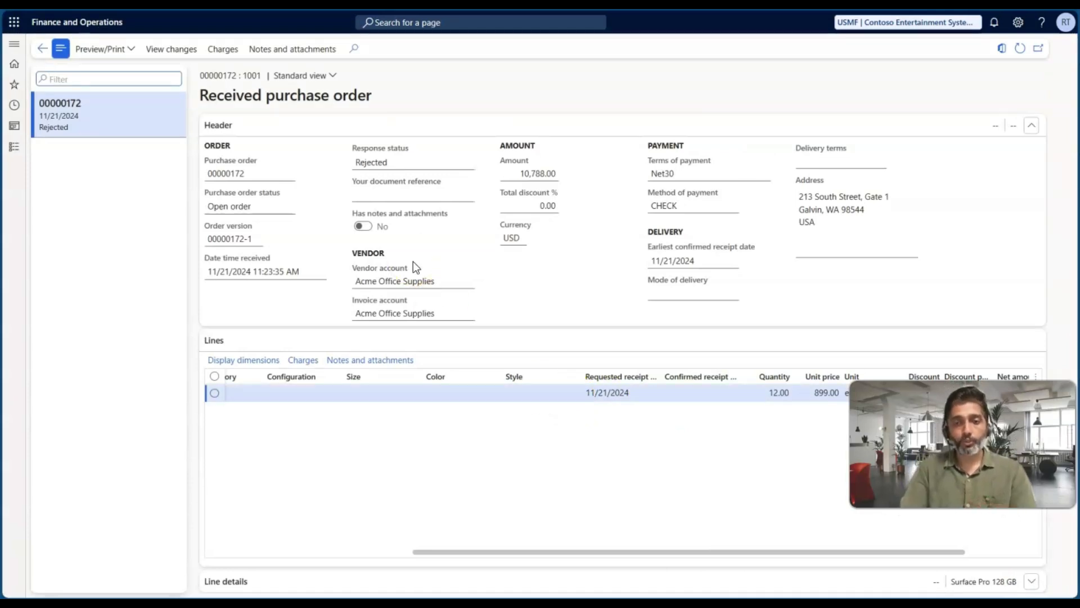
Check the rejected order's response status and its line's quantity and unit price
click(572, 392)
click(646, 438)
scroll(646, 437, right, 2)
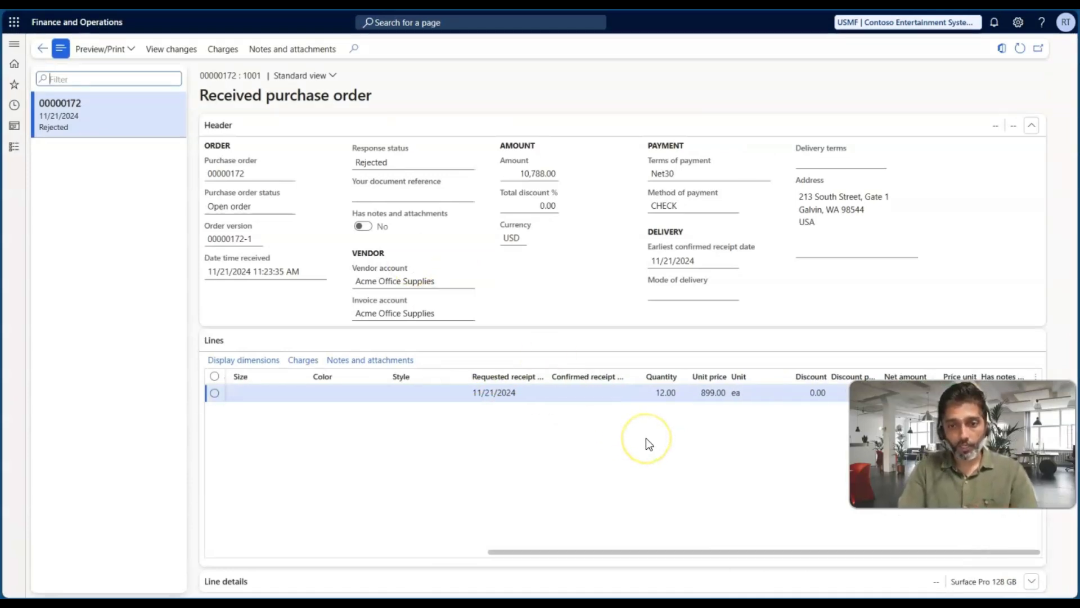
click(536, 446)
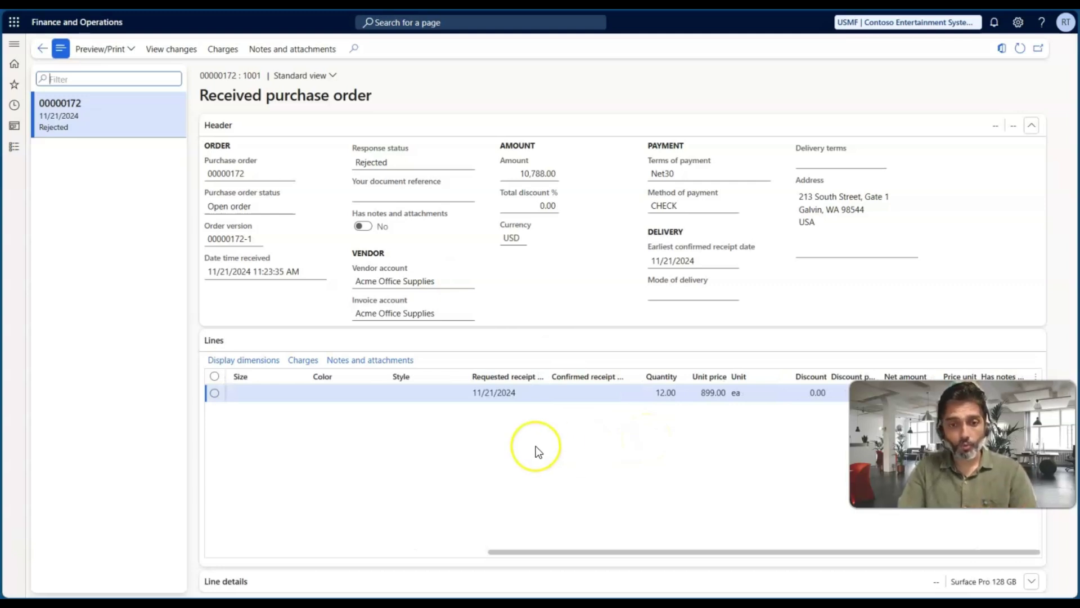
click(640, 444)
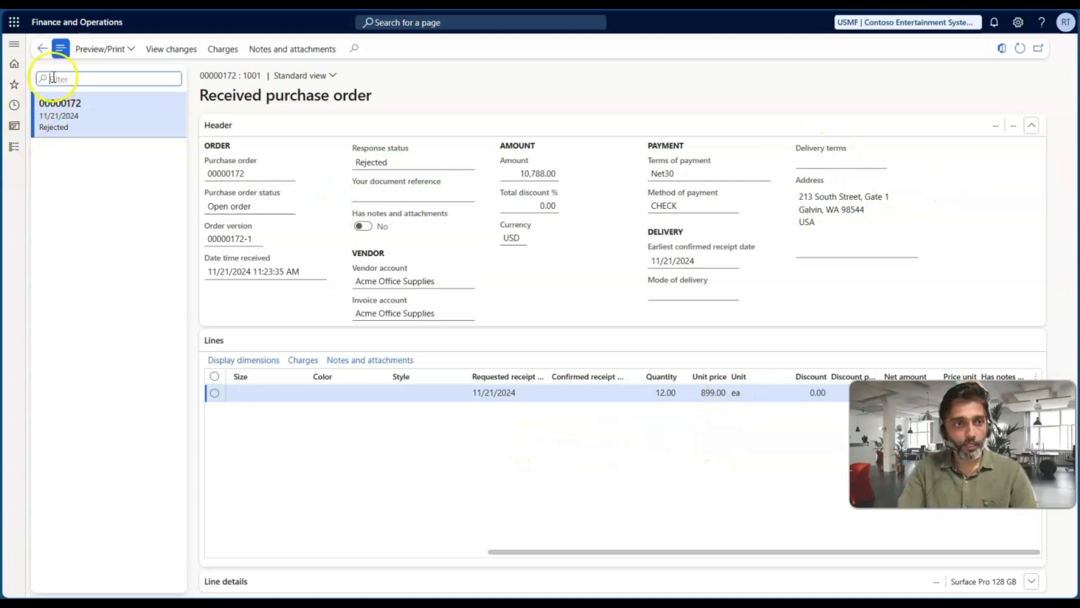
Return to the confirmation workspace, refresh its list of orders for review, and sign out of the vendor user's account
click(42, 49)
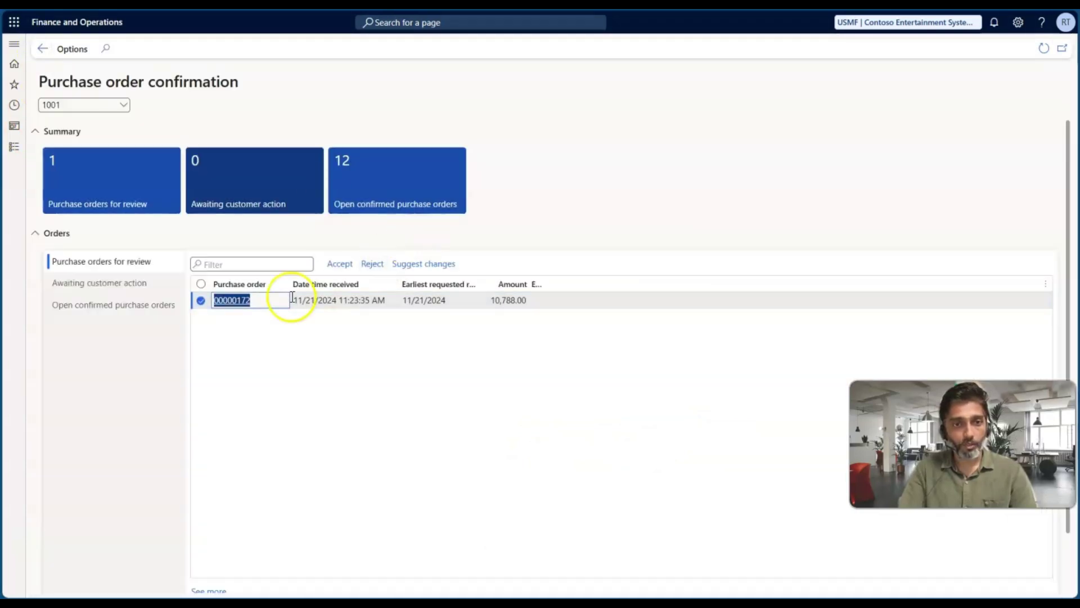
click(1044, 48)
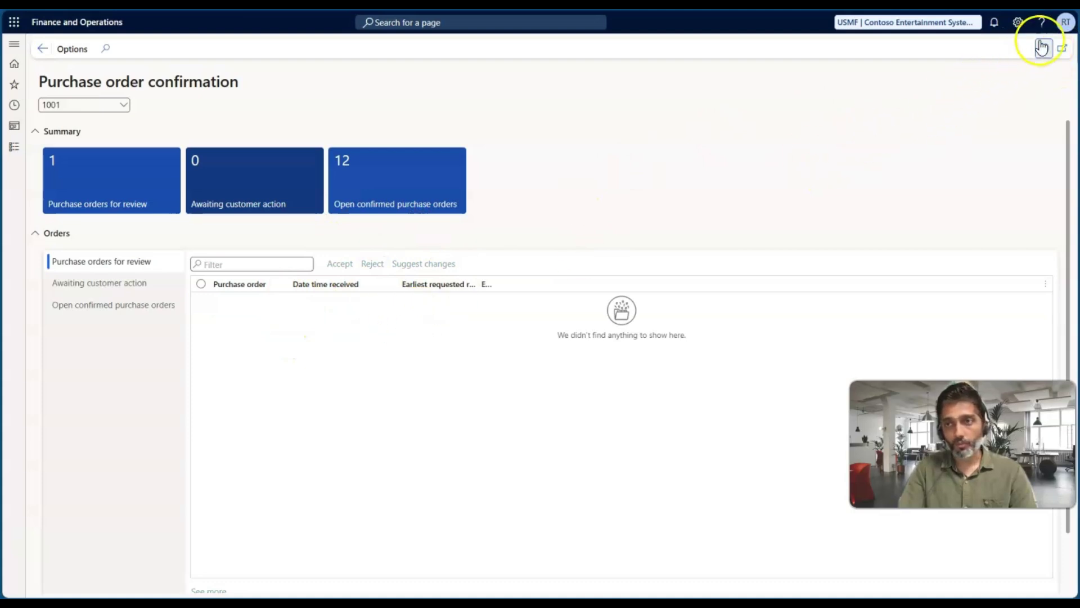
click(1065, 22)
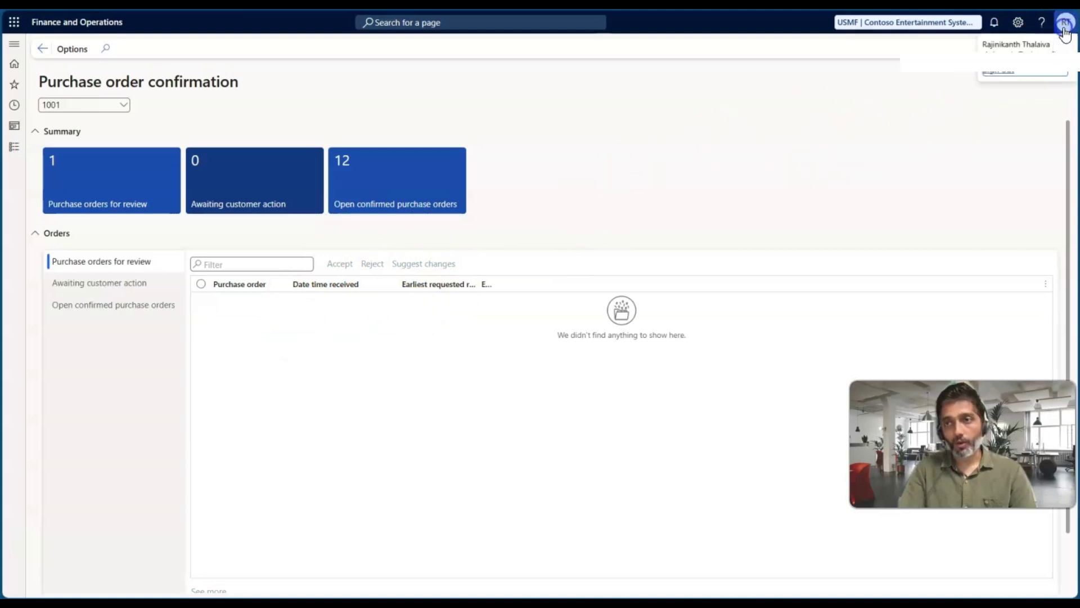
click(1007, 74)
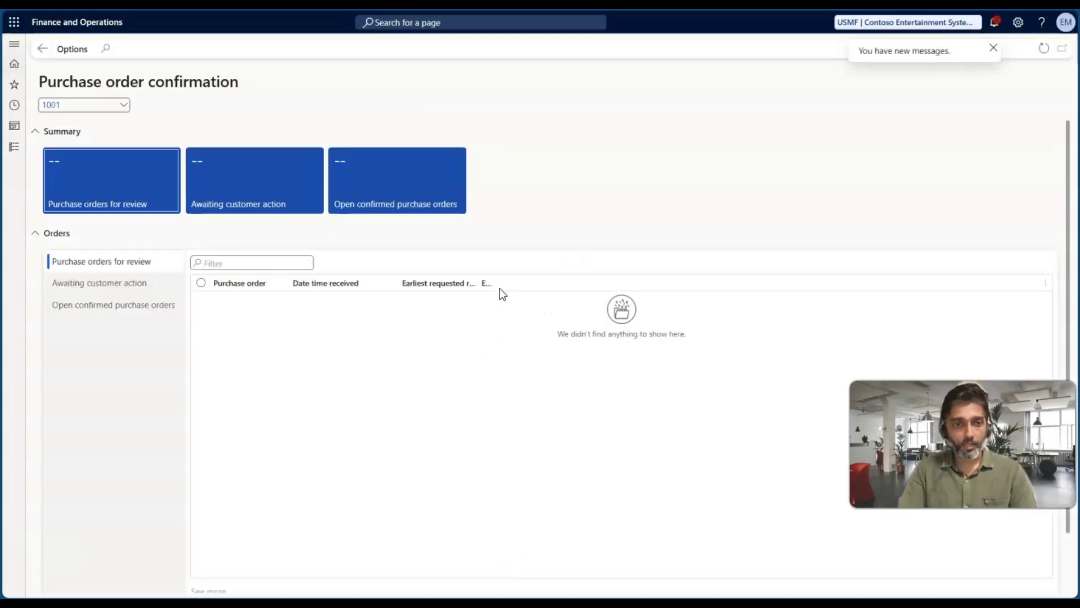
In the purchaser's session, open the list of all purchase orders in Procurement and sourcing
click(79, 161)
click(10, 147)
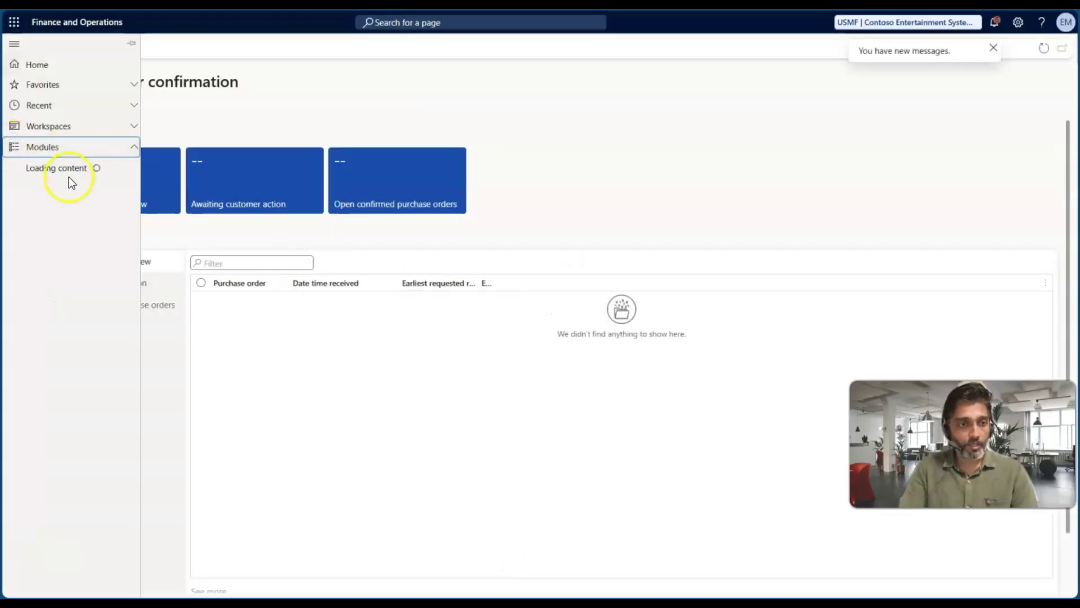
scroll(53, 393, down, 4)
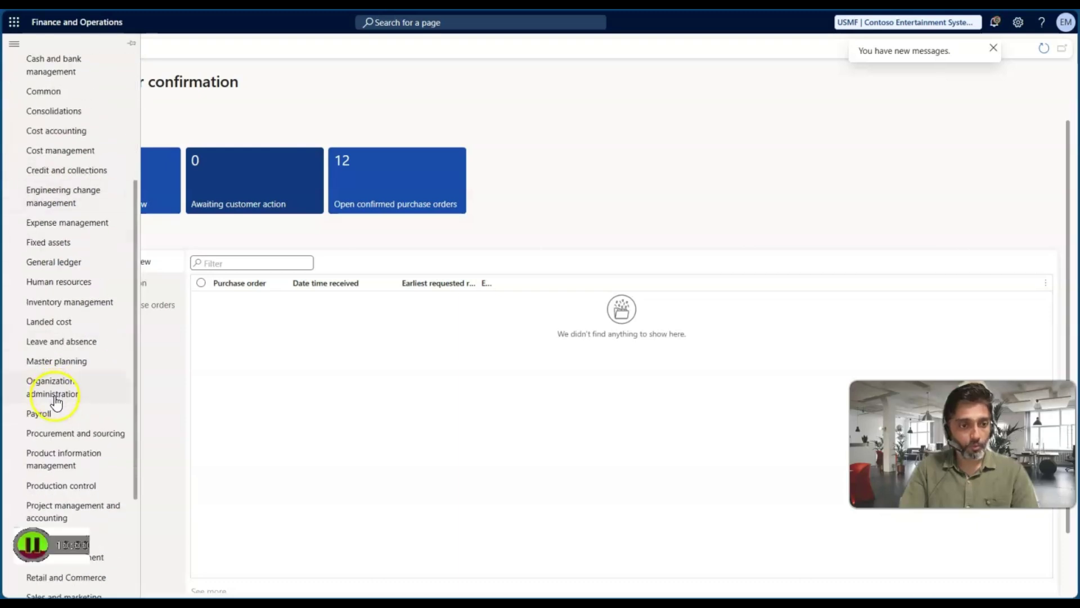
click(65, 439)
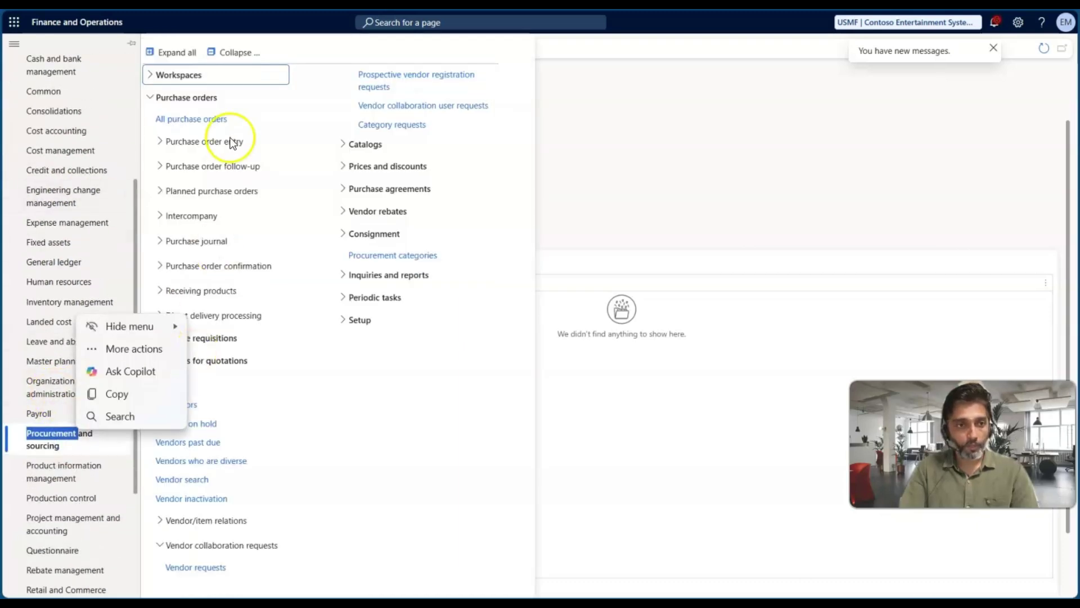
click(214, 114)
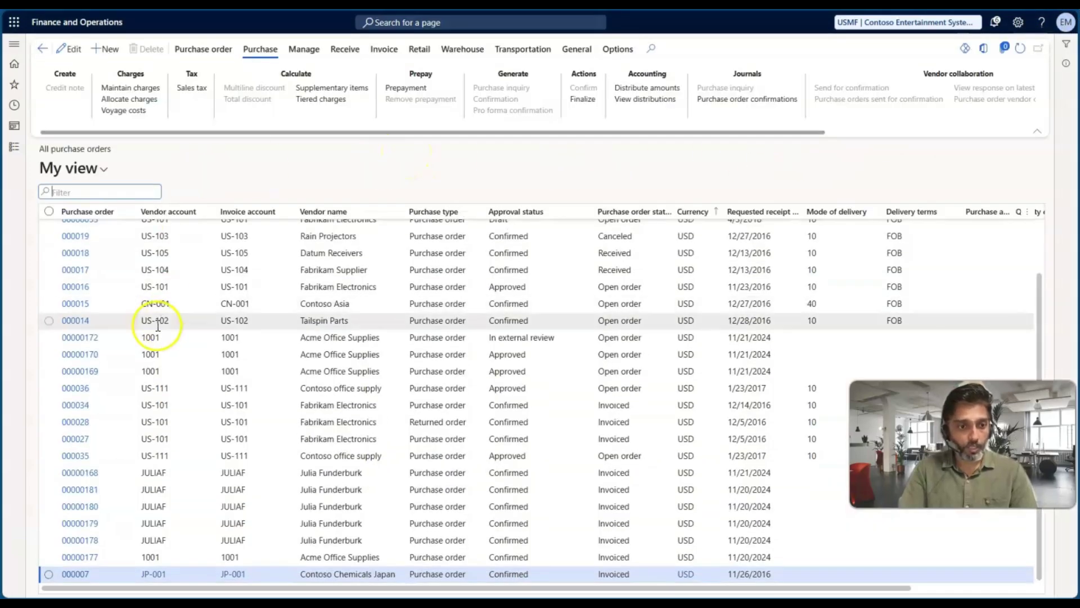
Narrow the purchase order list to Acme Office Supplies by vendor account, and open its order in external review
scroll(158, 325, up, 7)
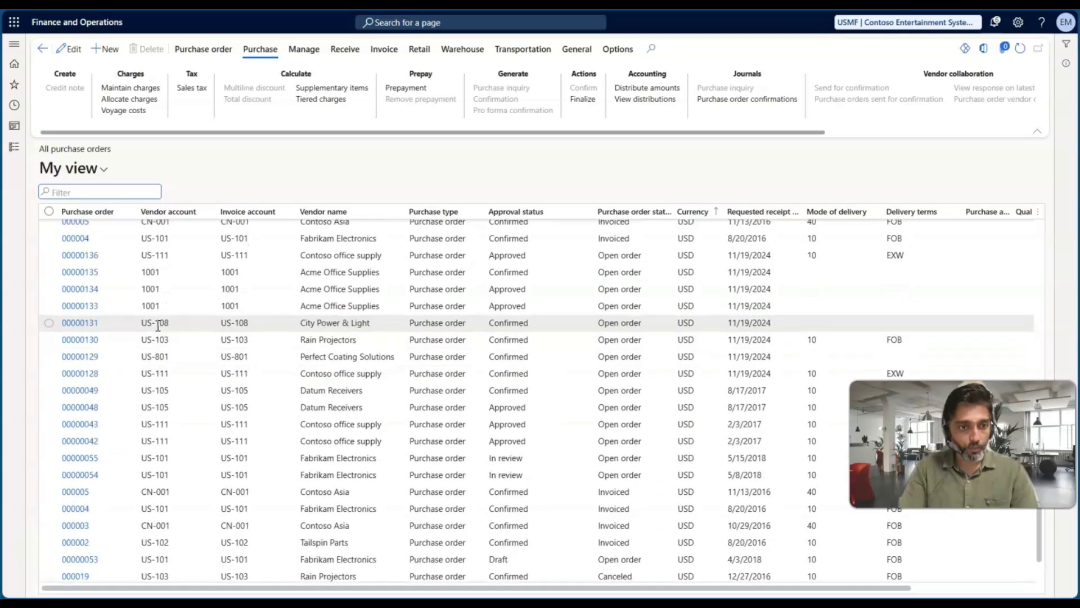
scroll(158, 325, down, 7)
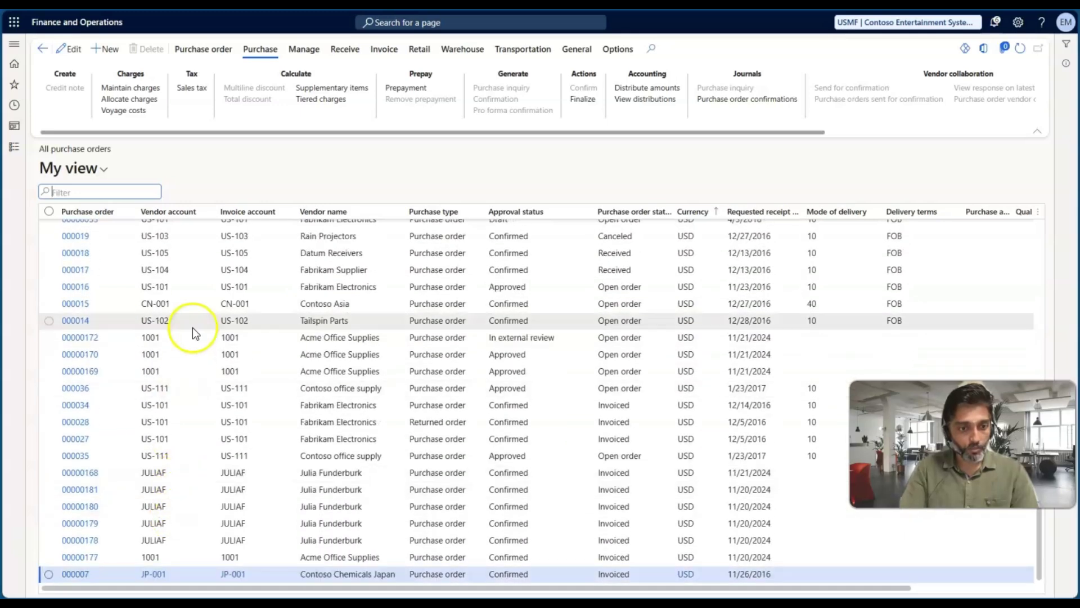
click(188, 212)
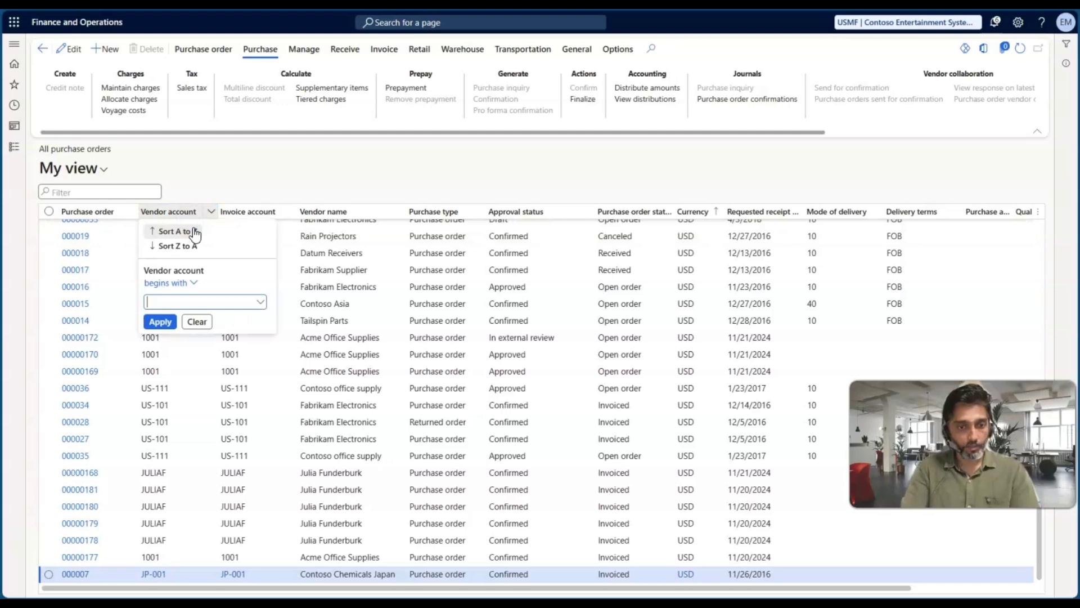
click(194, 232)
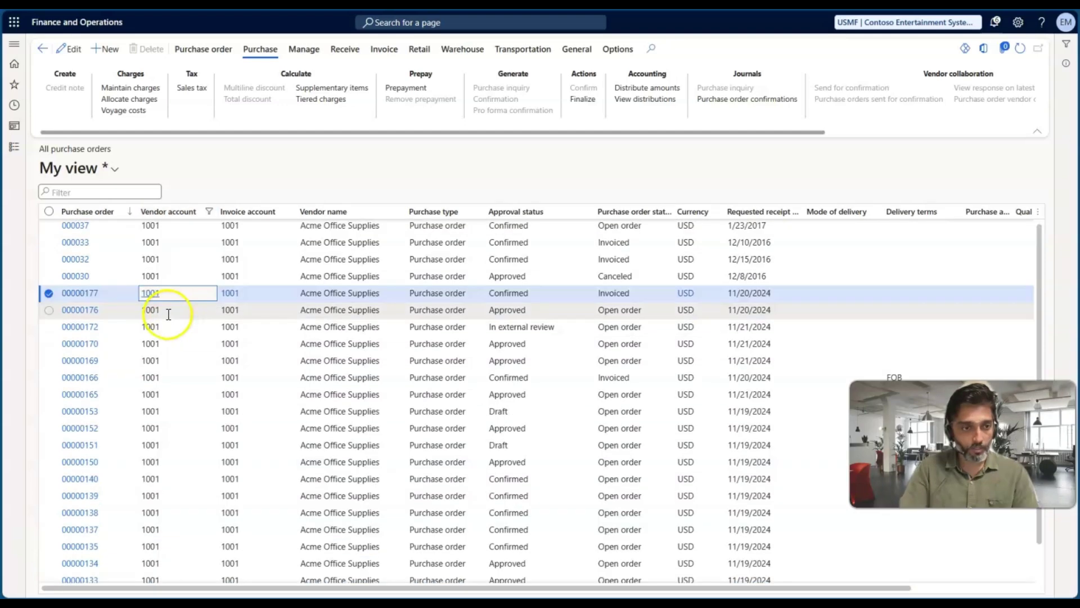
click(222, 329)
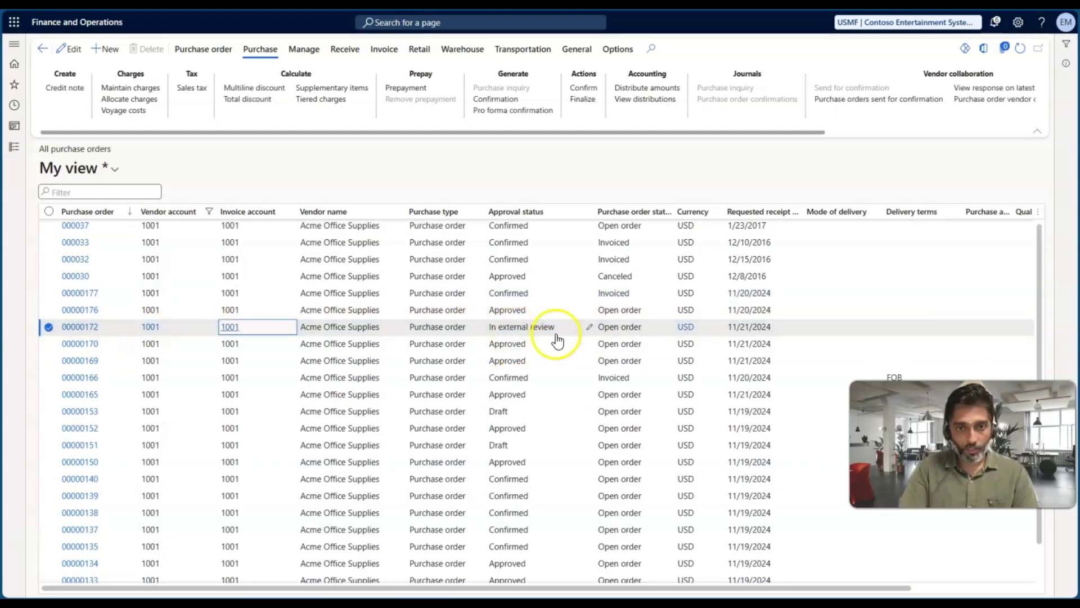
click(70, 331)
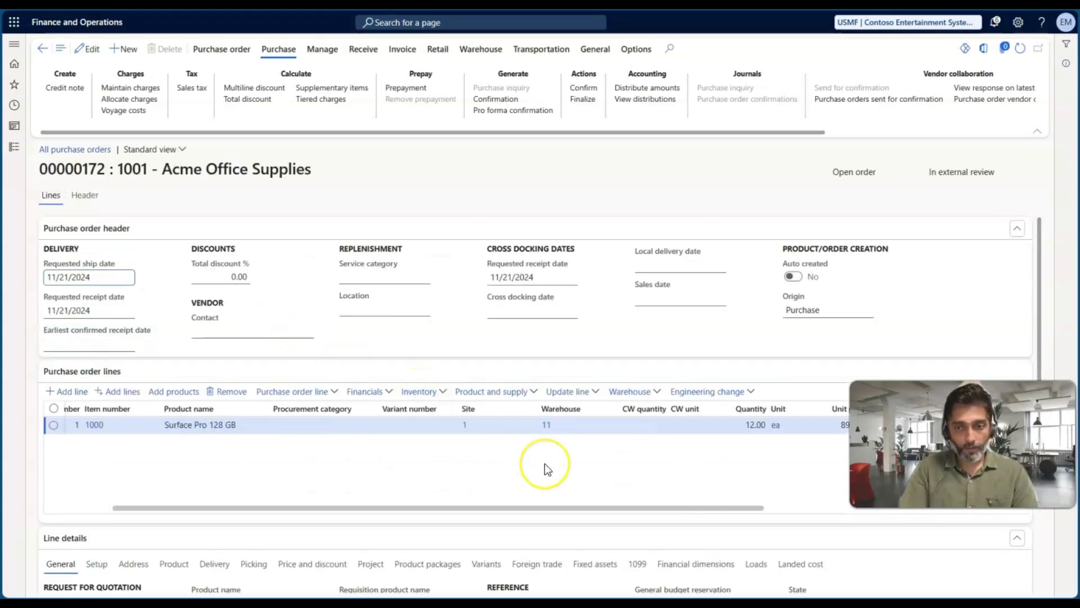
Check the order line's unit price and open the vendor's response on the latest sent order
scroll(544, 463, right, 3)
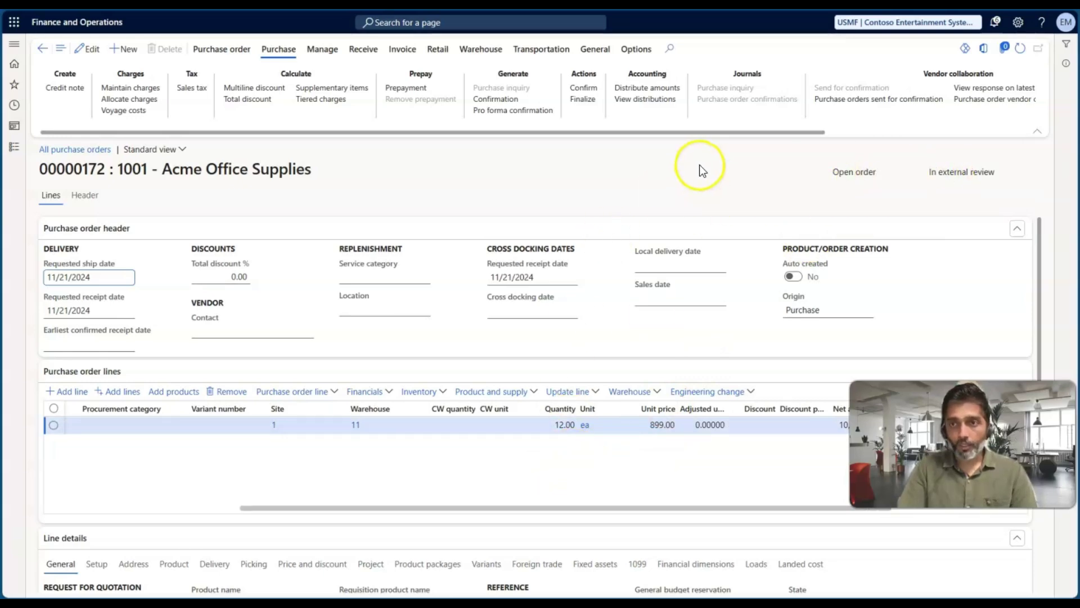
scroll(637, 112, right, 2)
scroll(637, 112, right, 3)
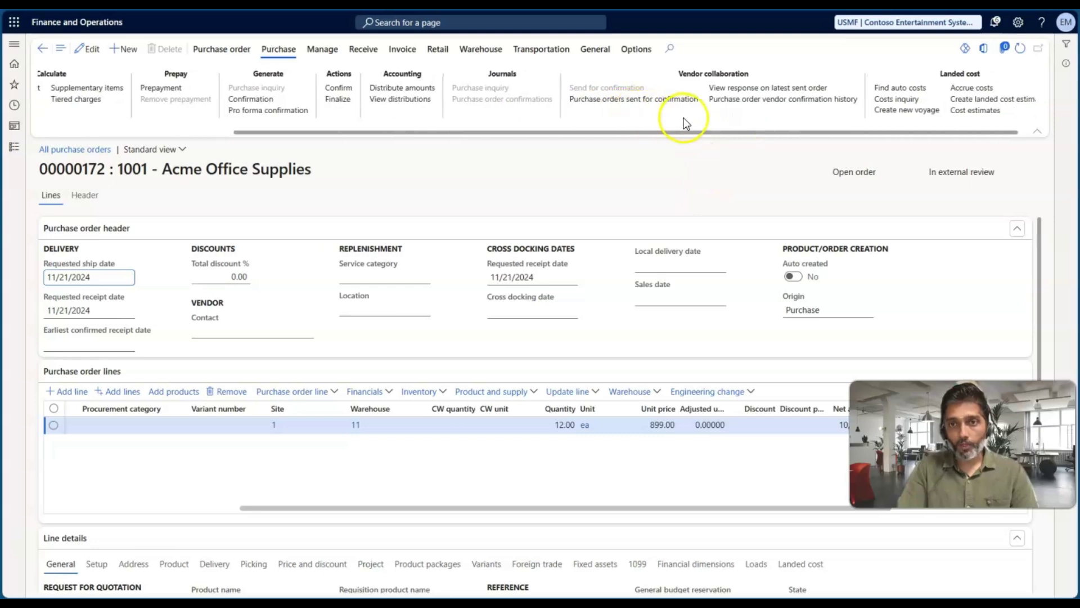
click(740, 90)
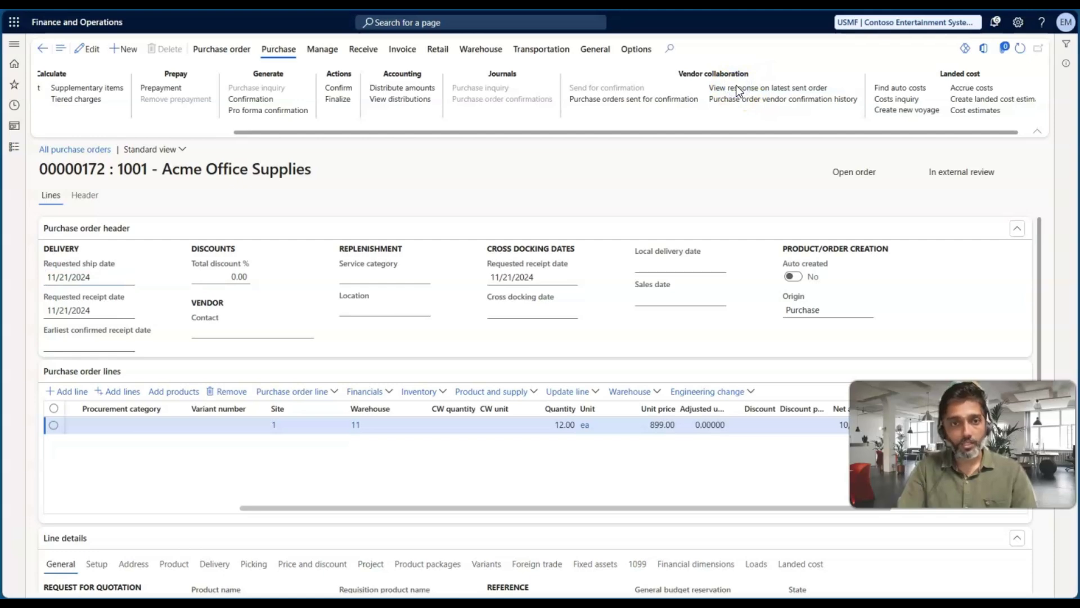
Review the vendor's response to the purchase order, checking its response status, order line and the responder's name
click(288, 294)
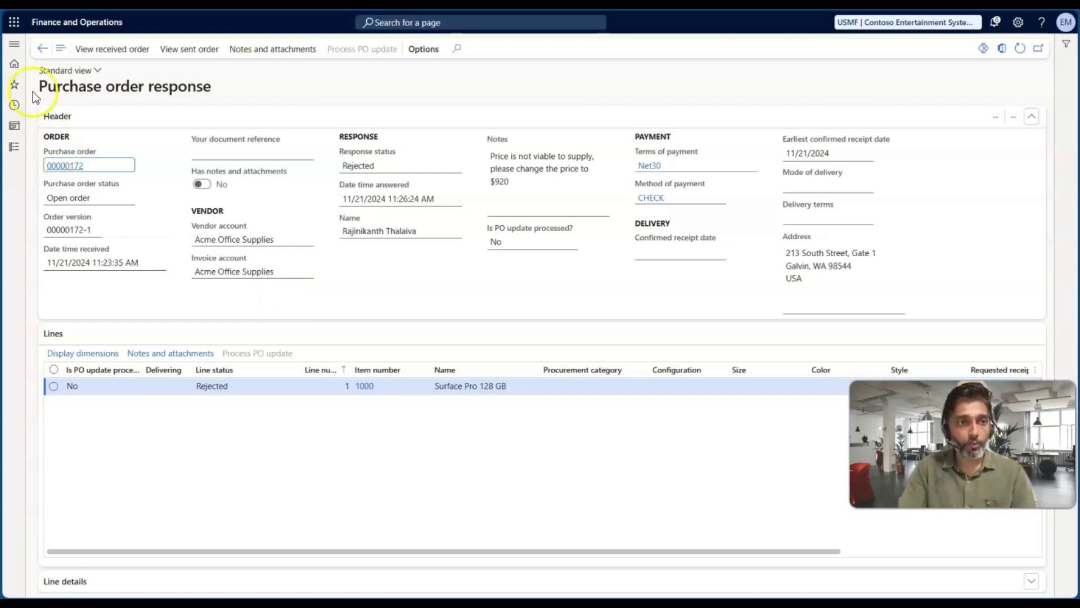
click(44, 49)
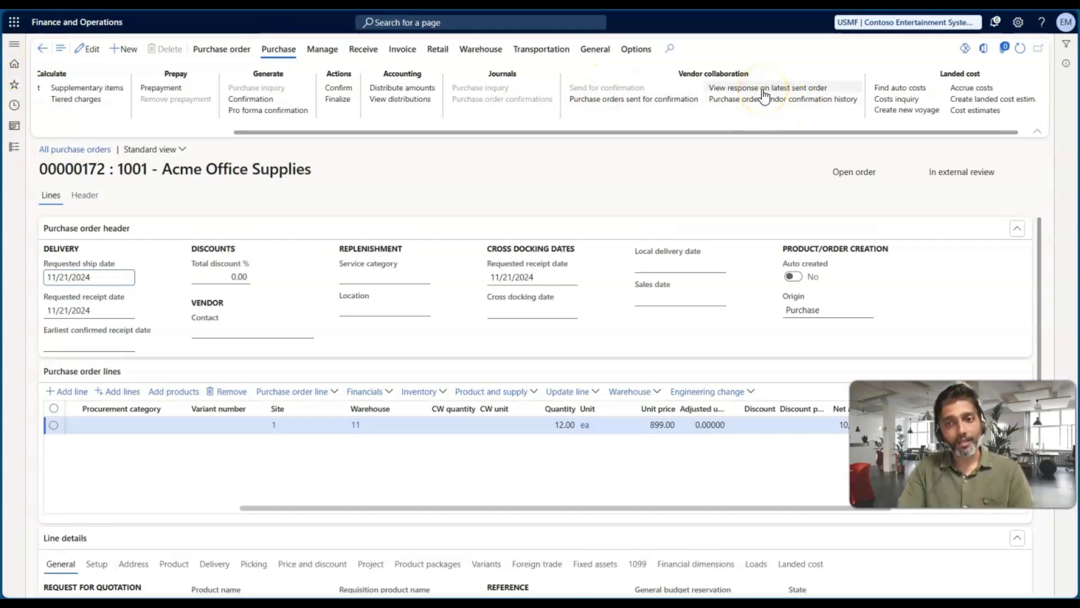
click(764, 90)
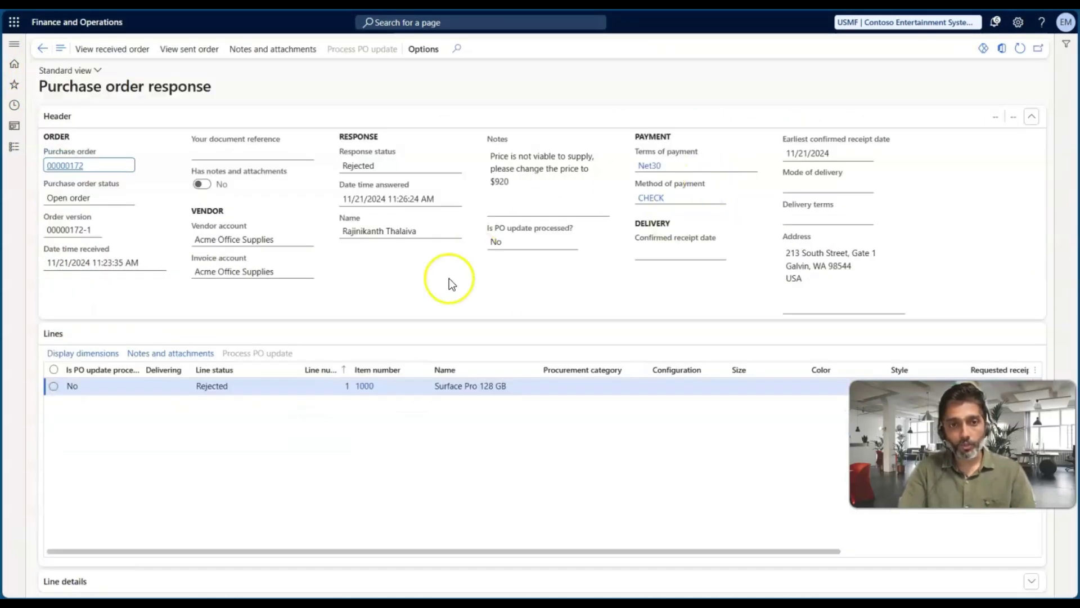
scroll(490, 411, right, 1)
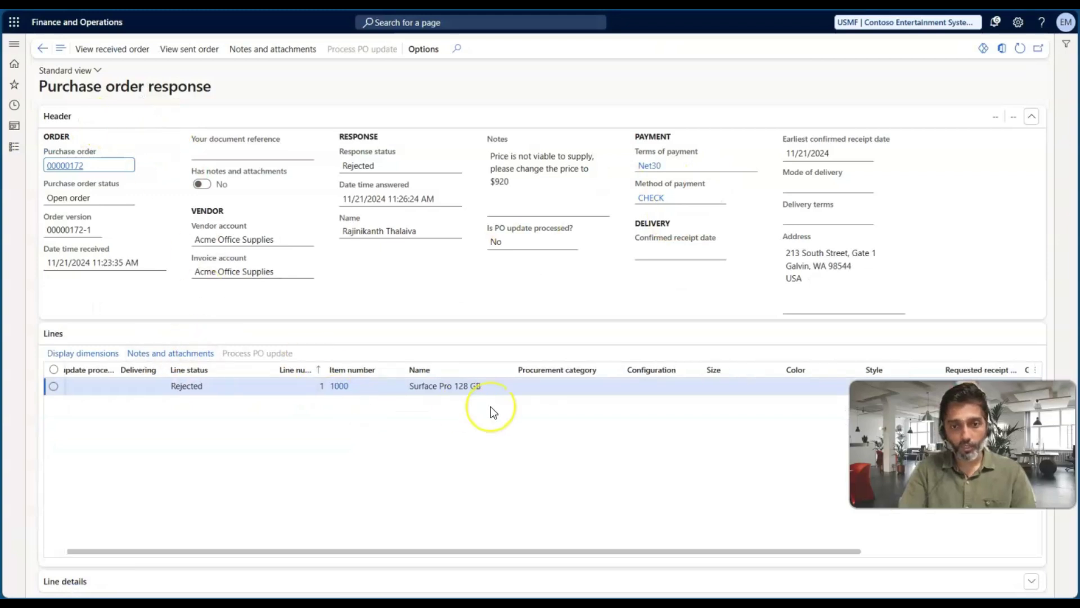
scroll(491, 411, right, 5)
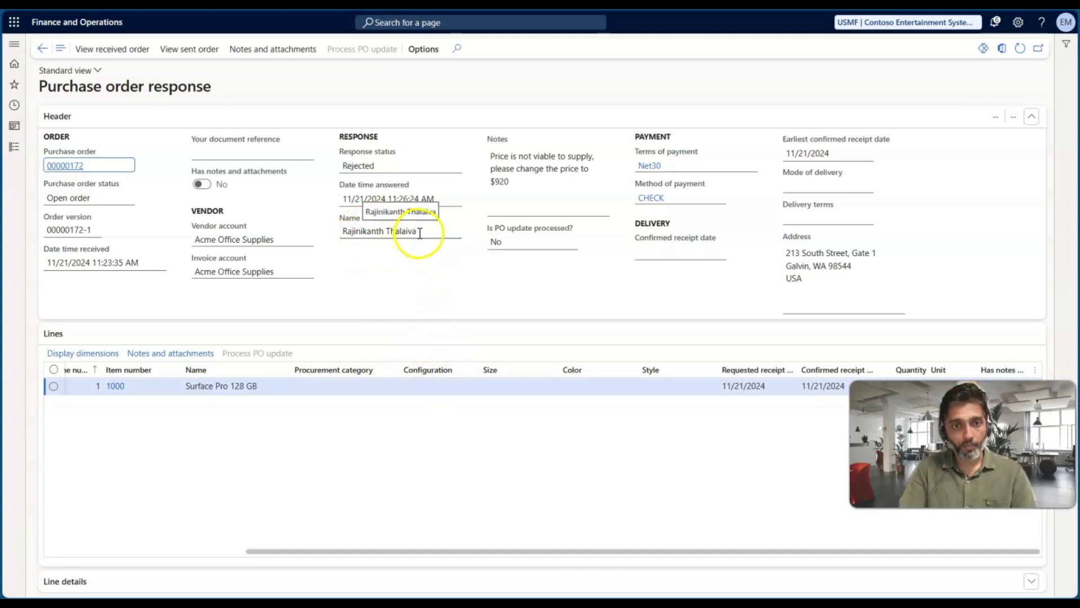
click(347, 231)
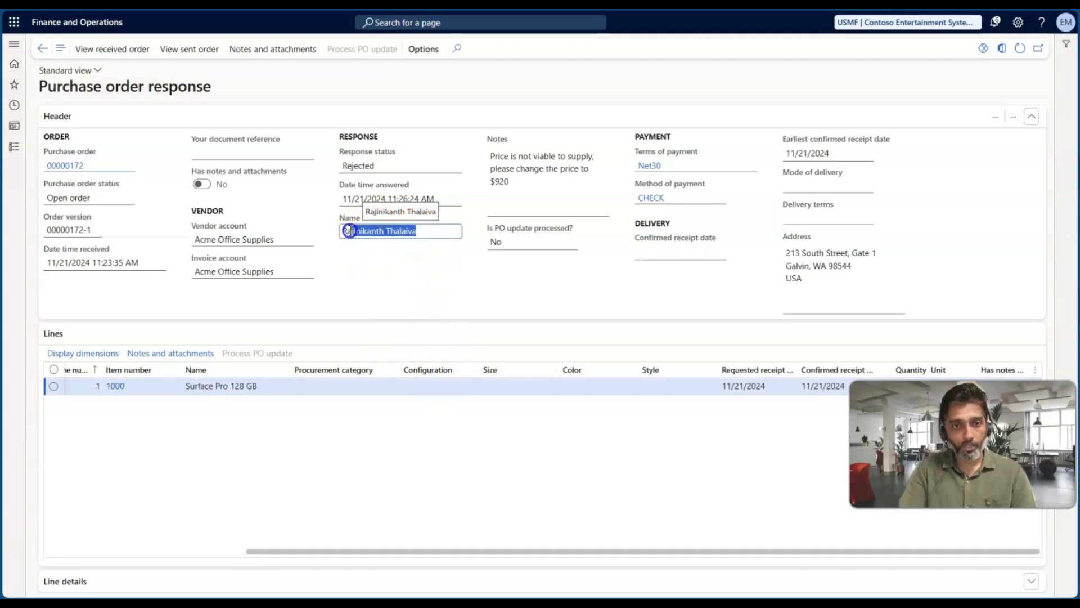
click(342, 163)
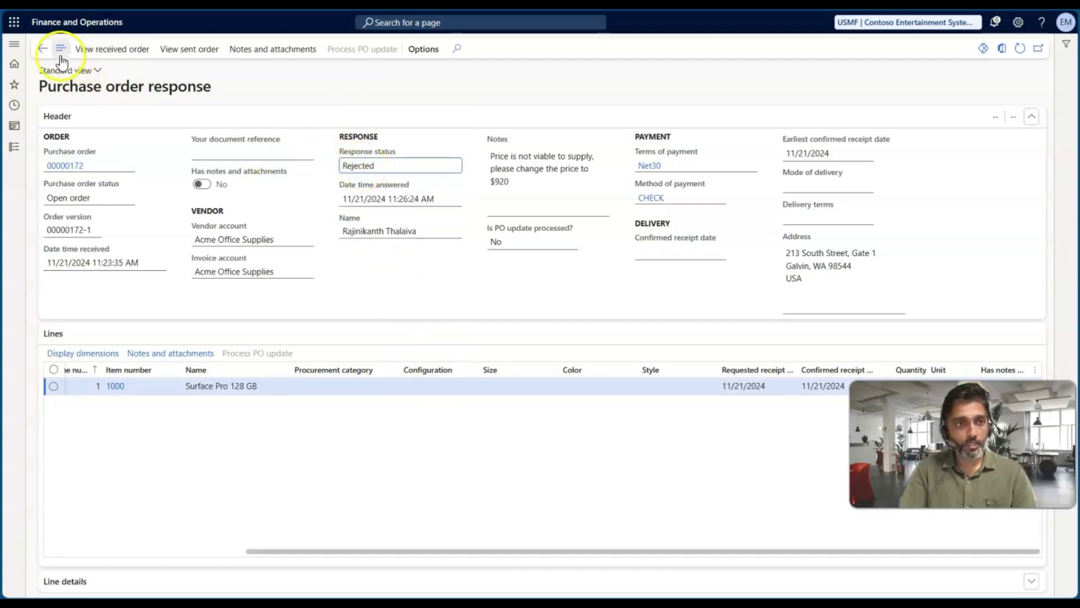
Read the vendor's price note in the purchase order response and return to the purchase order
click(42, 49)
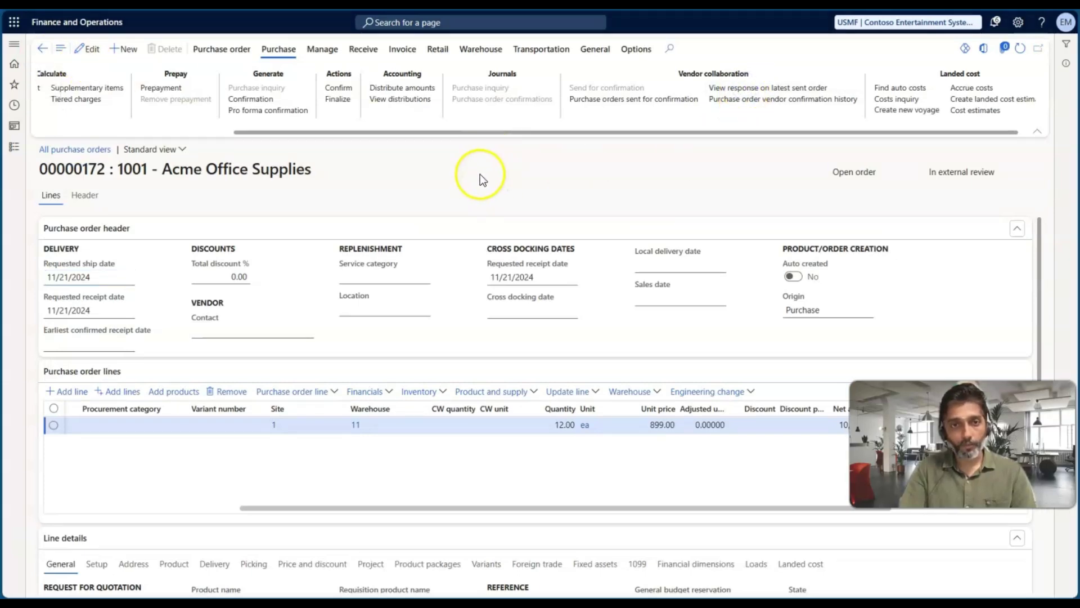
drag(490, 157, 515, 184)
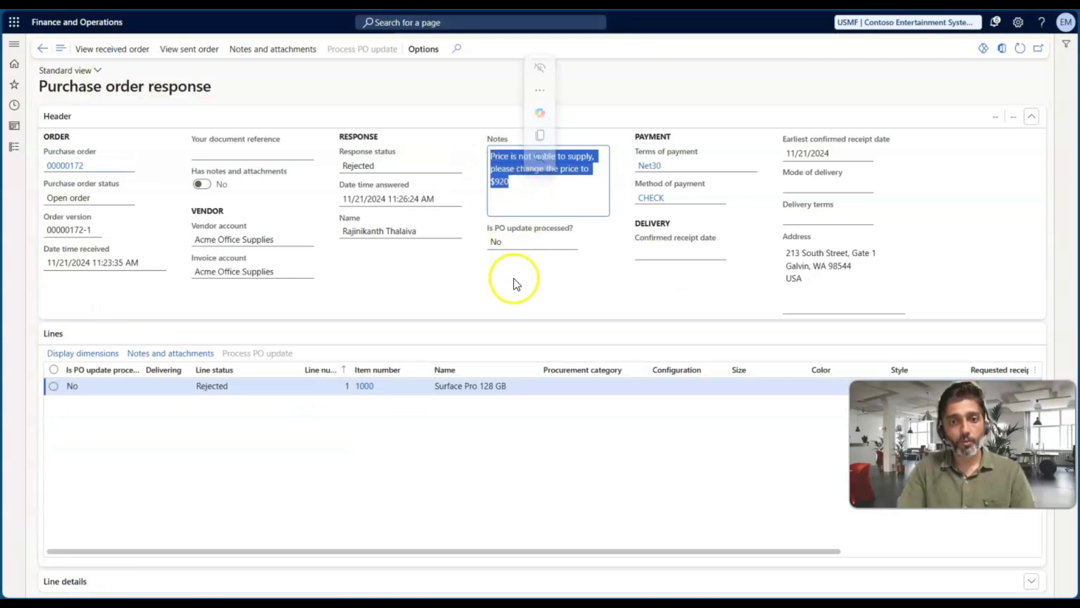
click(468, 309)
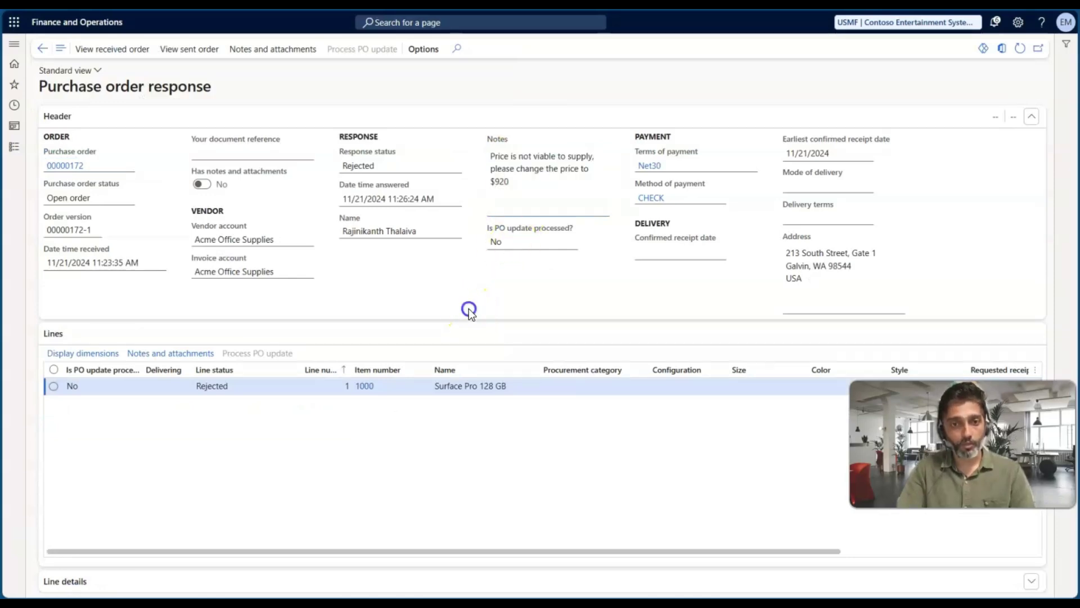
click(43, 48)
Set the purchase order line's unit price to 915.00 and send the saved order to the vendor for confirmation again
scroll(614, 452, right, 3)
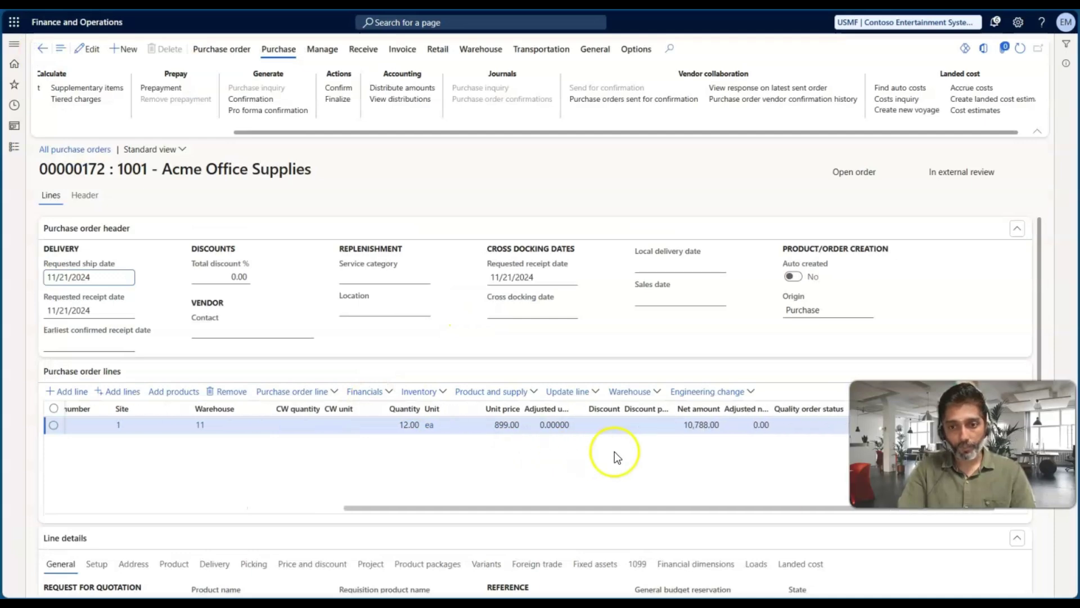
click(568, 424)
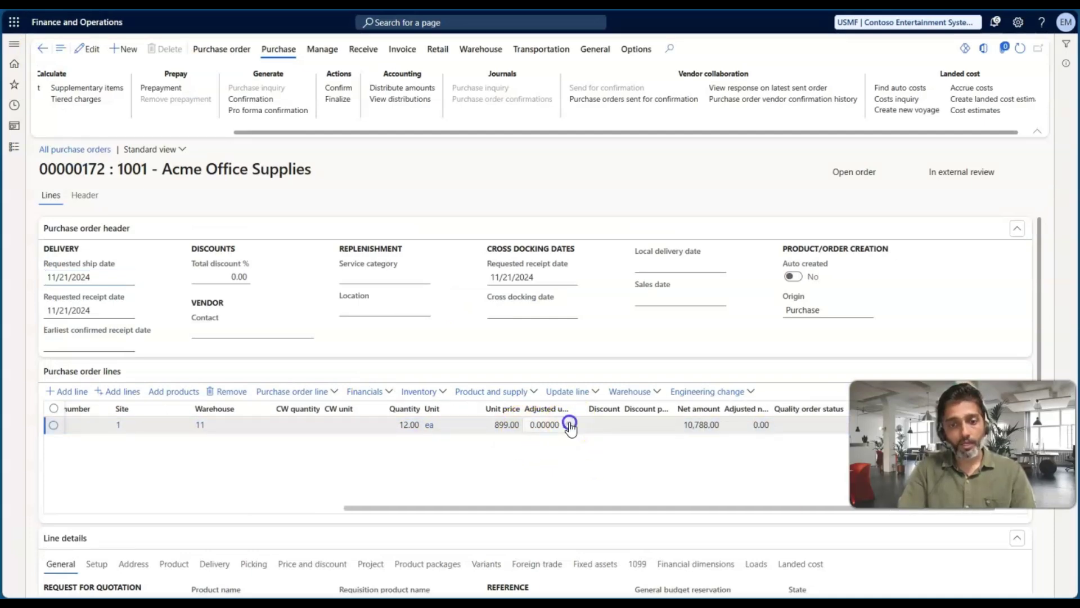
click(517, 424)
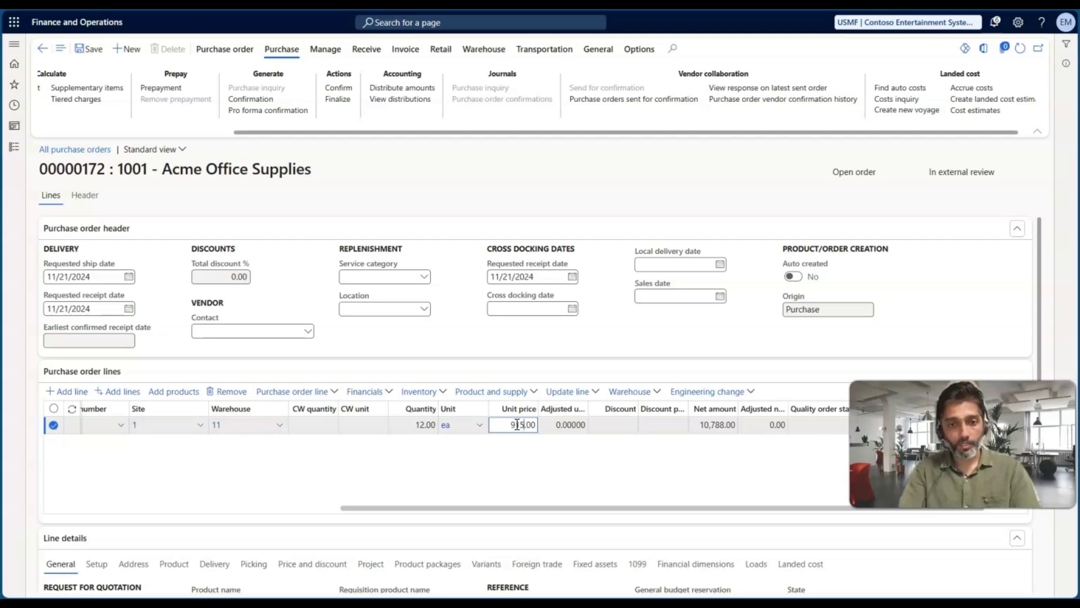
key(Tab)
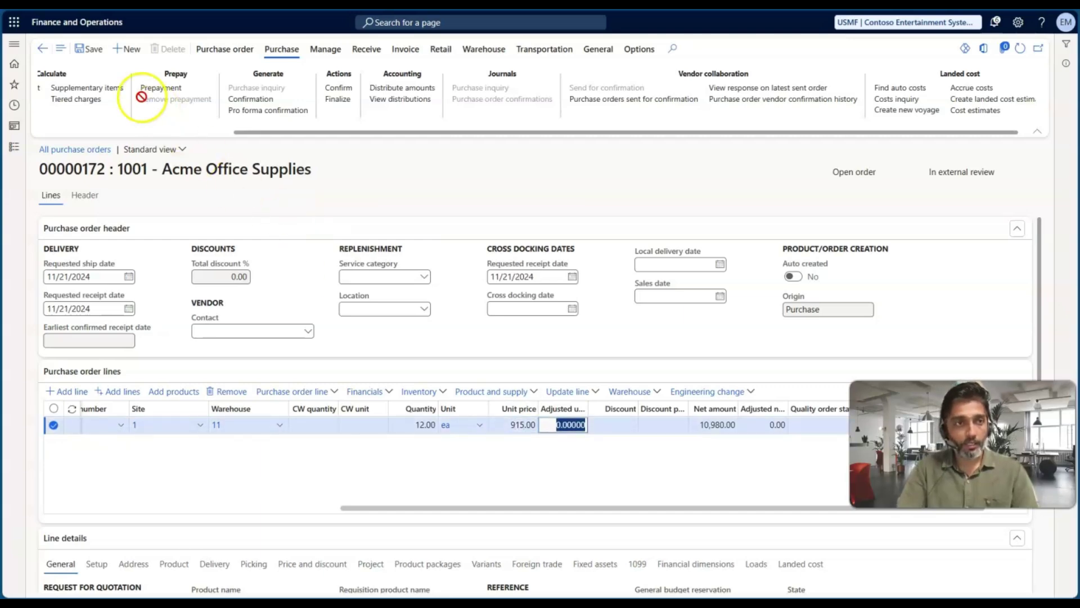
click(94, 54)
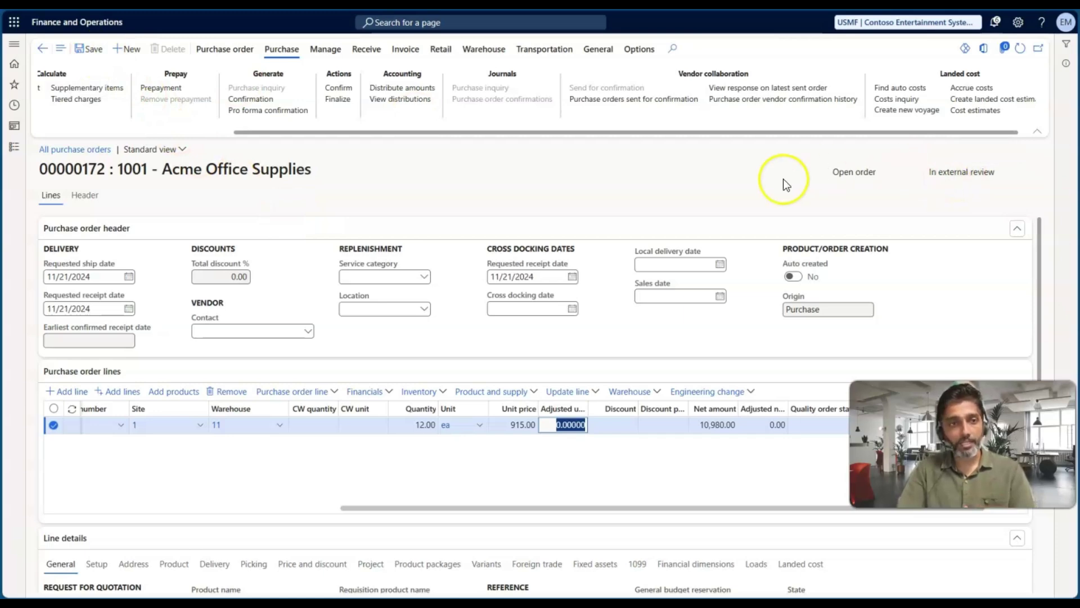
click(94, 52)
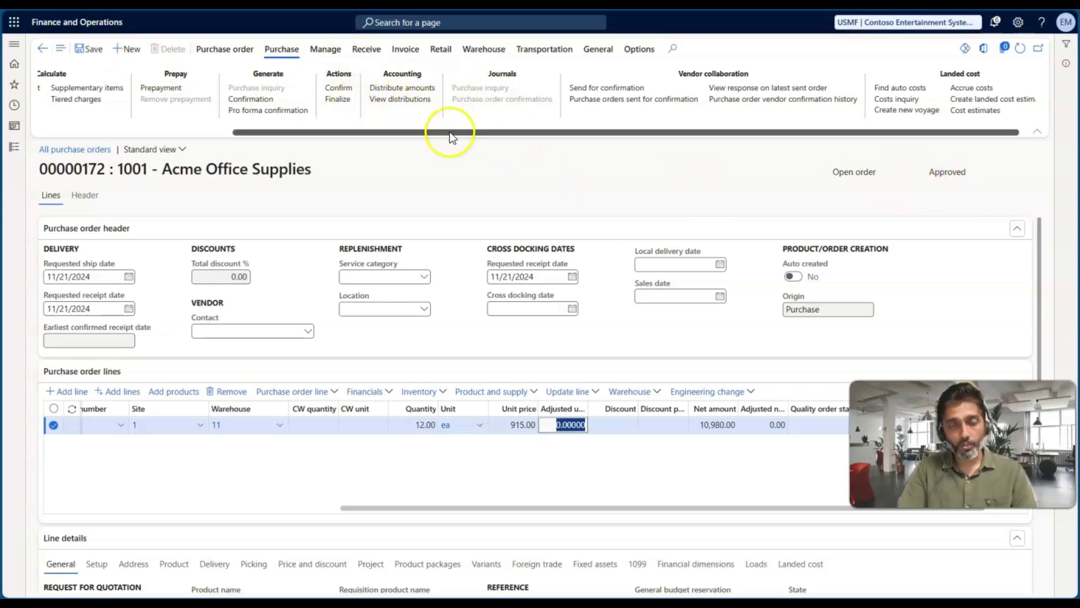
click(608, 88)
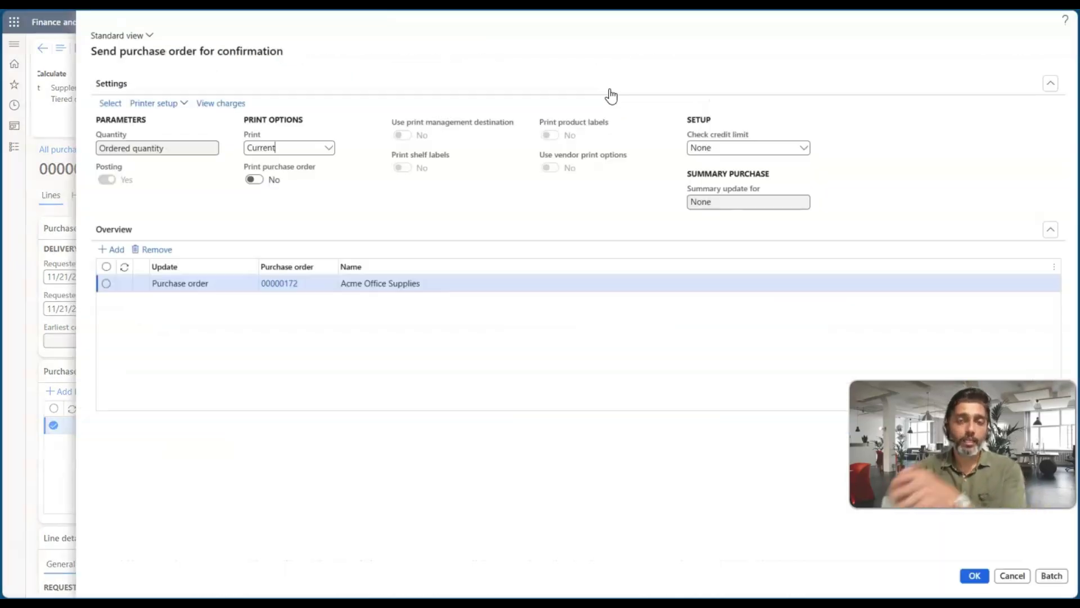
click(704, 302)
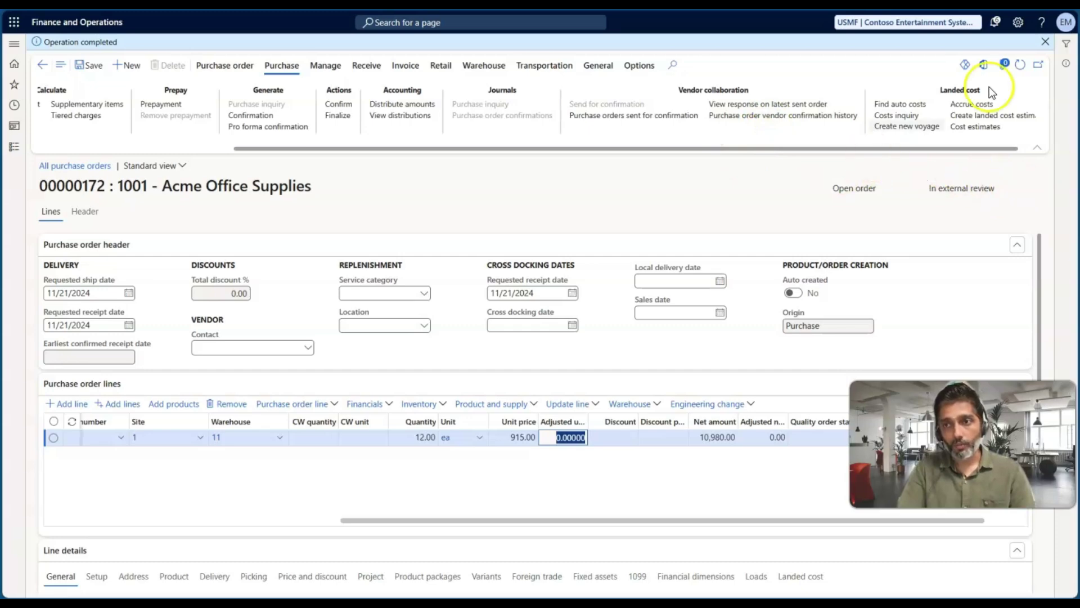
Open the list of all requests for quotations in Procurement and sourcing
click(14, 149)
scroll(62, 292, down, 5)
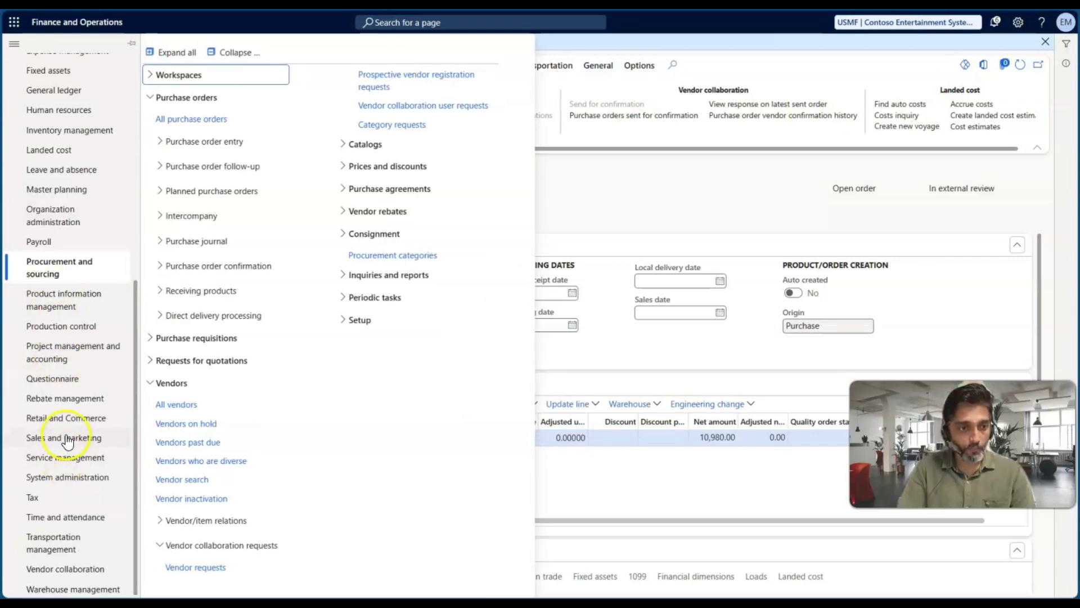
click(230, 52)
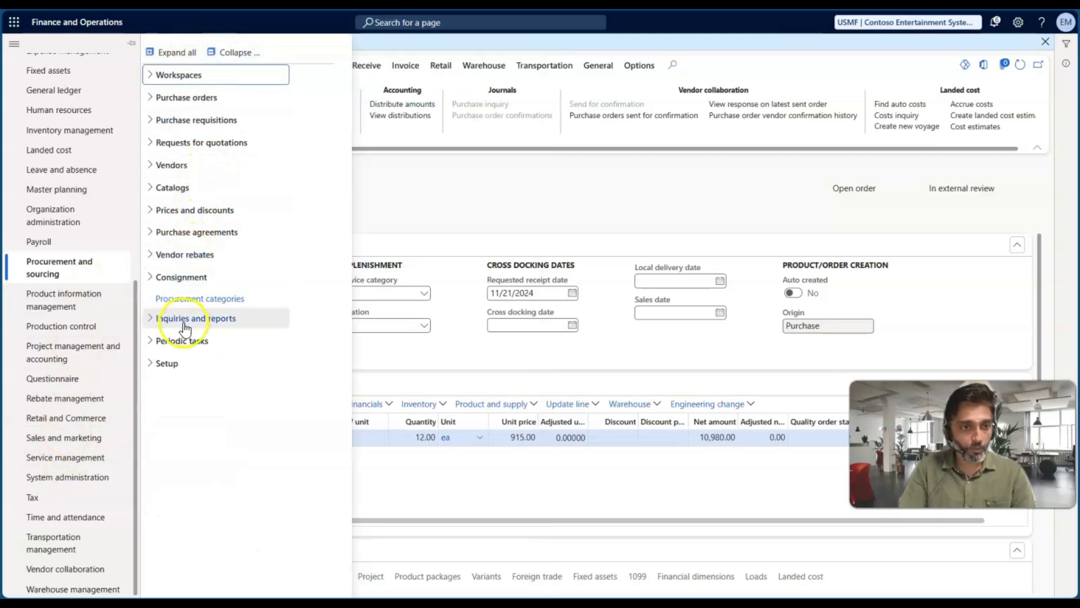
click(185, 148)
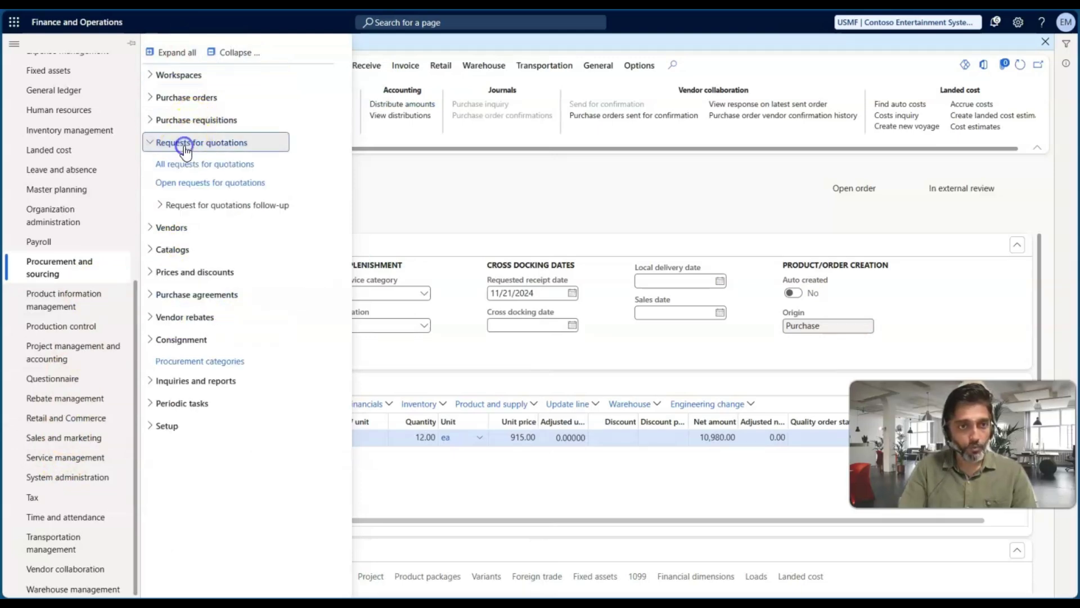
click(189, 164)
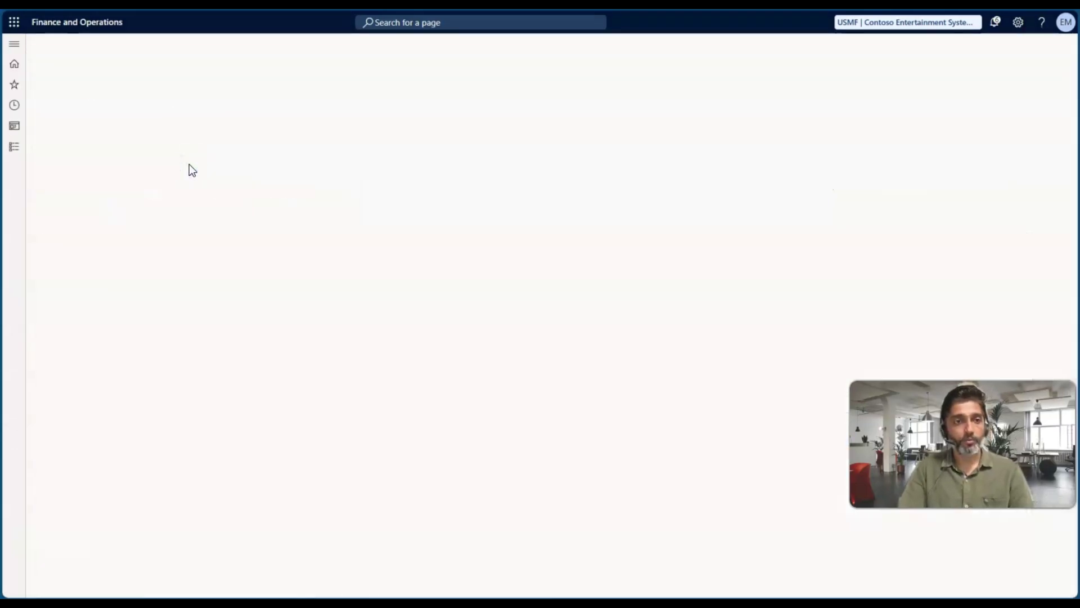
Create a new purchase order type request for quotation for site 1 and warehouse 11
click(72, 48)
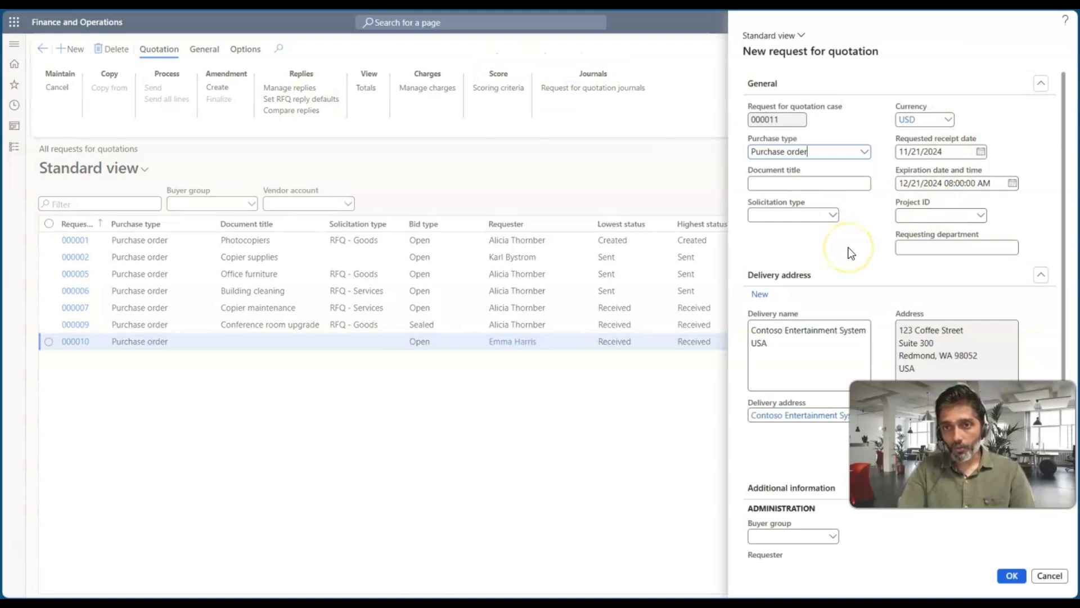
scroll(848, 248, down, 1)
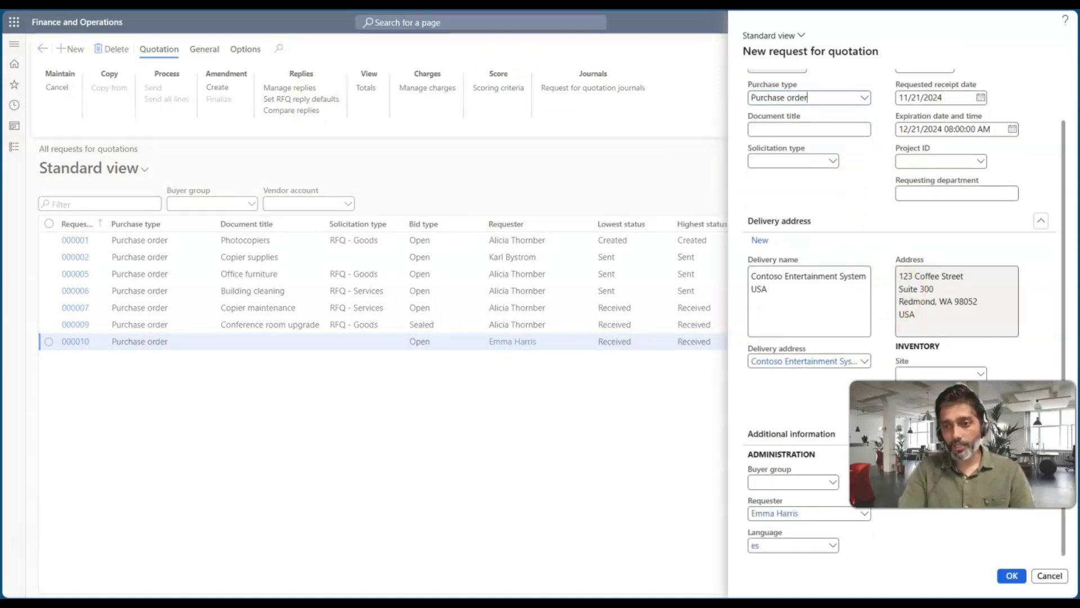
click(906, 376)
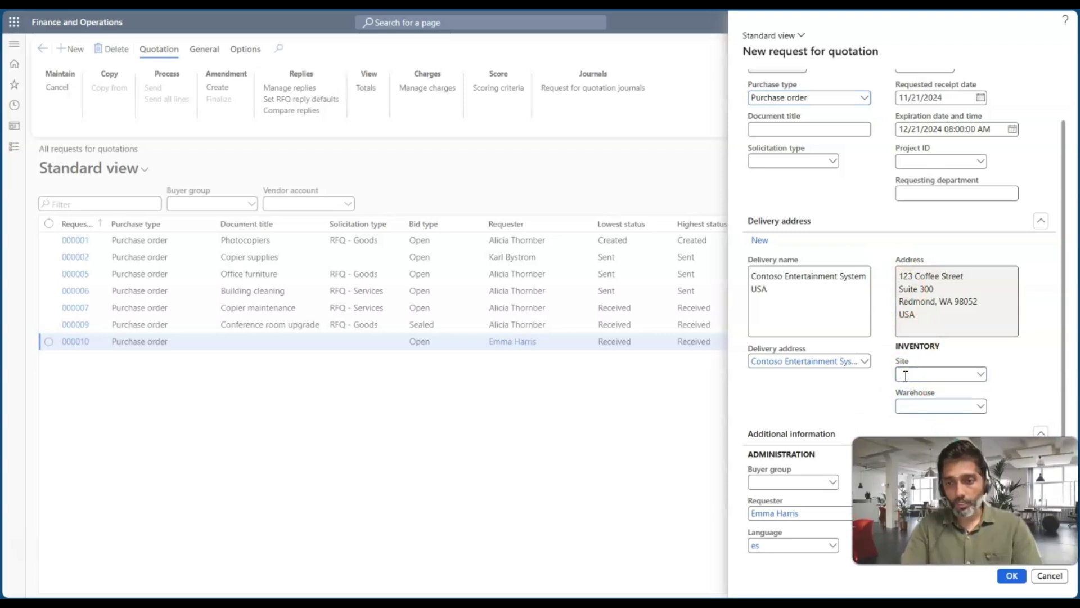
text(11)
key(Tab)
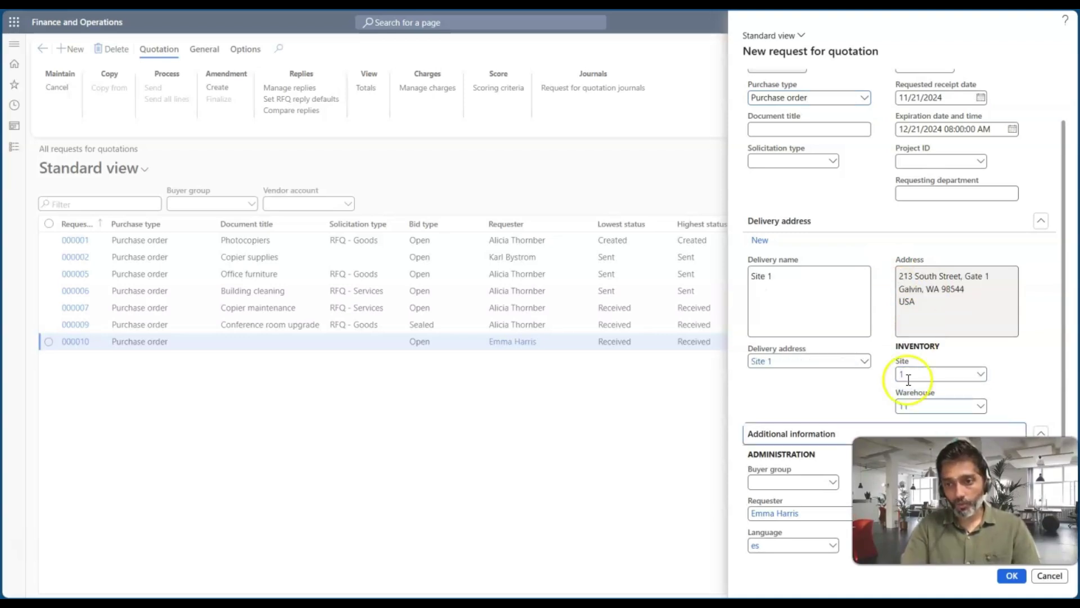
click(1011, 575)
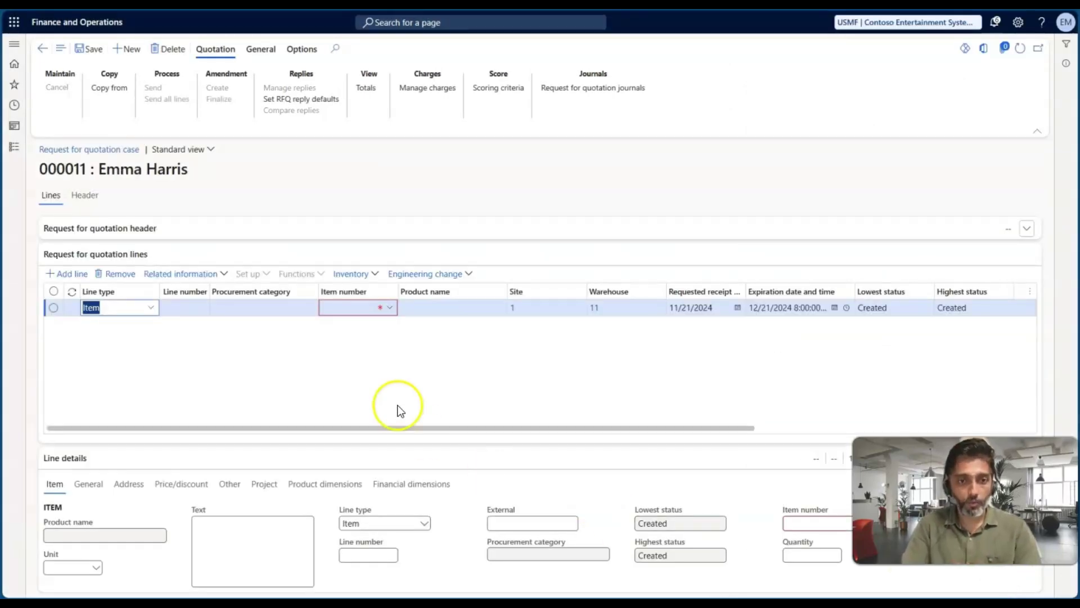
Choose item A0001, HDMI 6' Cables, for the first line of the request for quotation
click(390, 309)
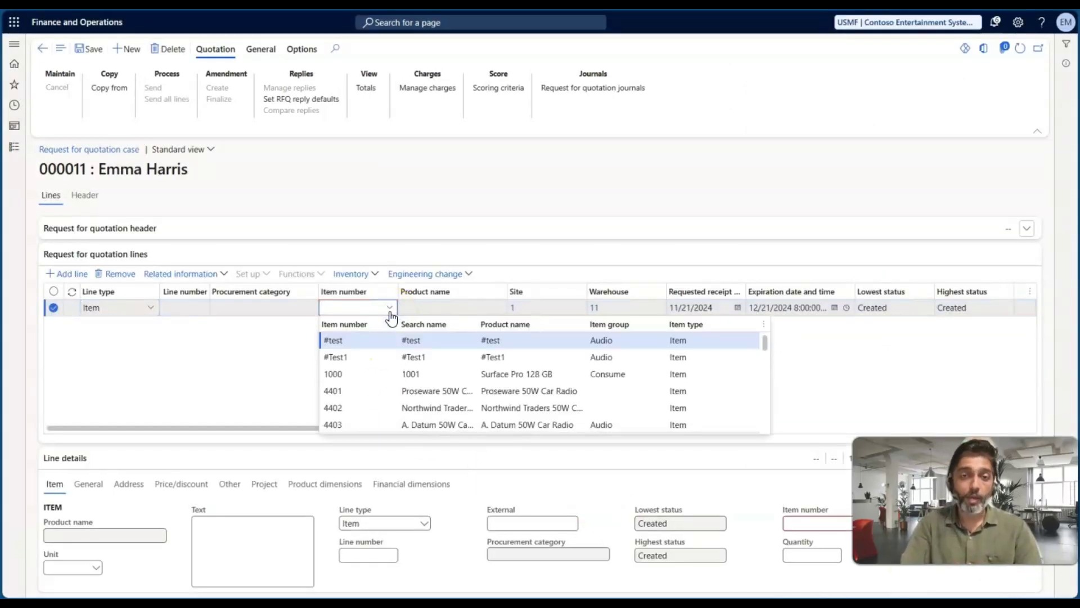
click(380, 378)
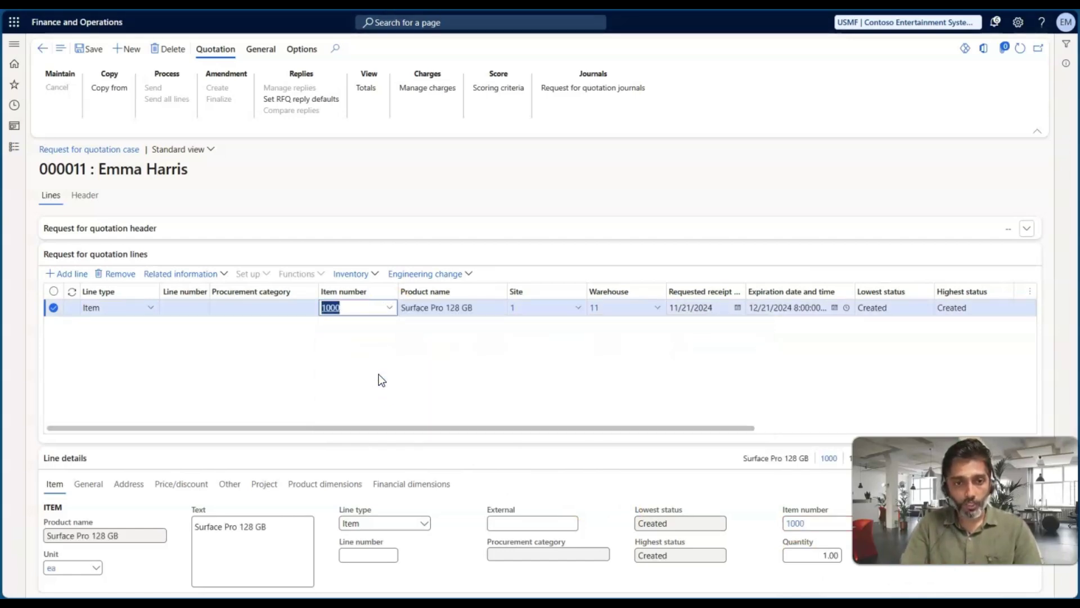
click(383, 309)
scroll(358, 404, down, 5)
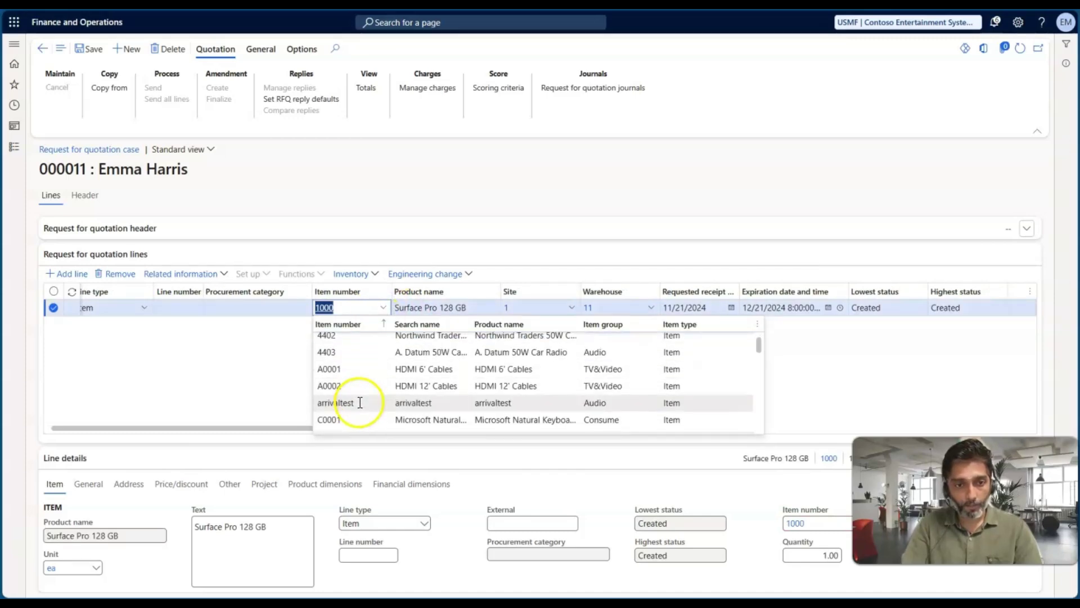
scroll(360, 401, up, 3)
click(358, 355)
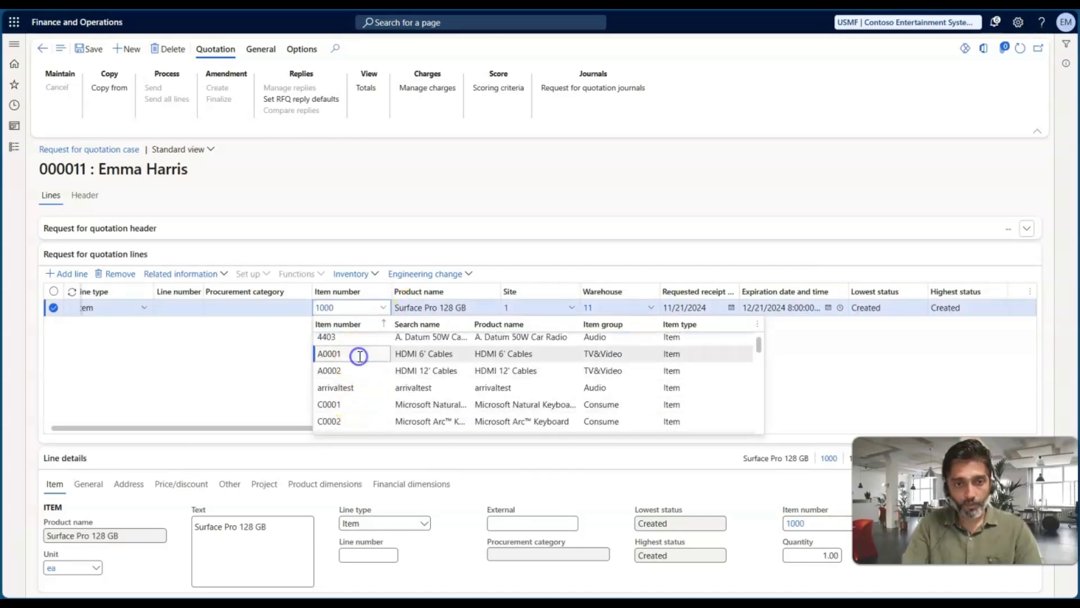
Set the HDMI 6' Cables line's quantity to 100 pieces
click(533, 370)
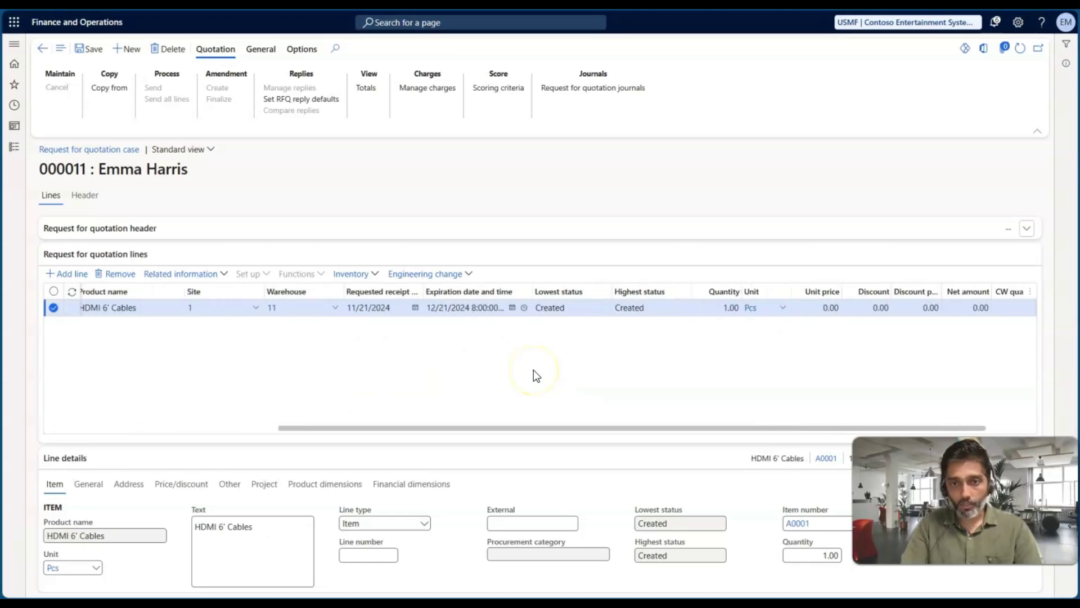
click(701, 340)
click(708, 307)
text(1)
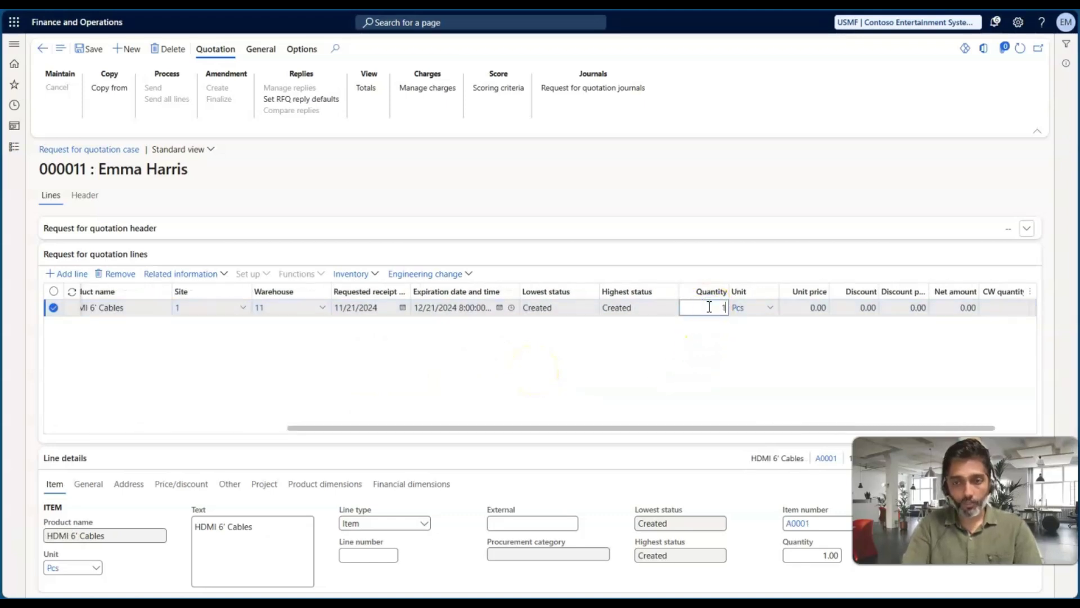
text(00)
key(Tab)
Add Acme Office Supplies as the vendor in the header of the request for quotation
click(85, 195)
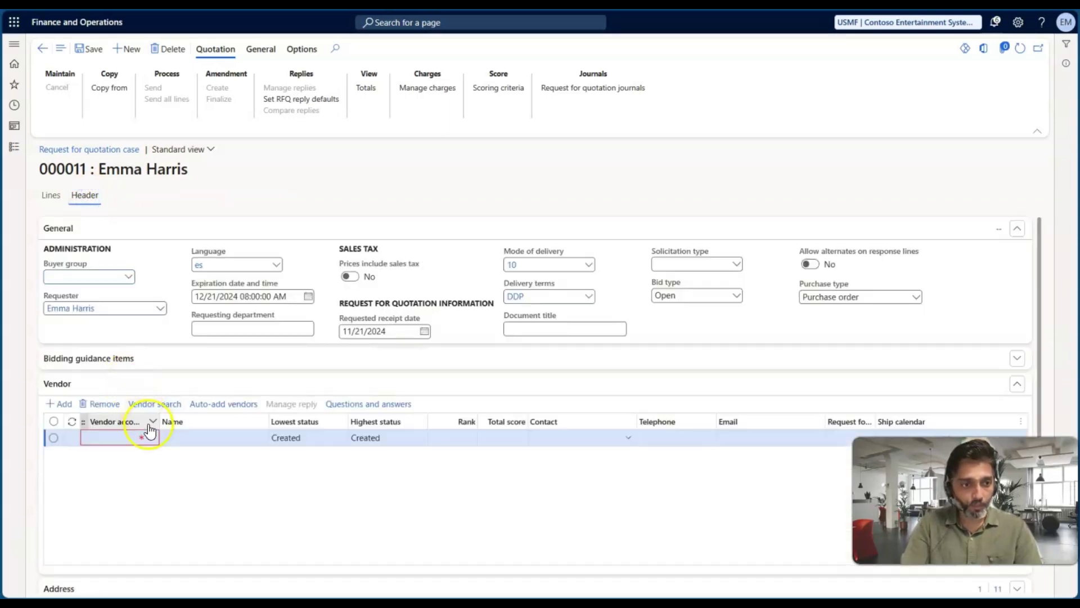
click(149, 438)
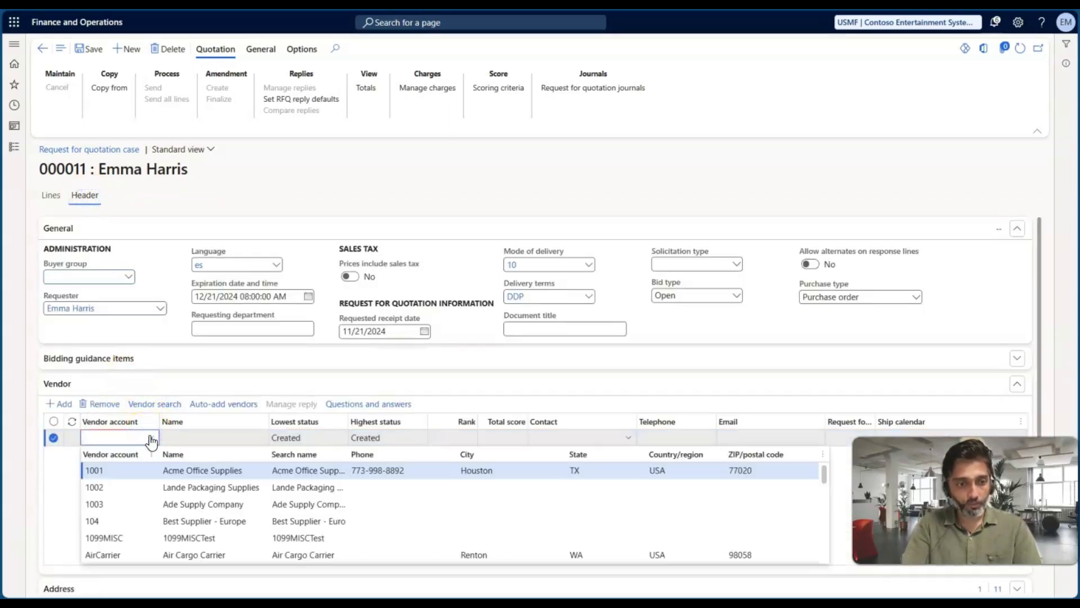
click(151, 438)
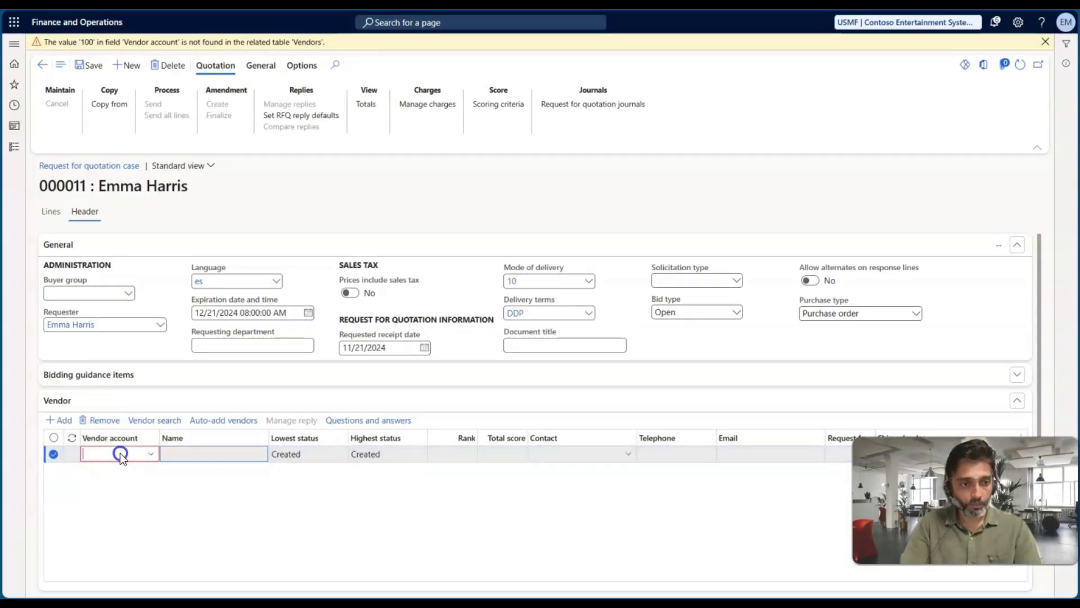
text(1000)
key(Tab)
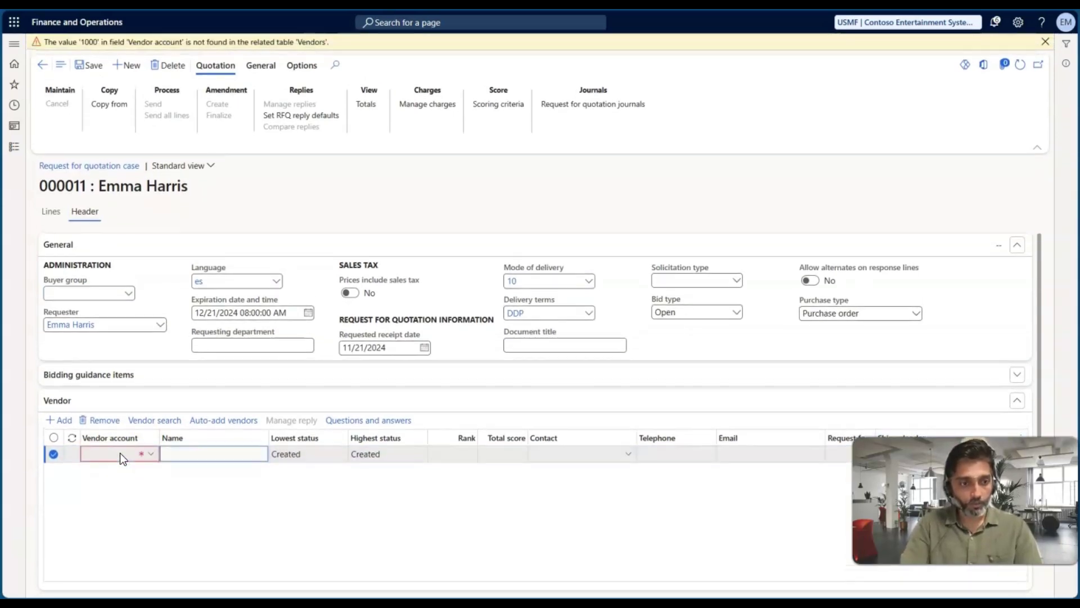
text(100)
key(Tab)
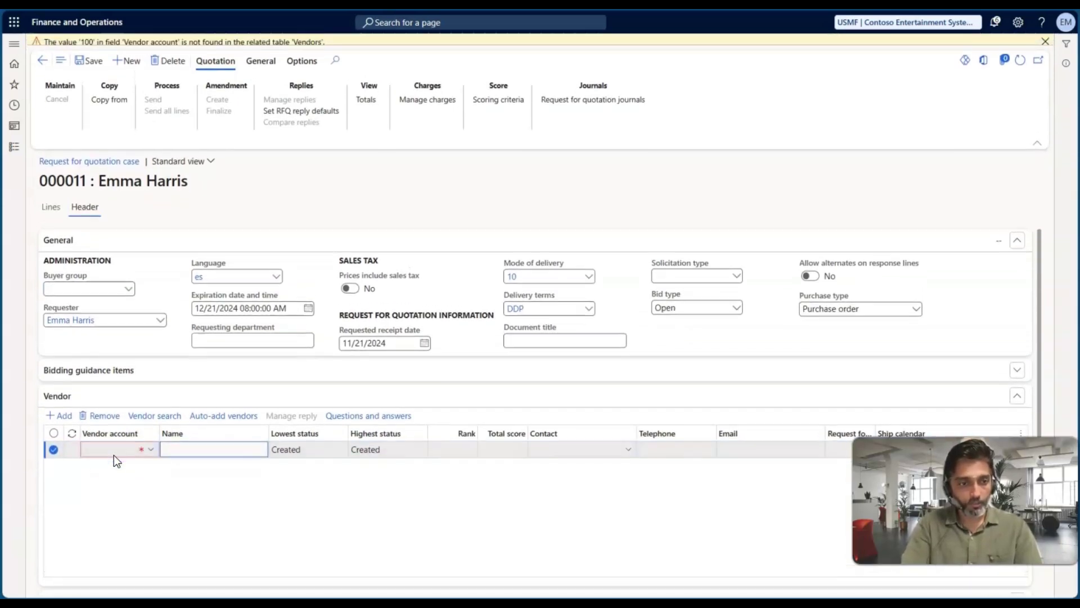
click(108, 454)
text(100)
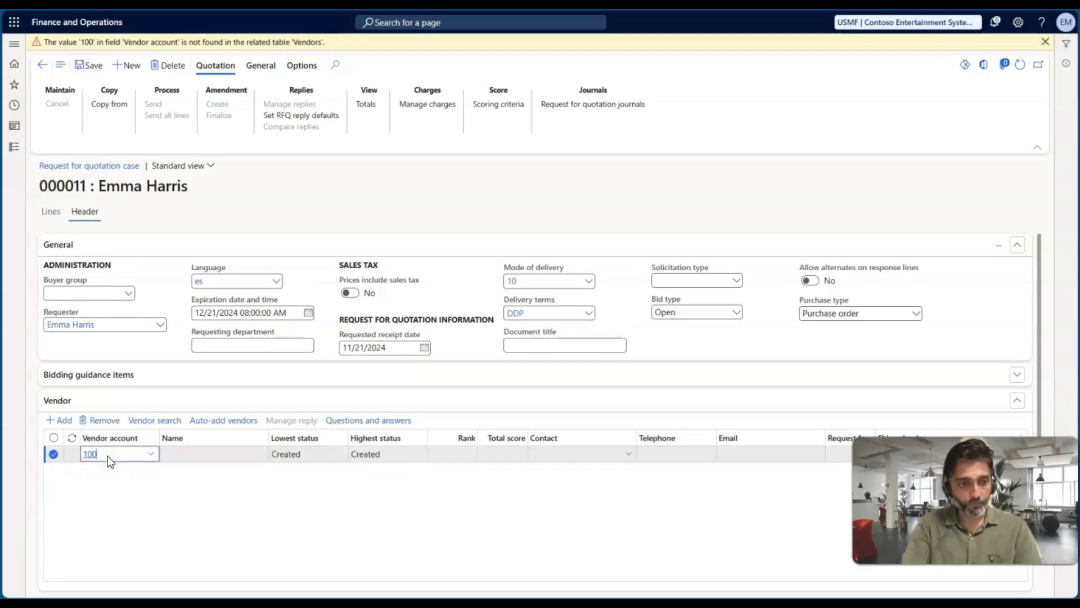
text(1)
key(Tab)
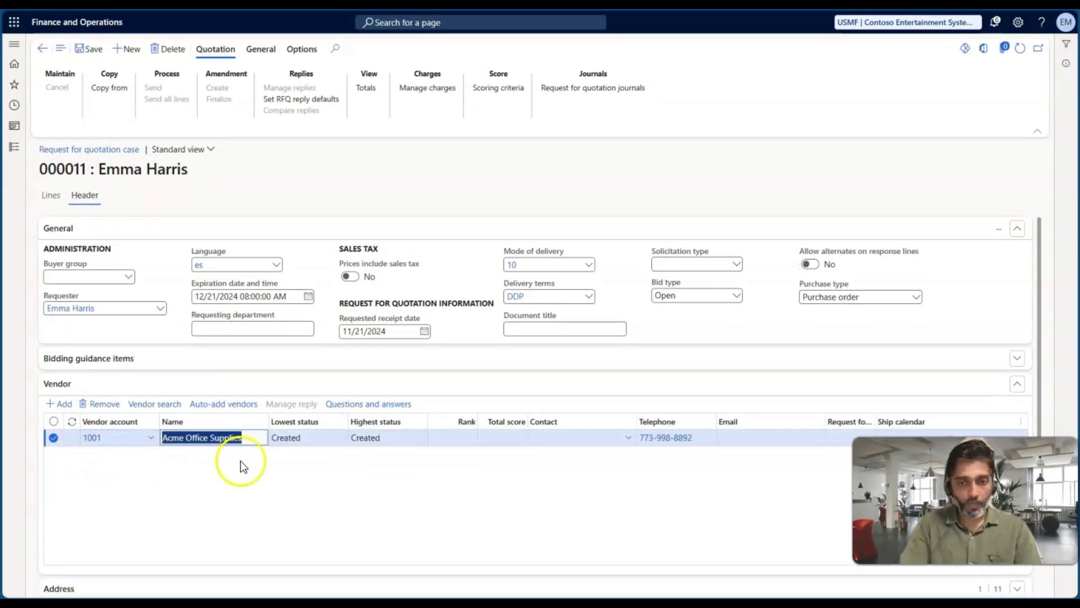
Save the request for quotation and send it to Acme Office Supplies
click(90, 50)
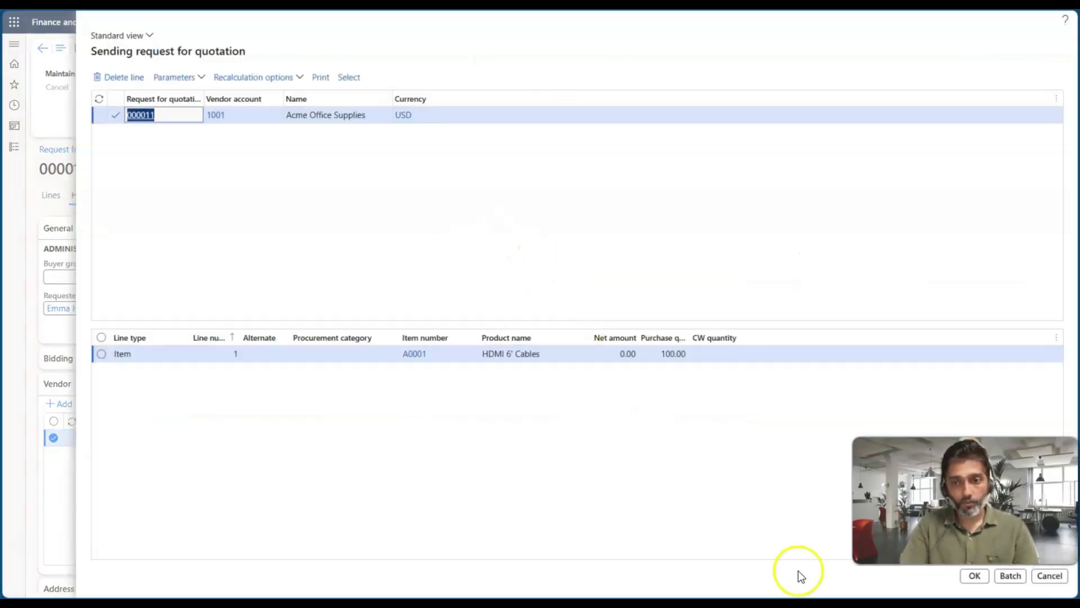
click(973, 576)
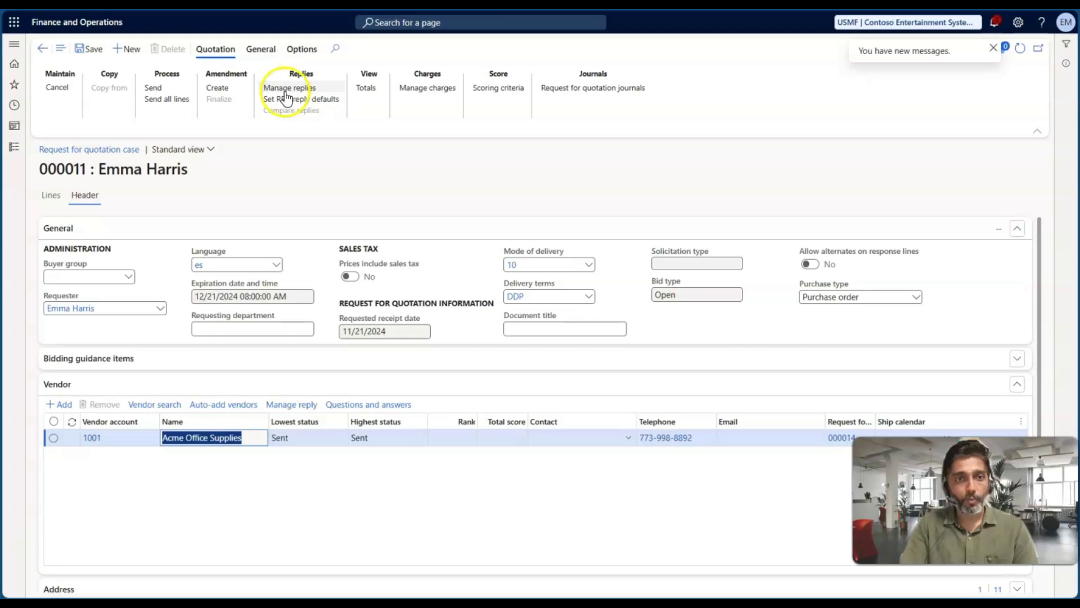
Review the vendor's reply progress and the available reply editing options for the sent request, and return to the quotation case
click(303, 89)
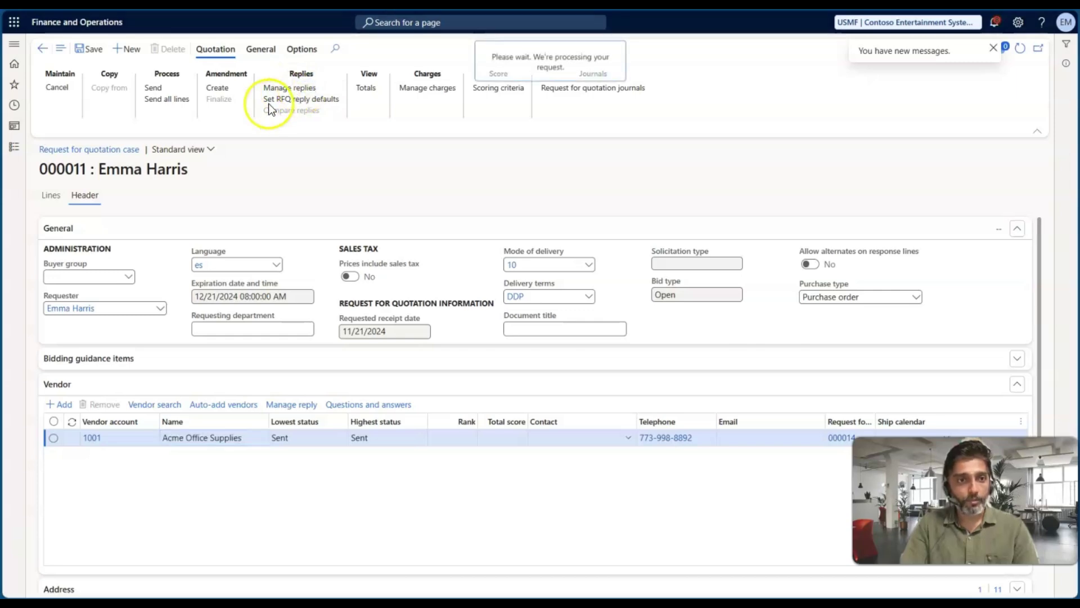
click(128, 50)
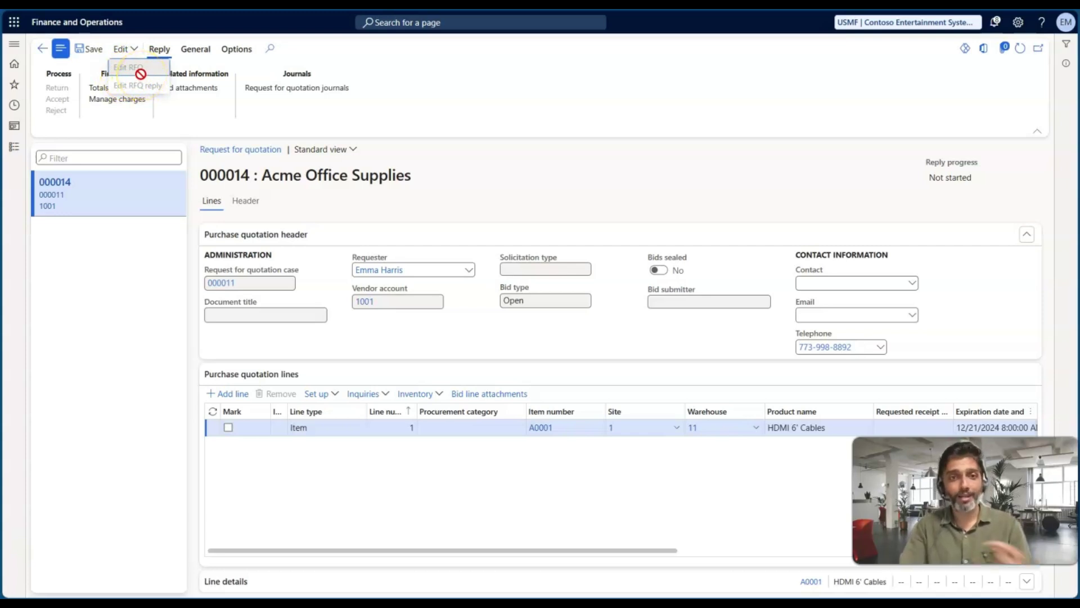
click(208, 118)
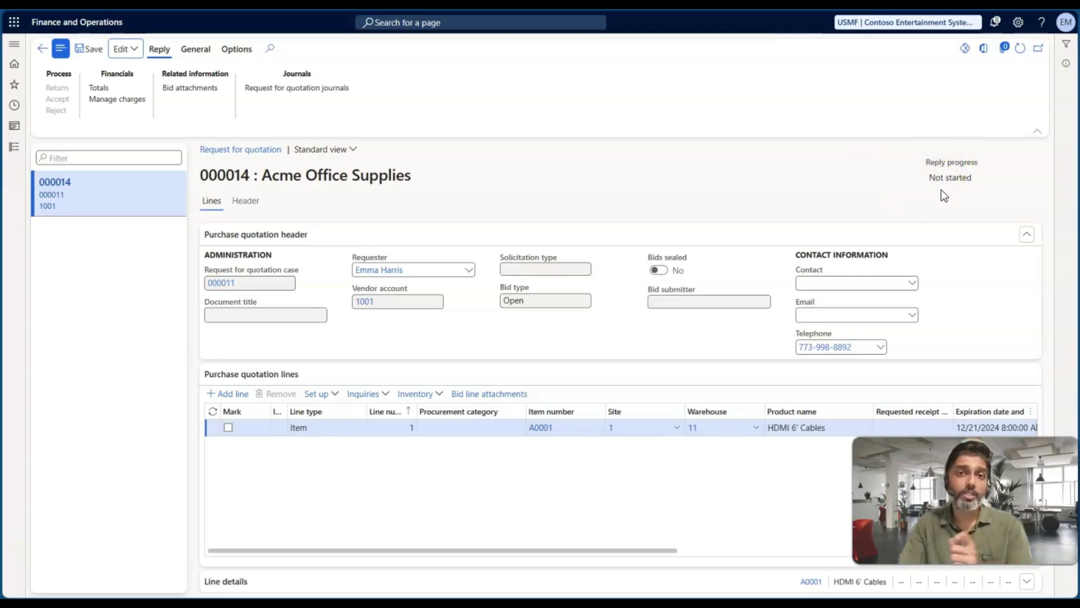
click(43, 50)
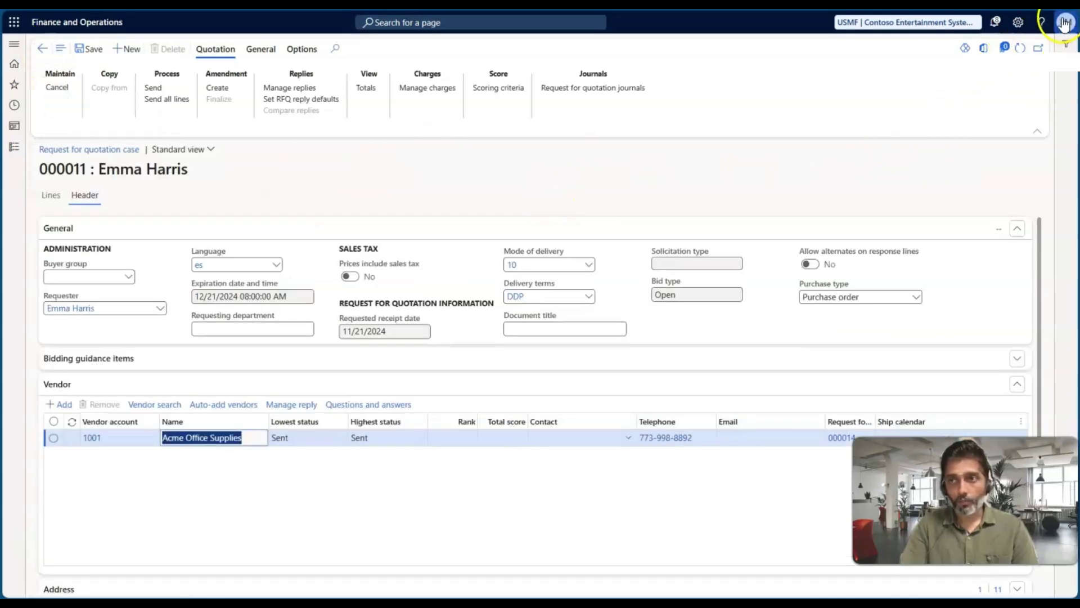
Switch to the vendor's user account and open the order awaiting review in the Purchase order confirmation workspace
click(1065, 22)
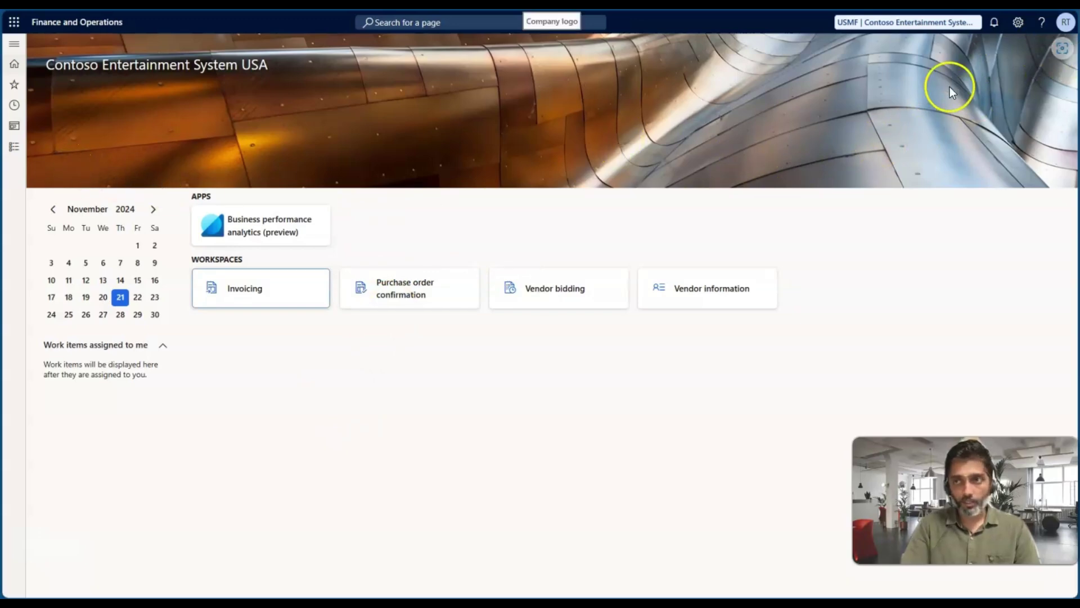
click(15, 150)
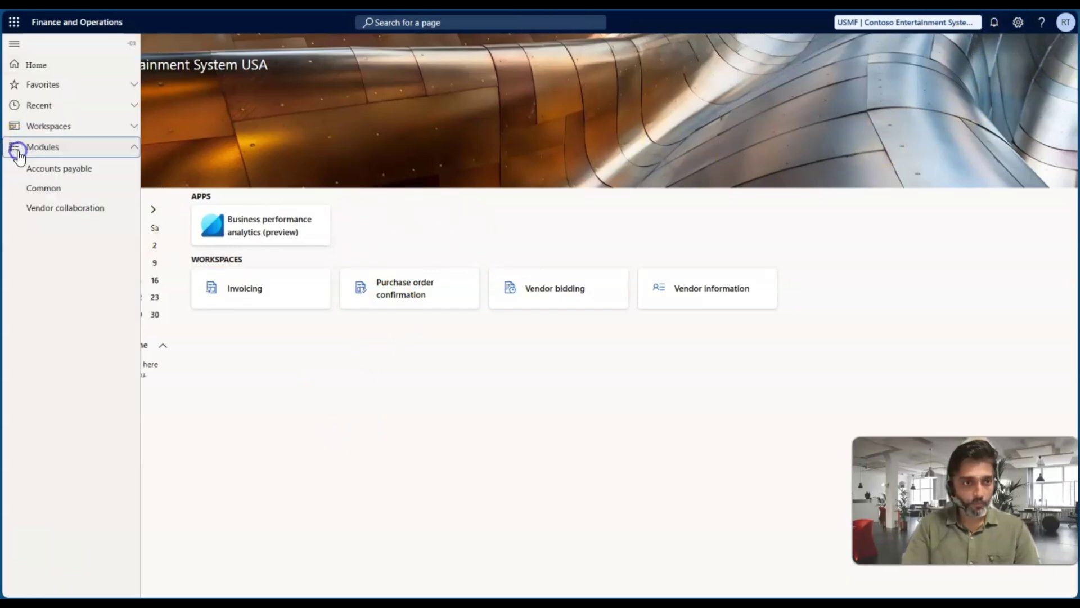
click(418, 294)
click(399, 288)
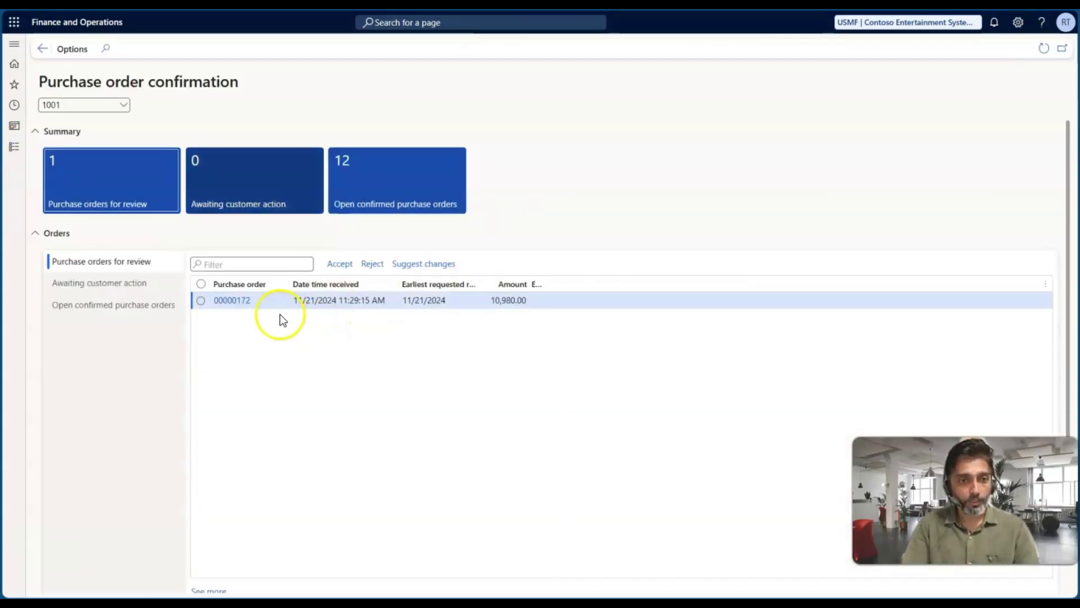
click(232, 301)
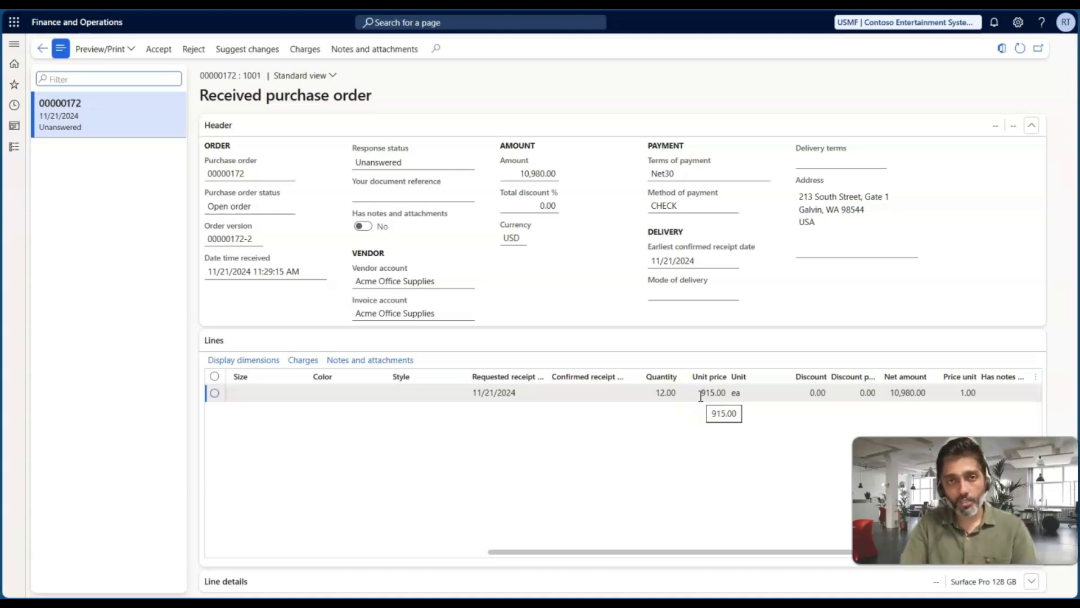
Accept the received purchase order for the Surface Pro 128 GB on behalf of the vendor
click(160, 49)
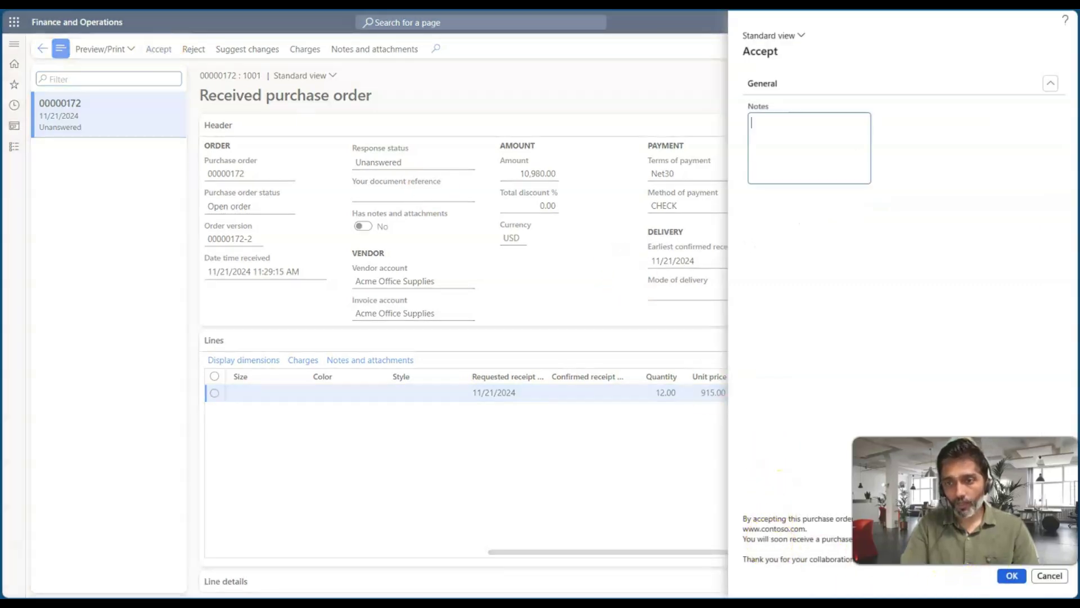
click(852, 158)
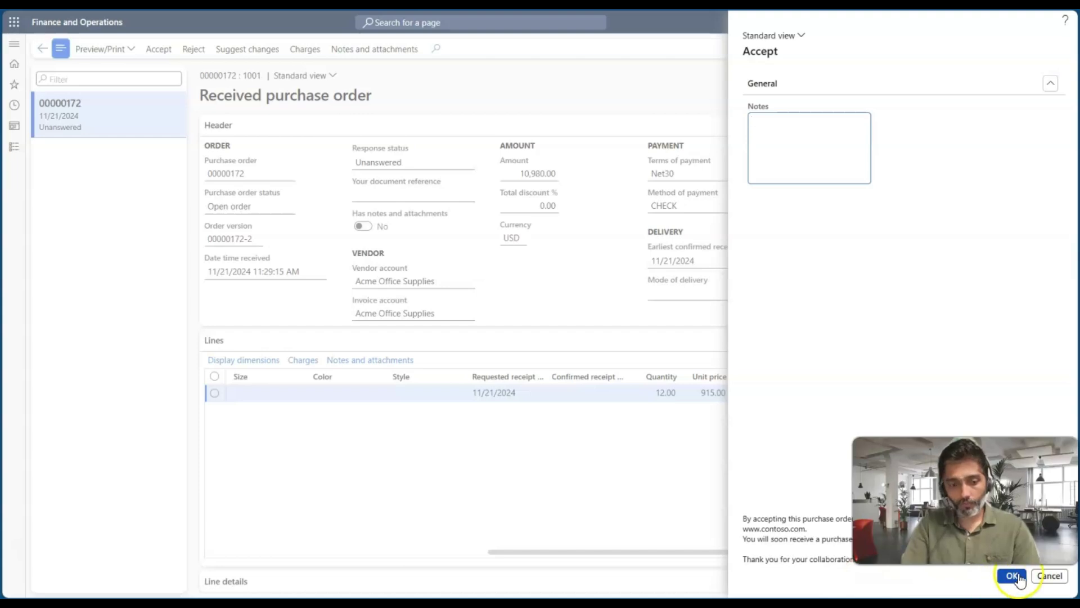
text(Th)
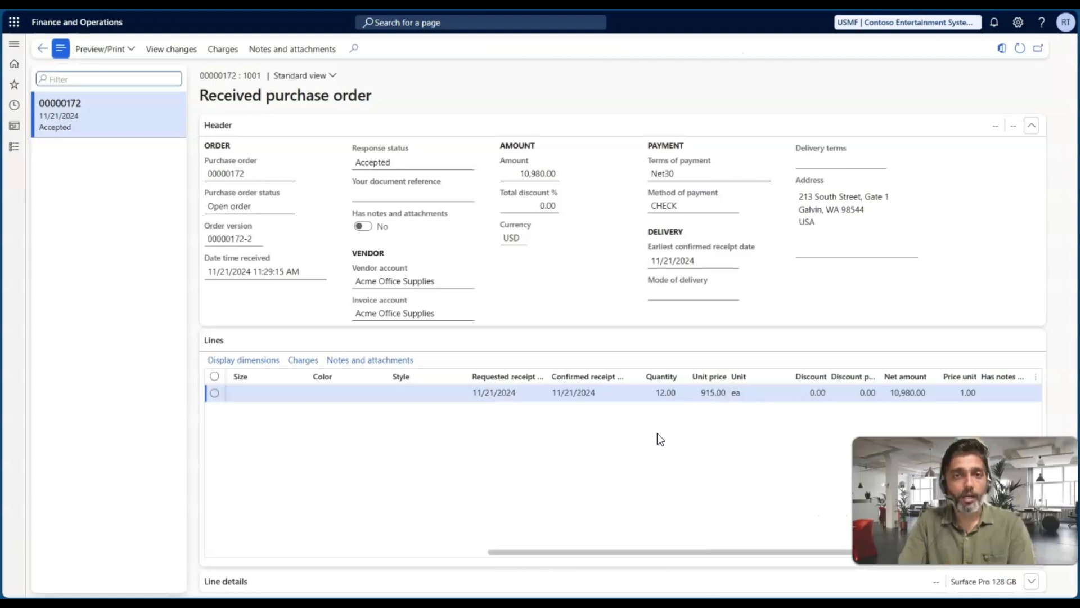
click(659, 397)
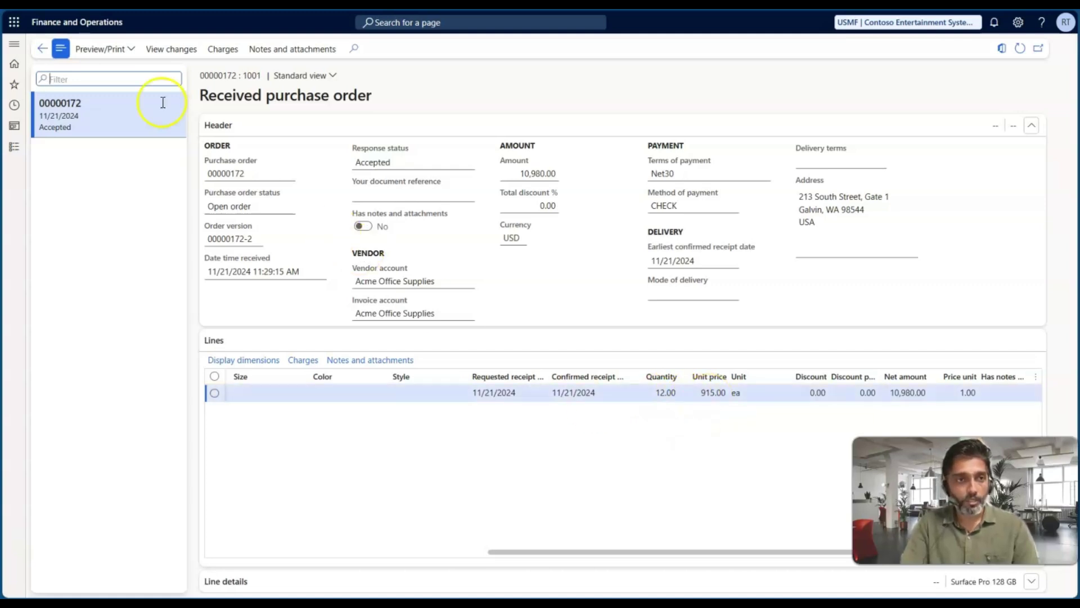
Open the new bid invitation from the Vendor bidding workspace, widening the request for quotation column
click(43, 52)
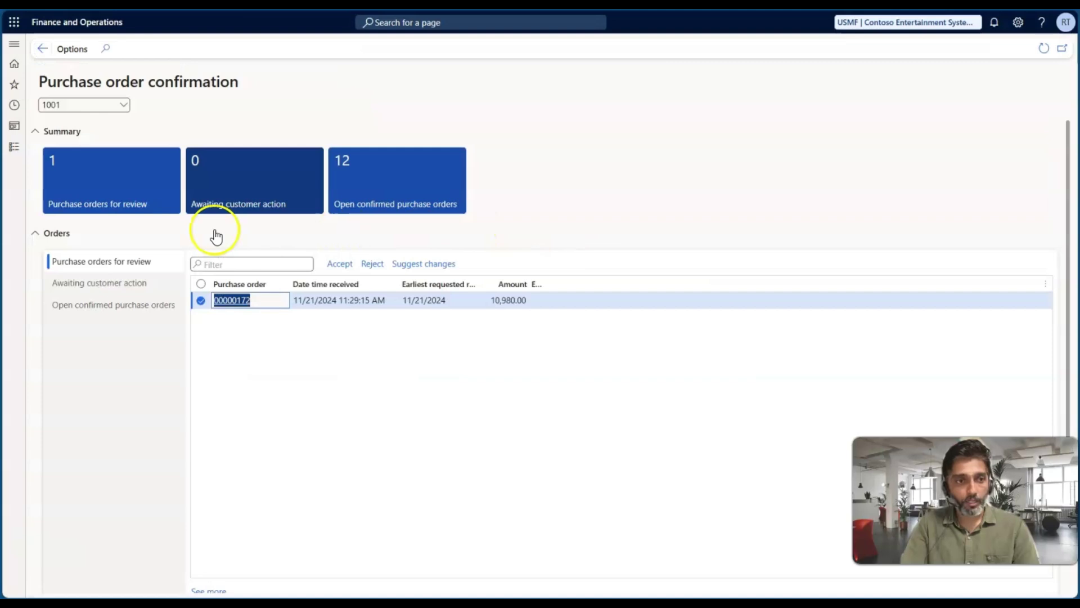
click(43, 50)
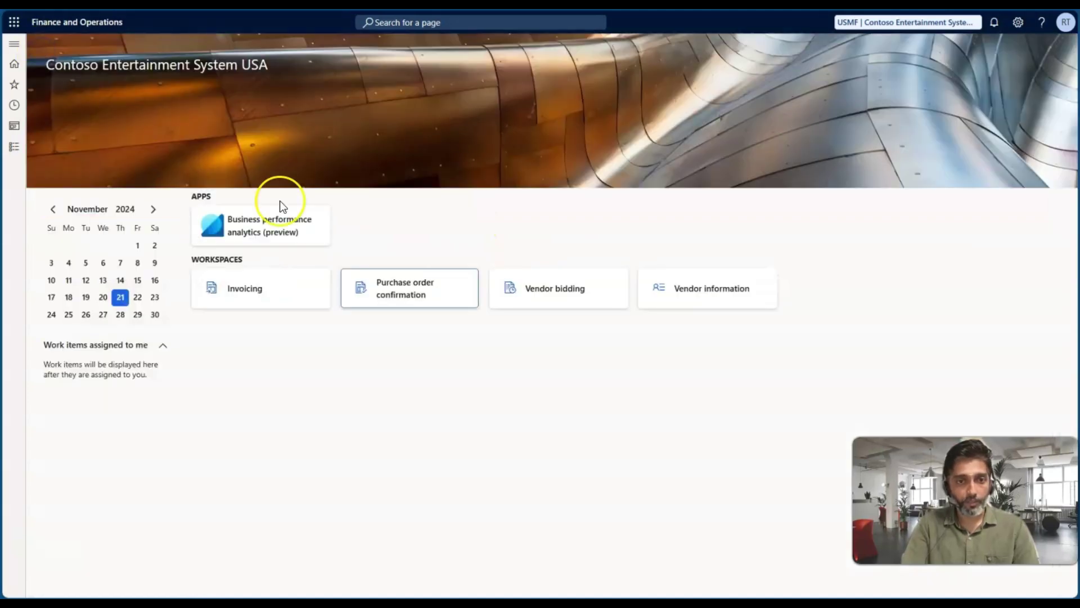
click(18, 147)
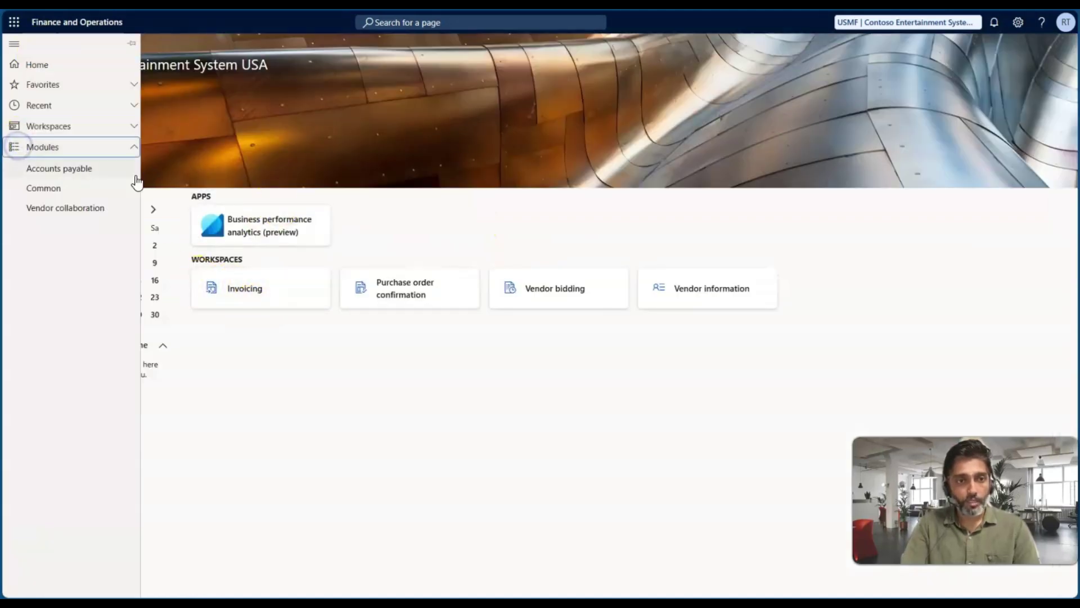
click(586, 302)
click(558, 285)
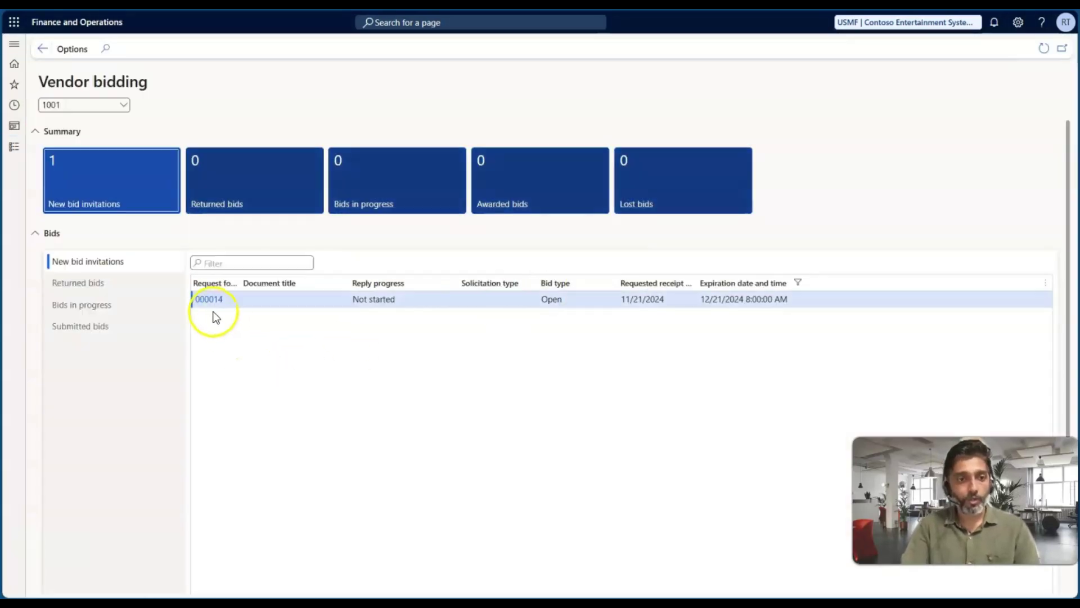
drag(239, 285, 304, 287)
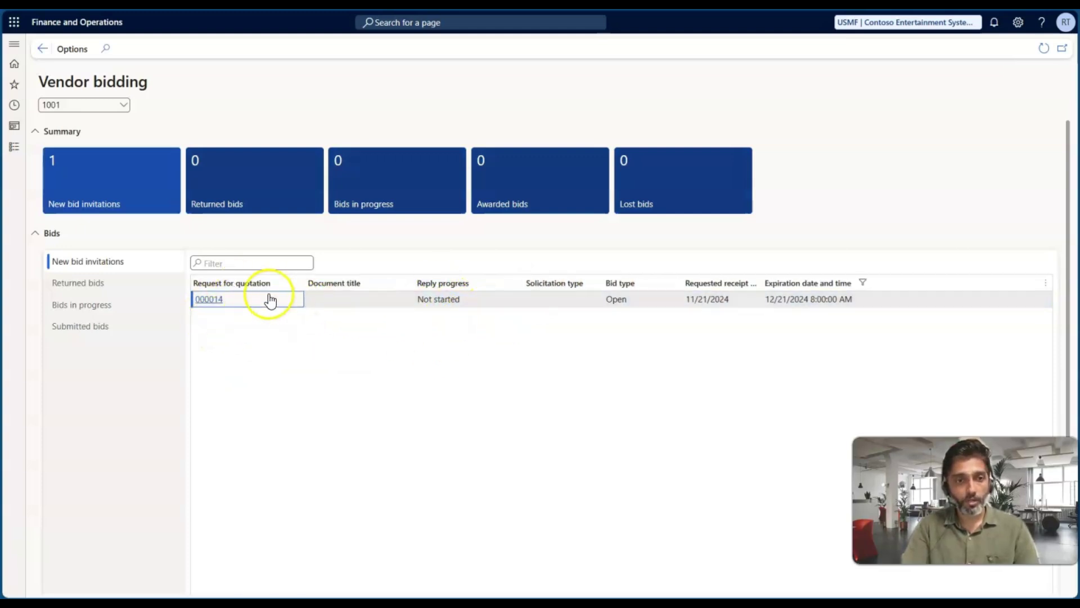
click(218, 305)
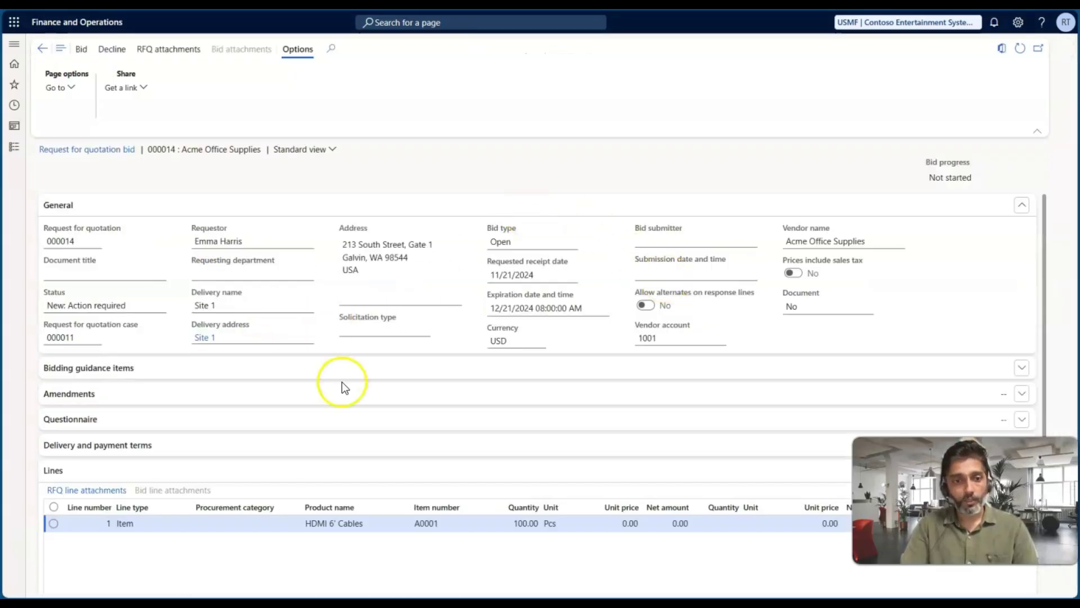
Start a bid on the request for quotation and set the HDMI 6' Cables line's unit price to 12.22
click(81, 49)
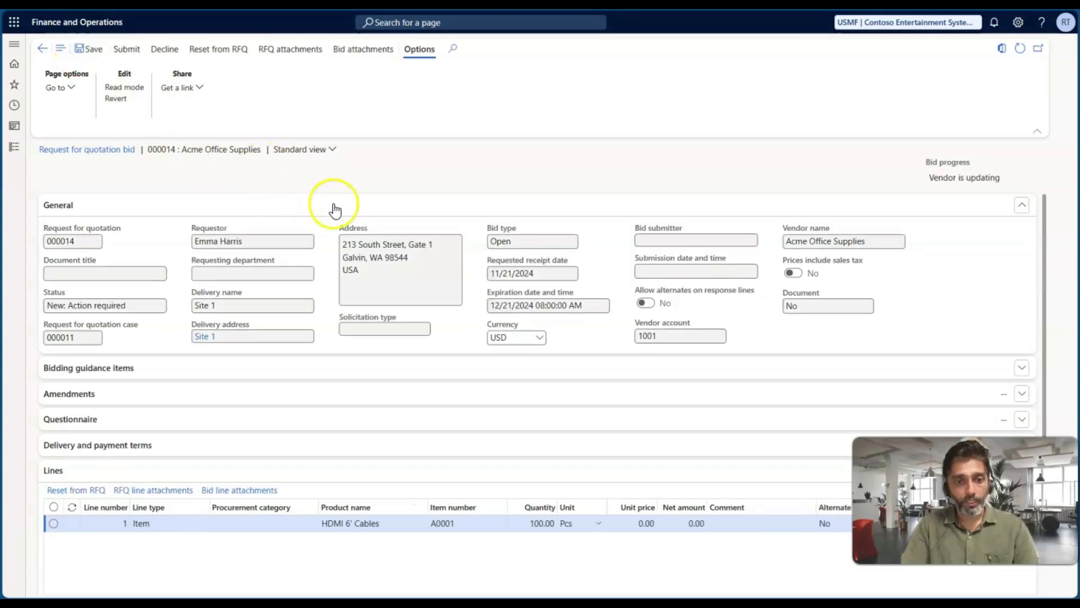
scroll(315, 351, down, 1)
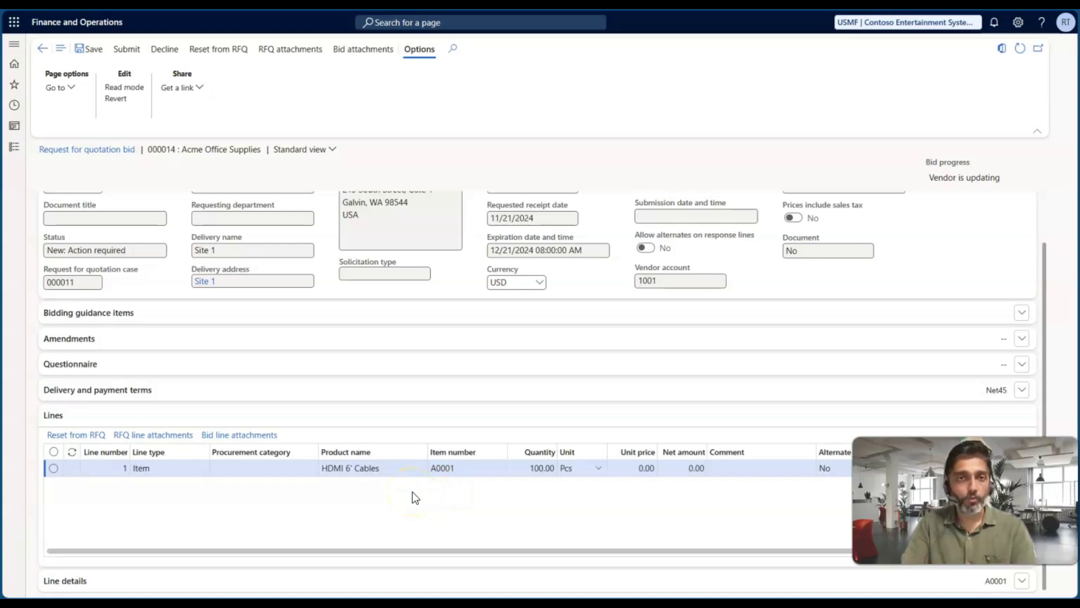
click(638, 468)
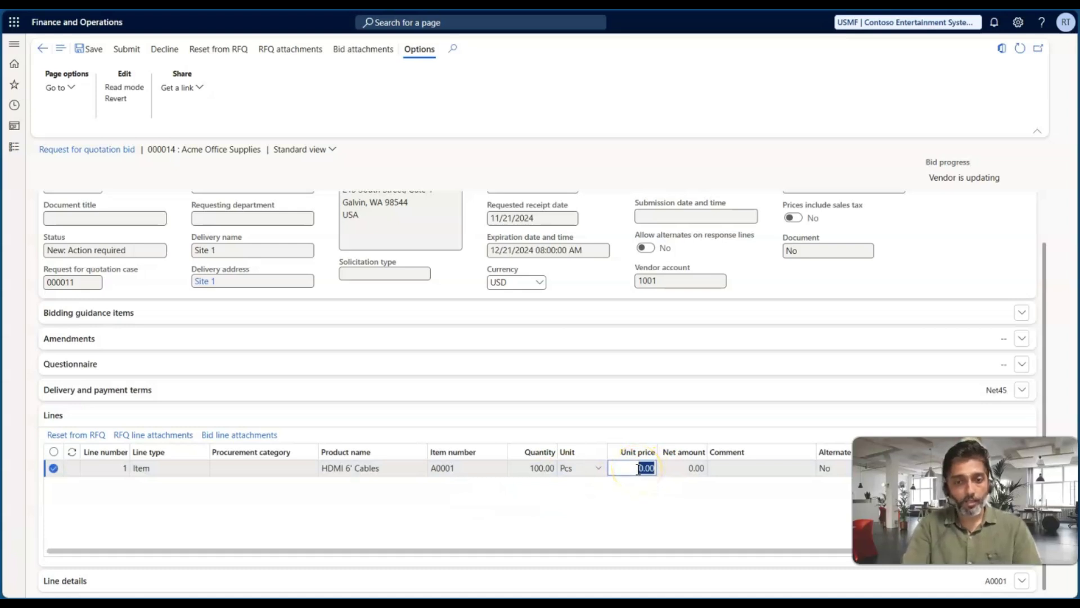
text(12.2)
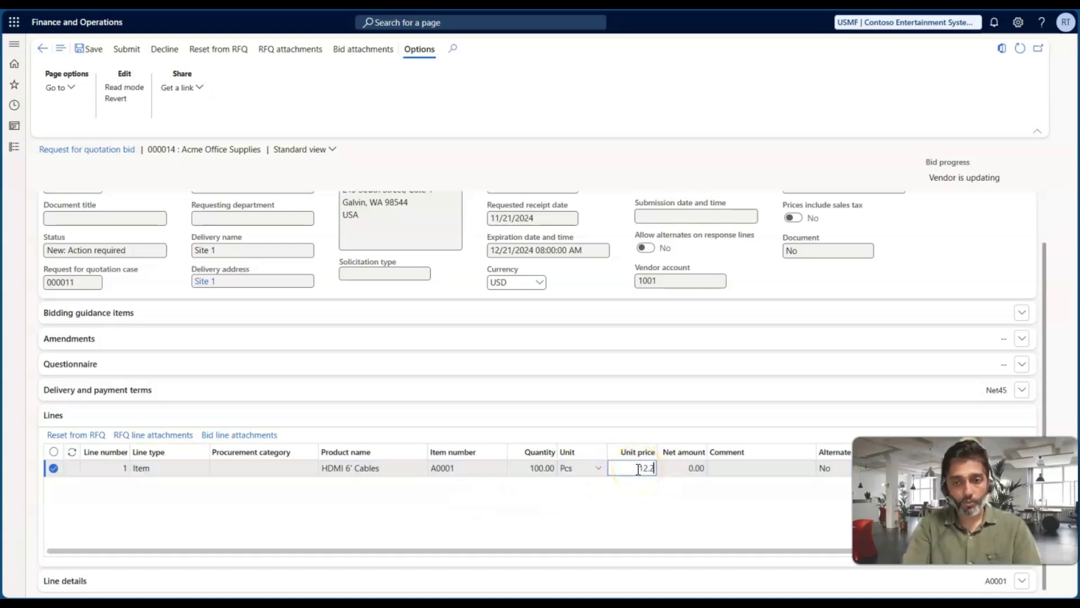
text(2)
key(Tab)
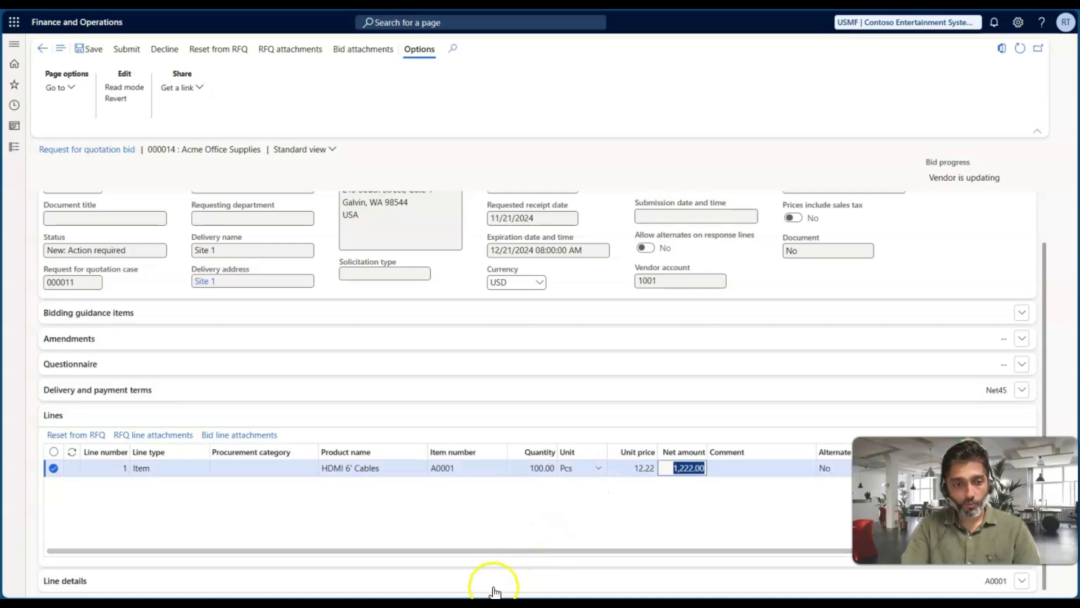
Set the reply discount percentage to 2 in the details of the HDMI 6' Cables bid line
click(494, 590)
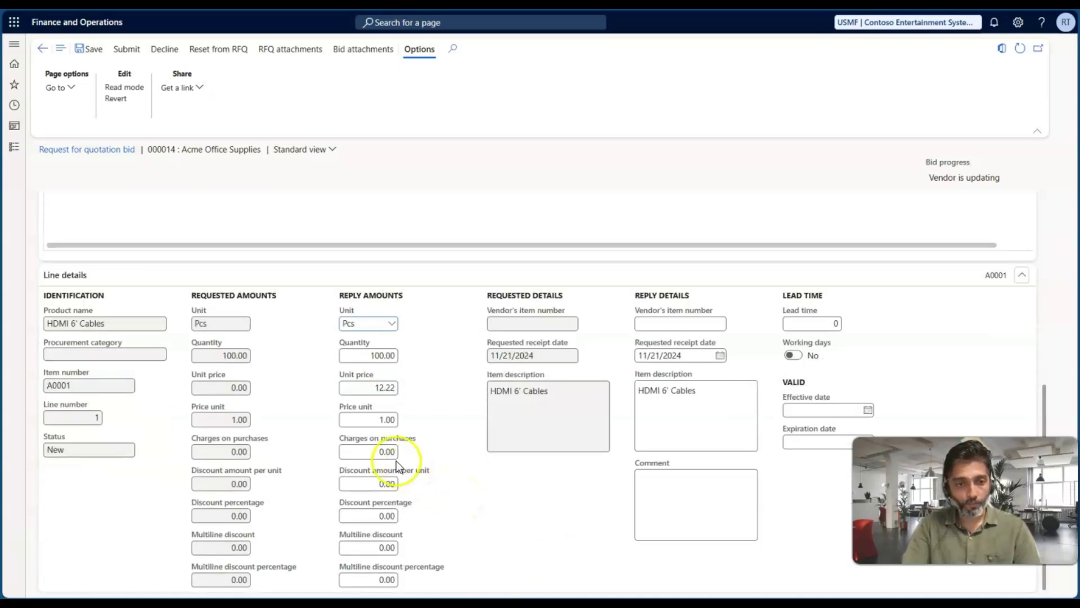
click(381, 515)
key(Tab)
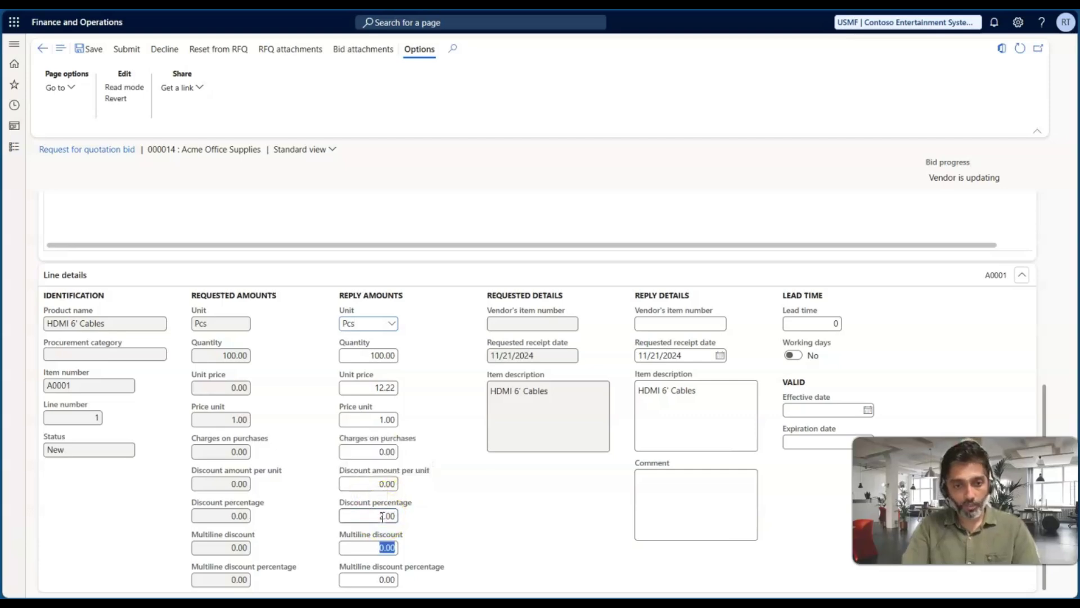
scroll(474, 501, up, 4)
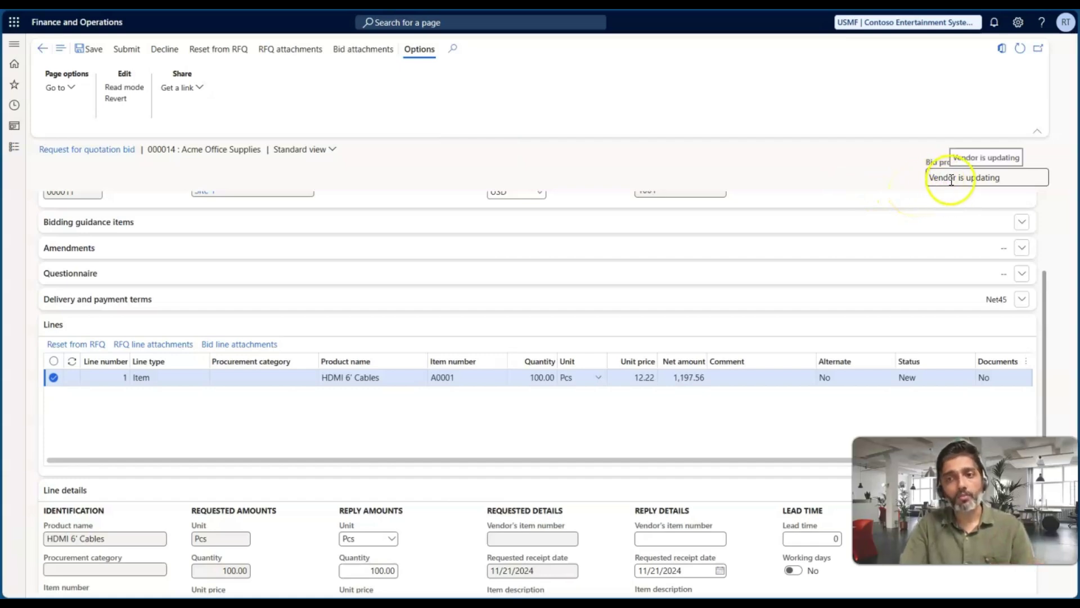
Submit the vendor's bid for the HDMI 6' Cables and sign out of the vendor user account
click(123, 49)
click(664, 293)
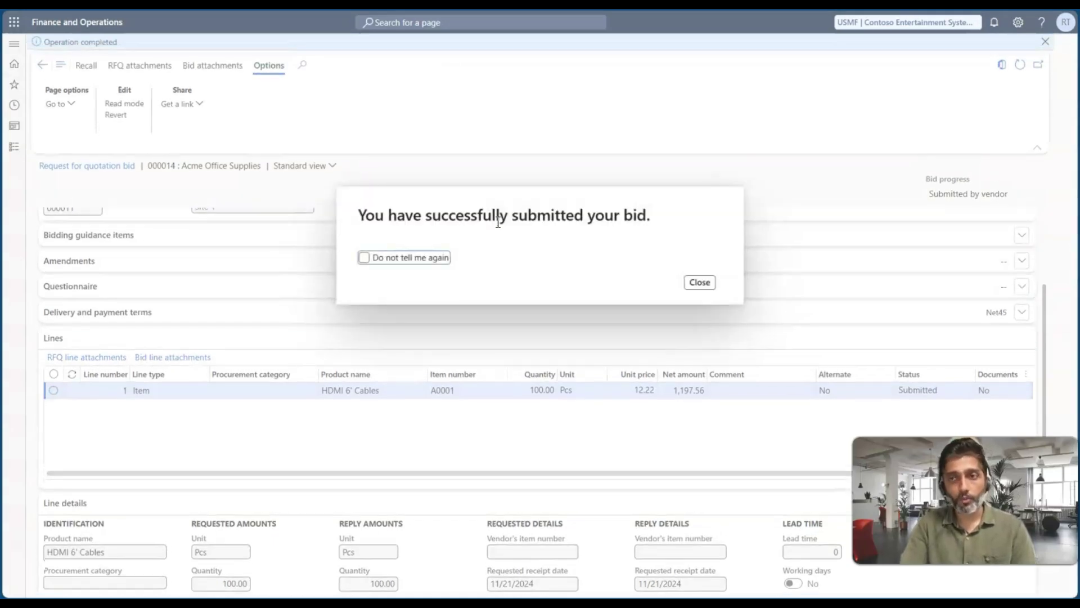
click(697, 286)
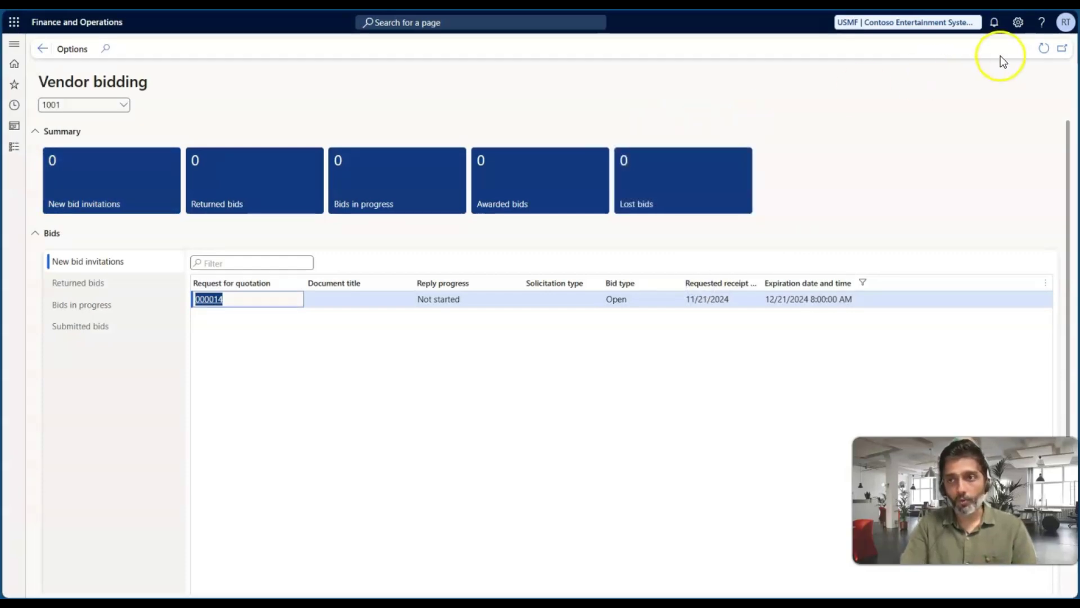
click(1065, 24)
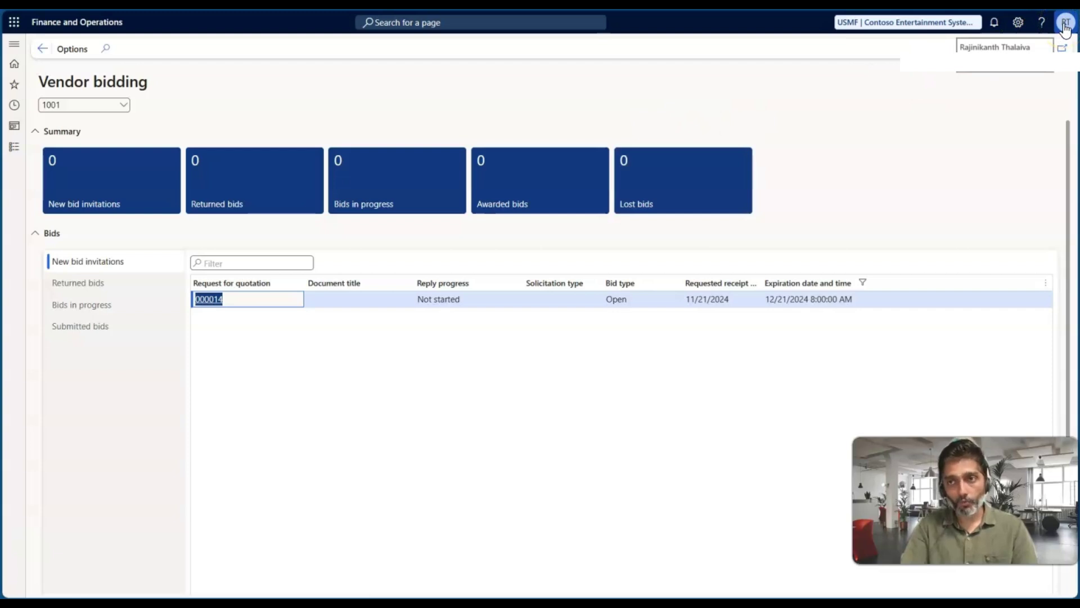
click(994, 73)
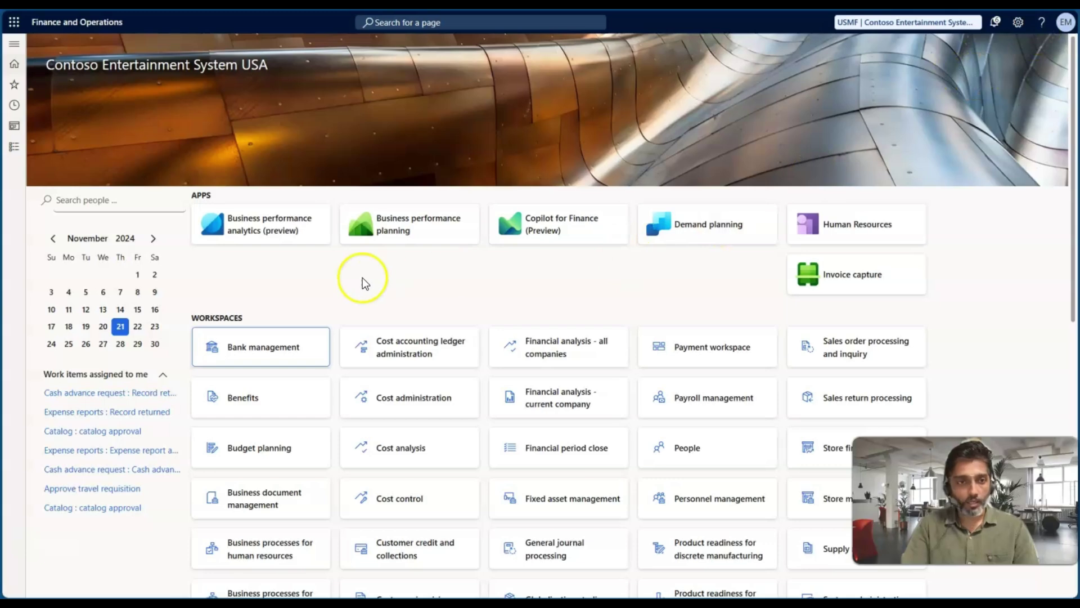
Open the list of all requests for quotations in the Procurement and sourcing module as the buyer
click(13, 150)
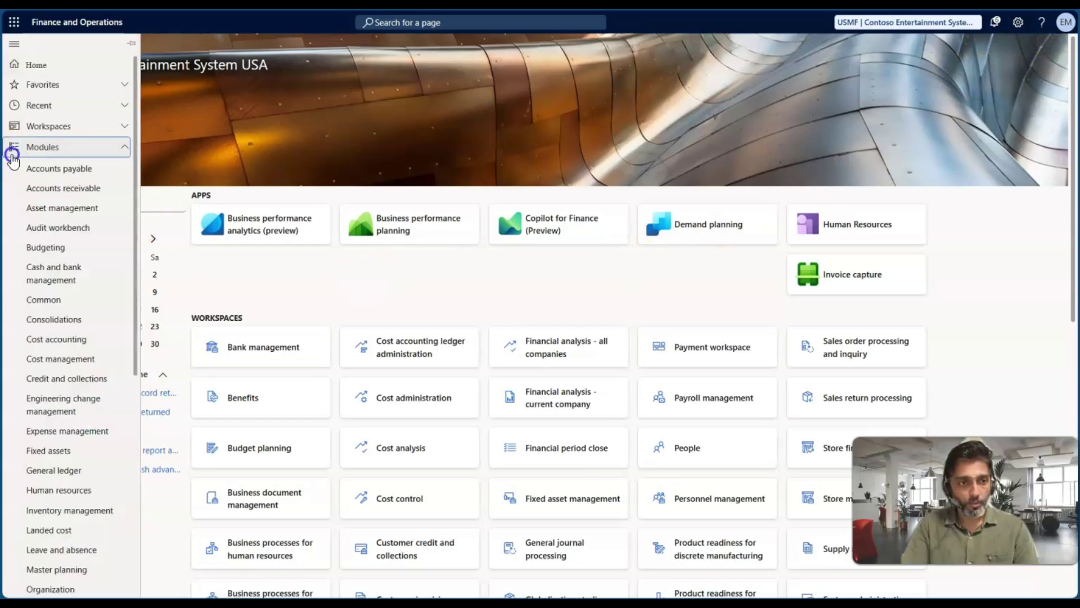
scroll(49, 352, down, 6)
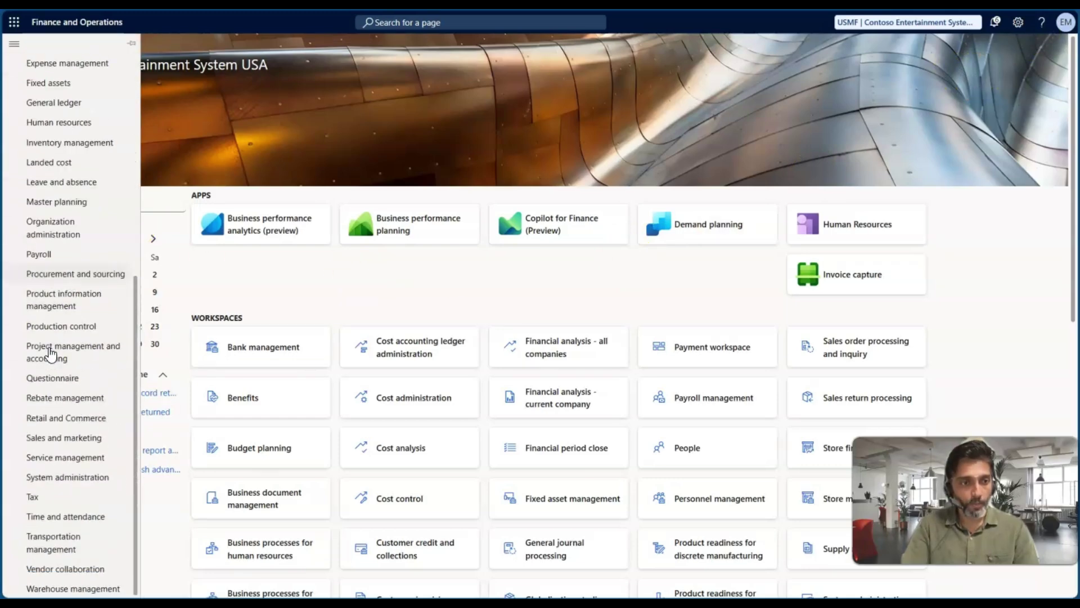
click(47, 274)
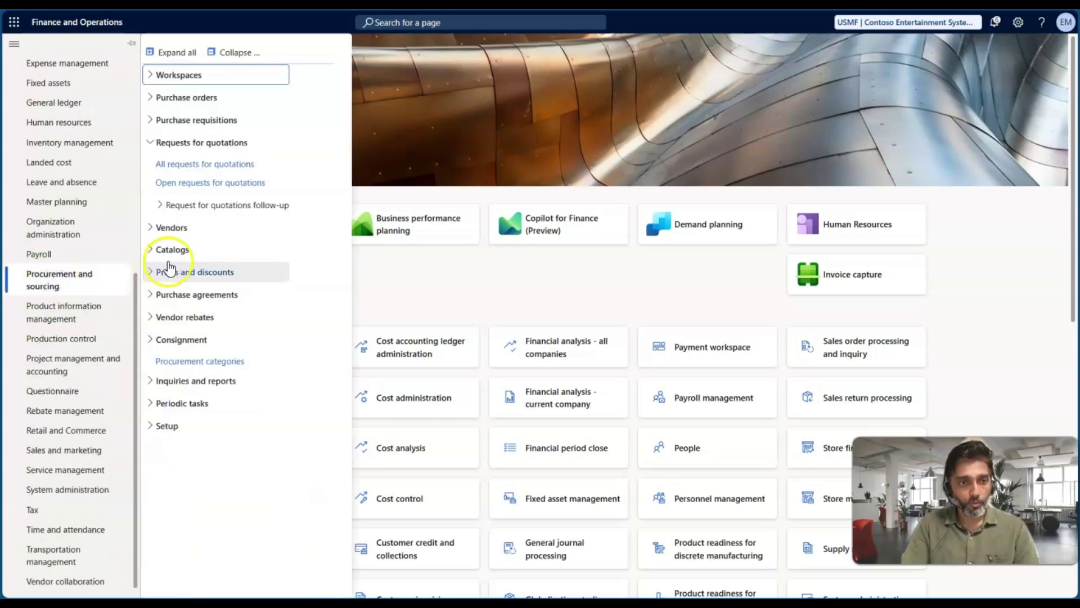
click(193, 167)
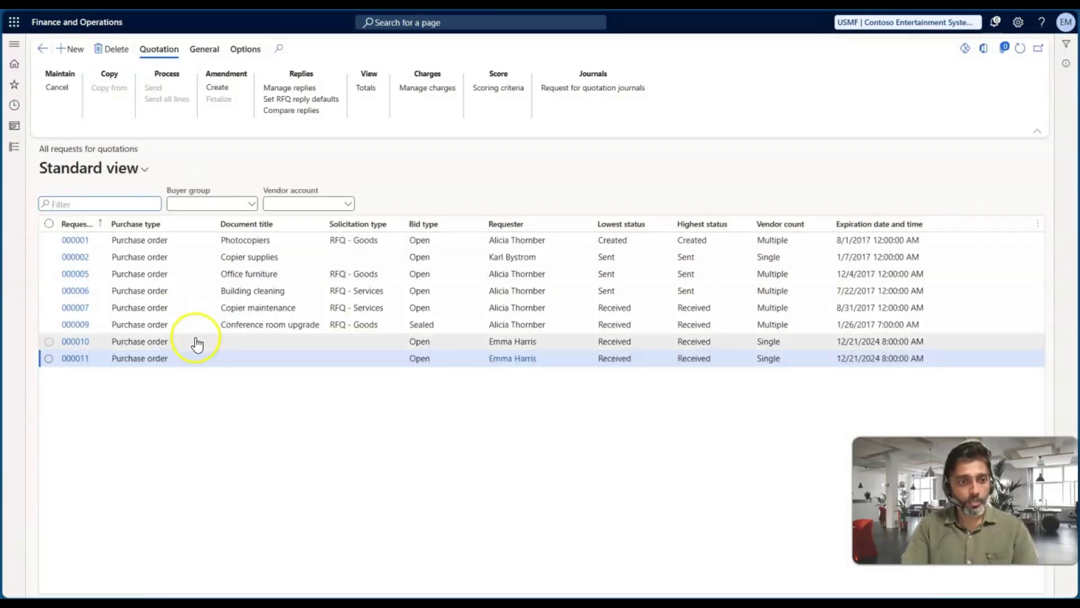
Open the last request for quotation in the list, for the HDMI 6' Cables, and manage its vendor replies
click(199, 360)
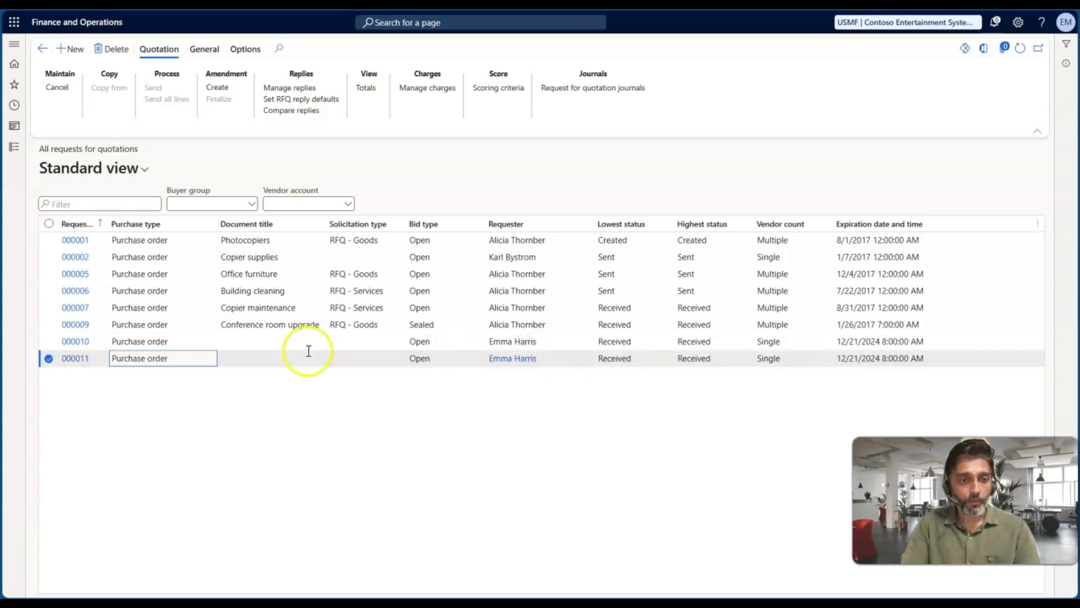
click(79, 359)
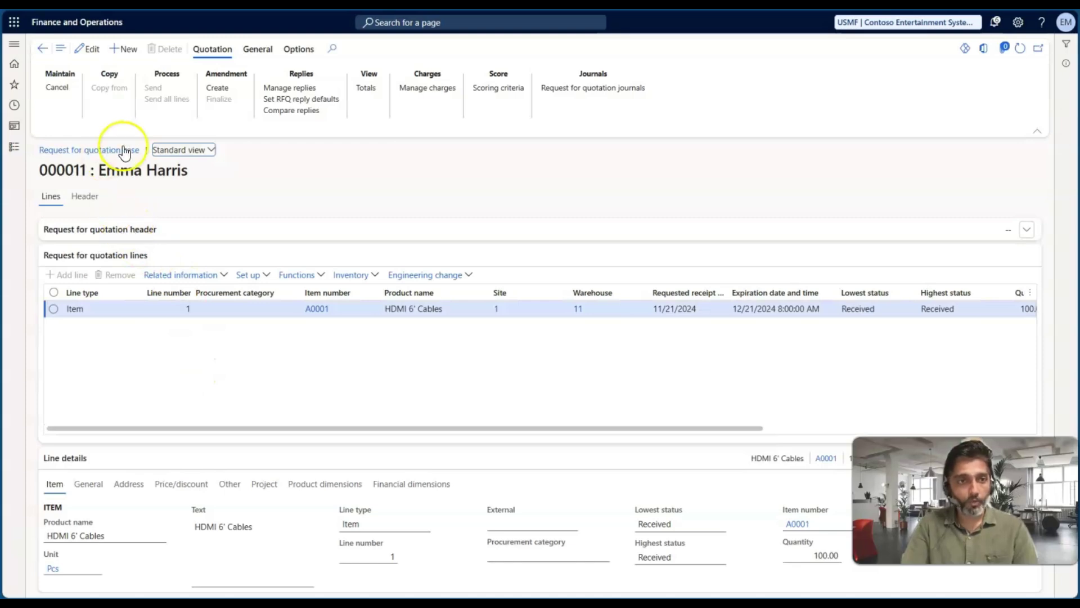
click(294, 89)
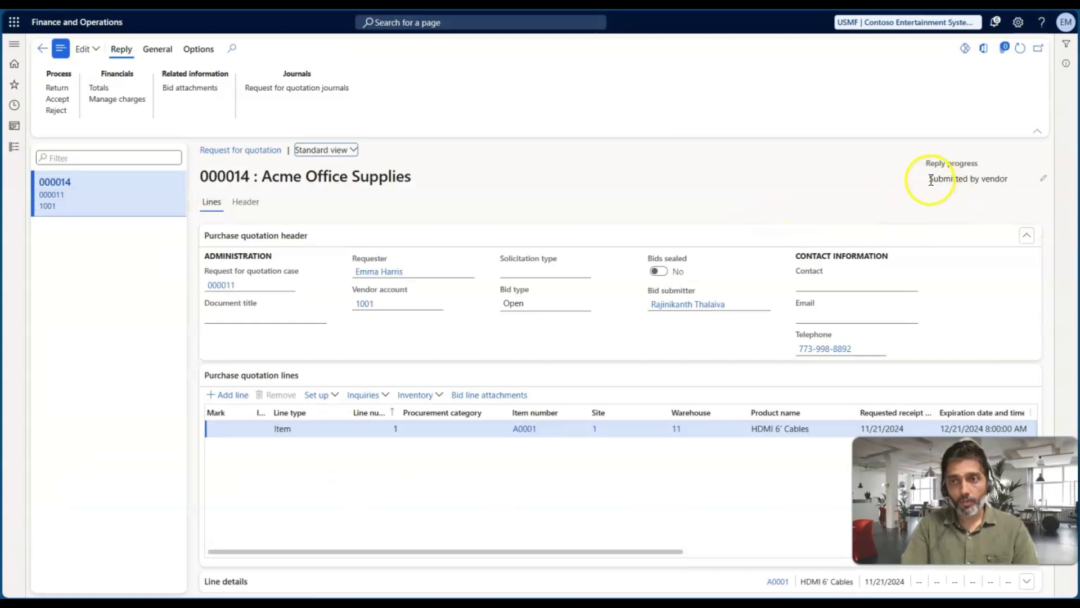
Examine the reply progress and the HDMI 6' Cables line's status, quantity, unit price, discount percent and net amount
drag(931, 179, 1006, 176)
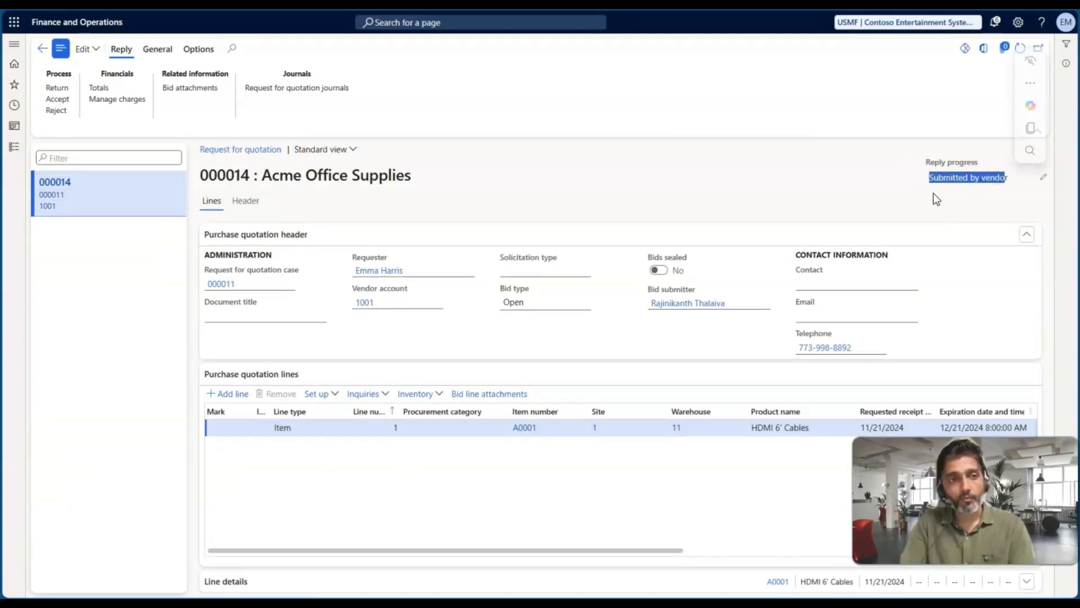
click(93, 52)
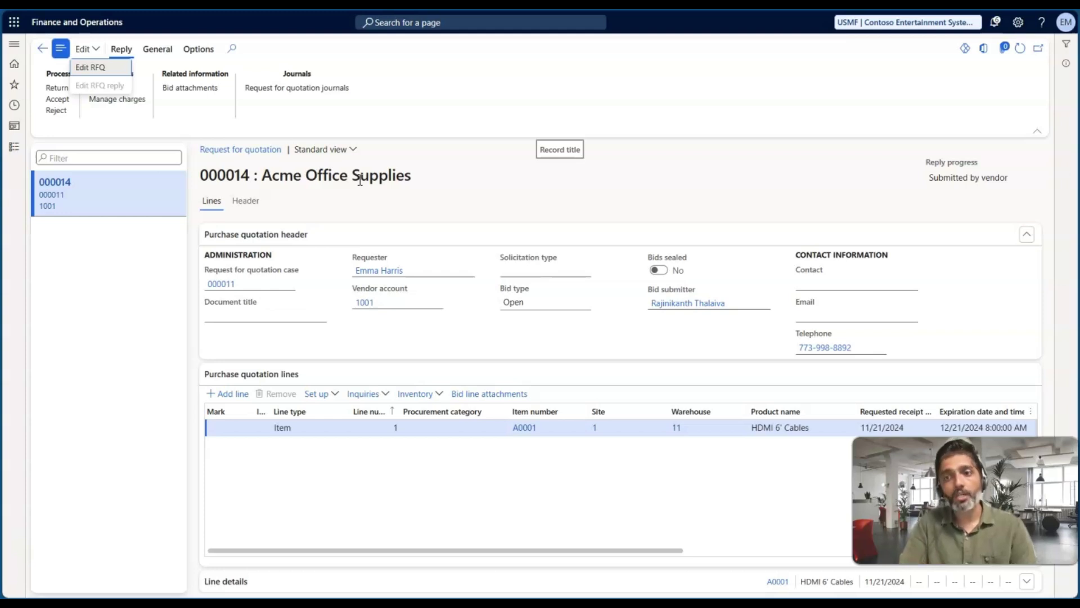
click(931, 181)
click(903, 184)
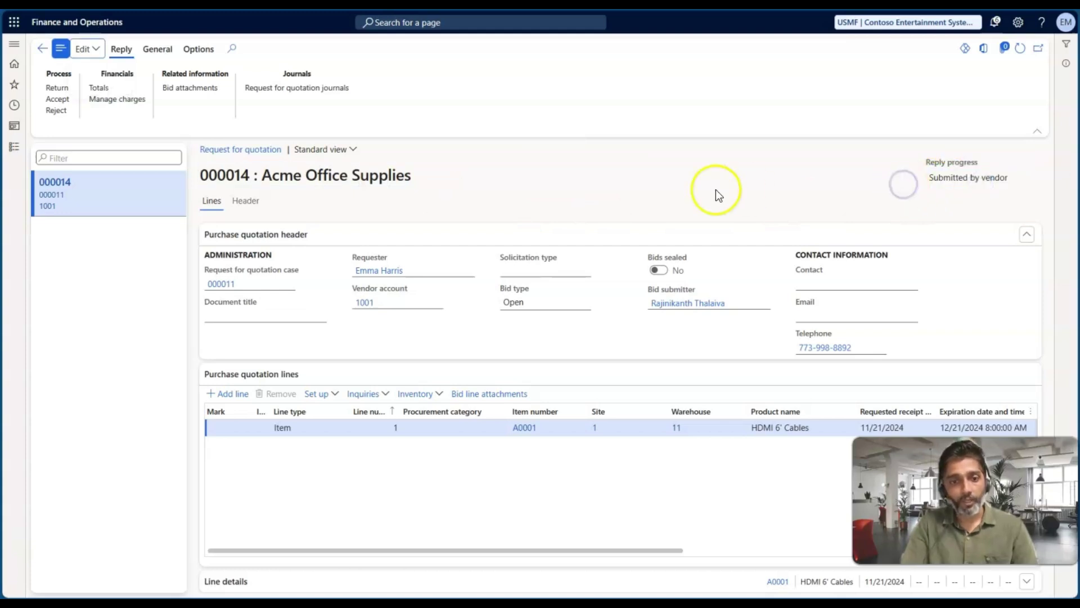
scroll(407, 451, right, 3)
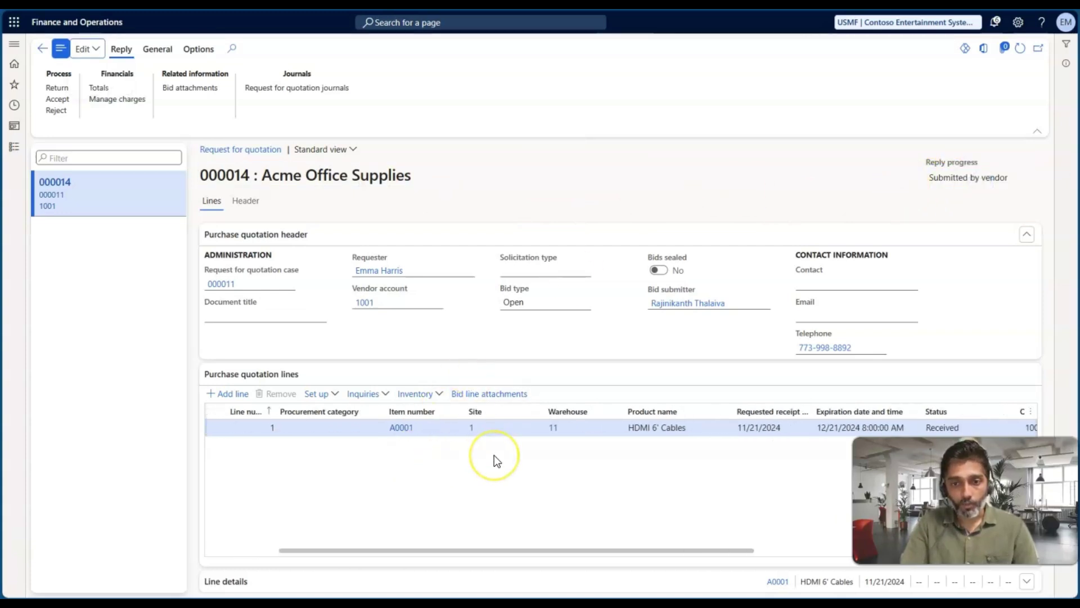
scroll(494, 454, right, 5)
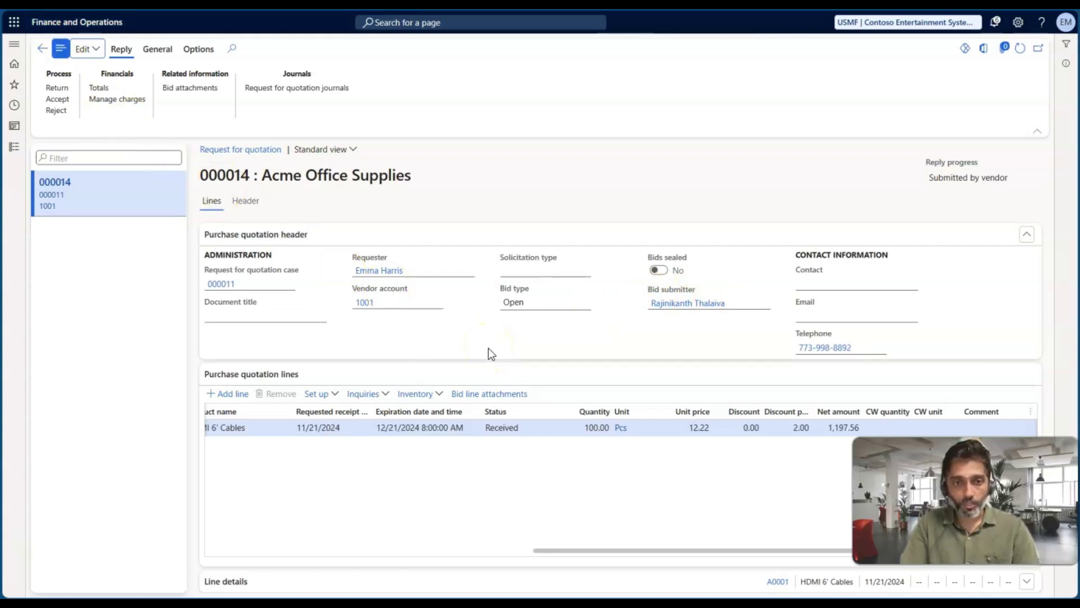
key(alt+Tab)
key(alt+Tab)
key(alt+Tab)
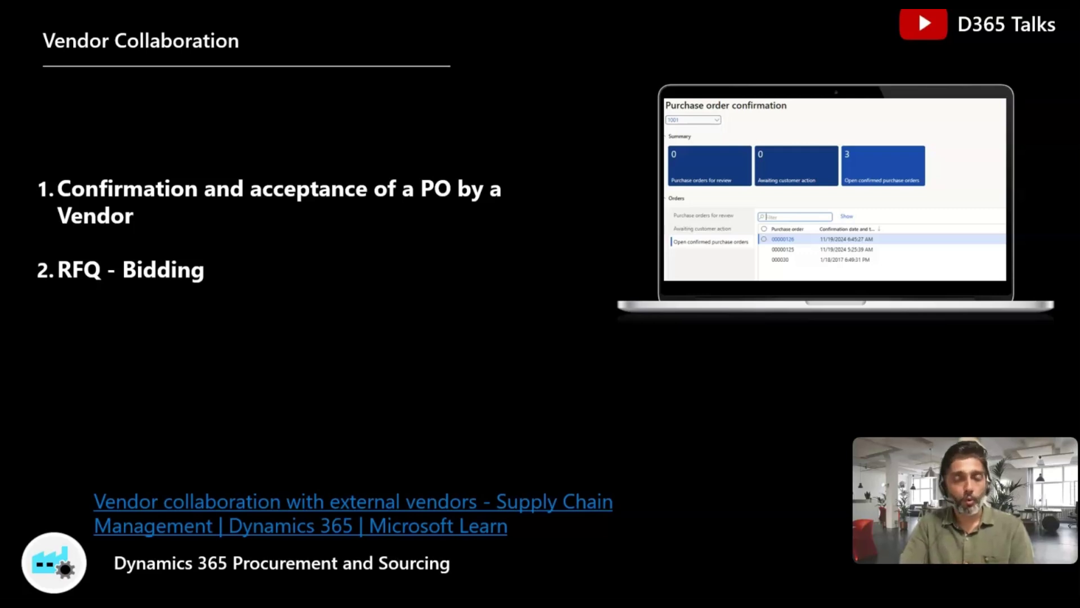
key(Right)
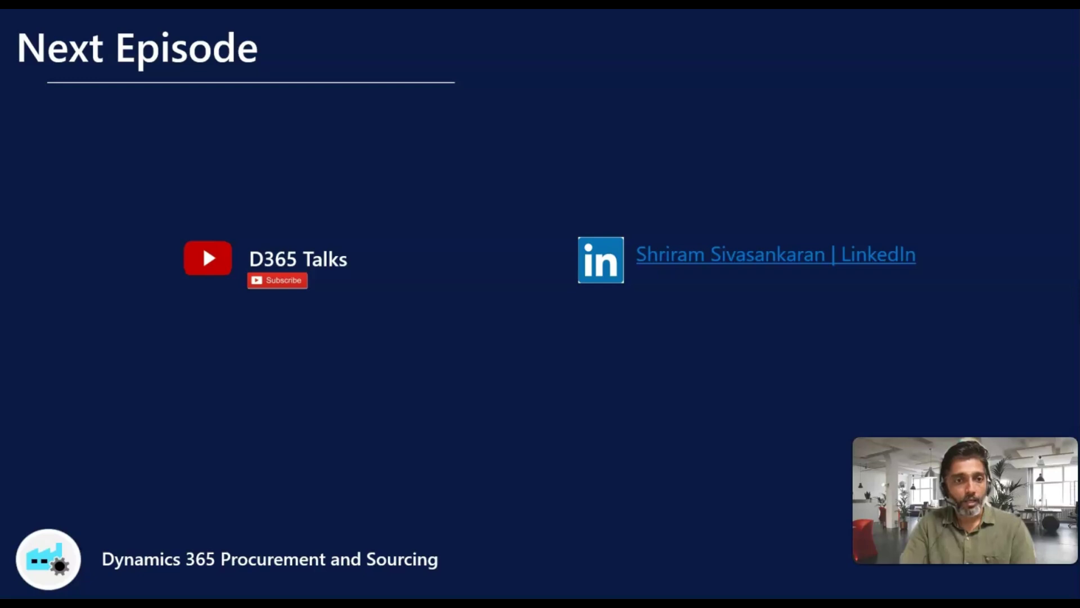
key(Right)
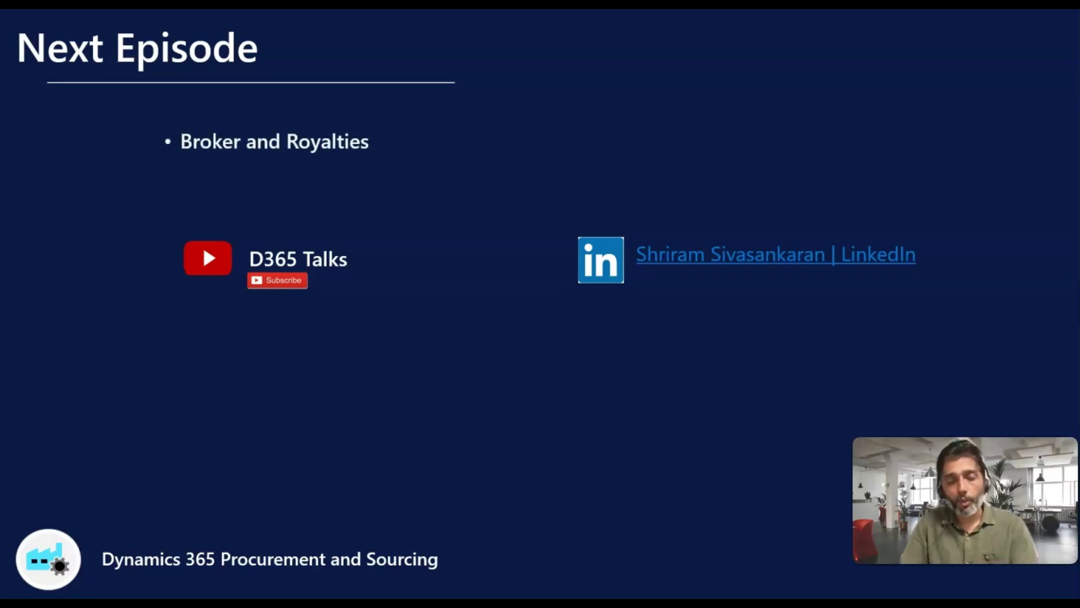